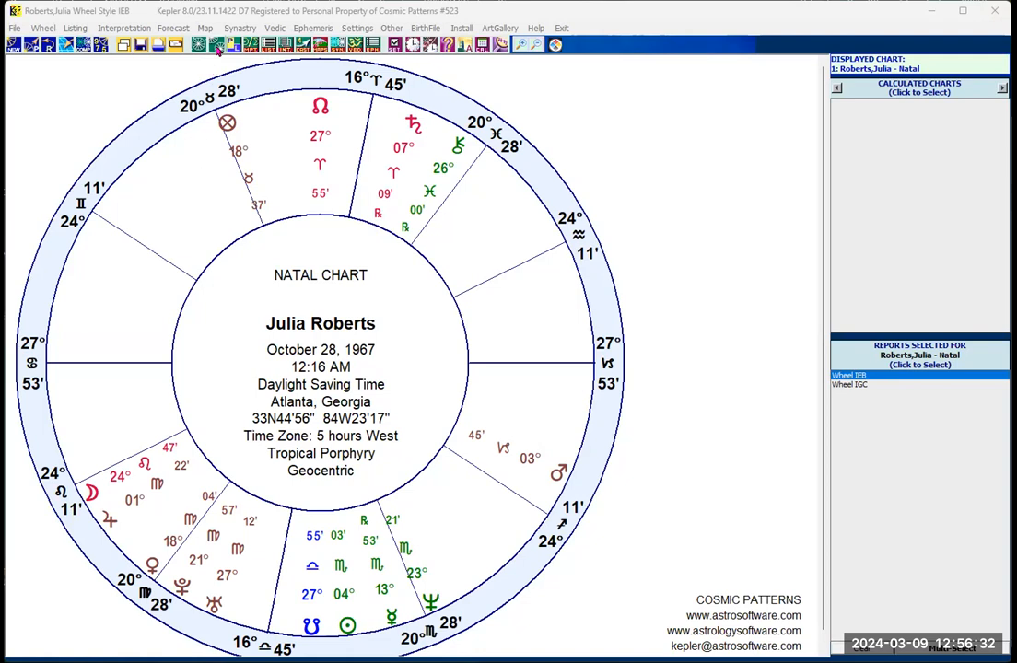
pyautogui.click(216, 47)
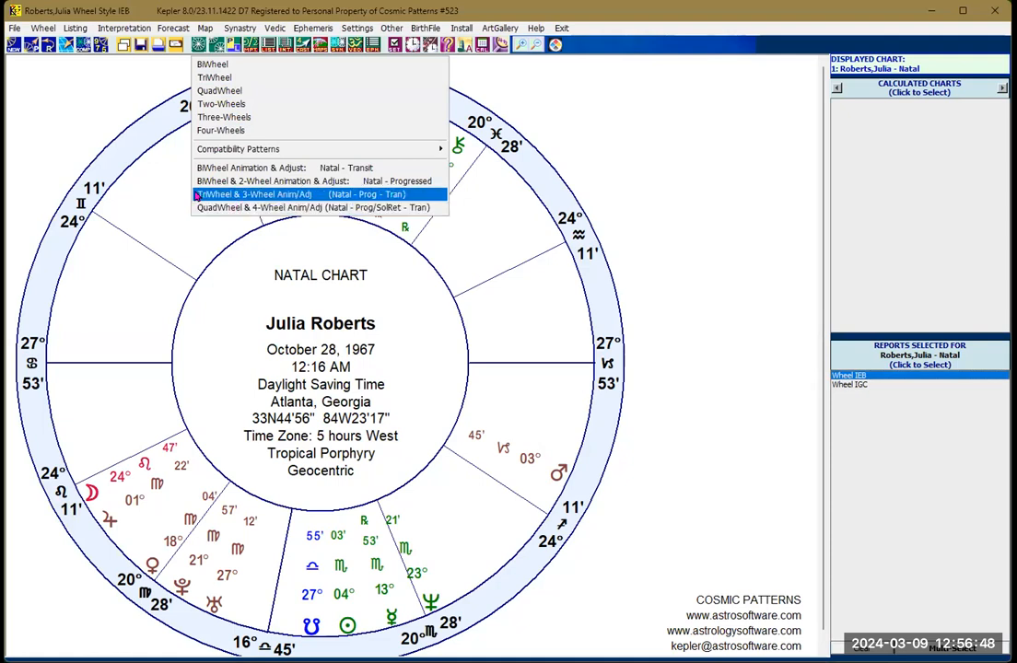
pyautogui.click(578, 166)
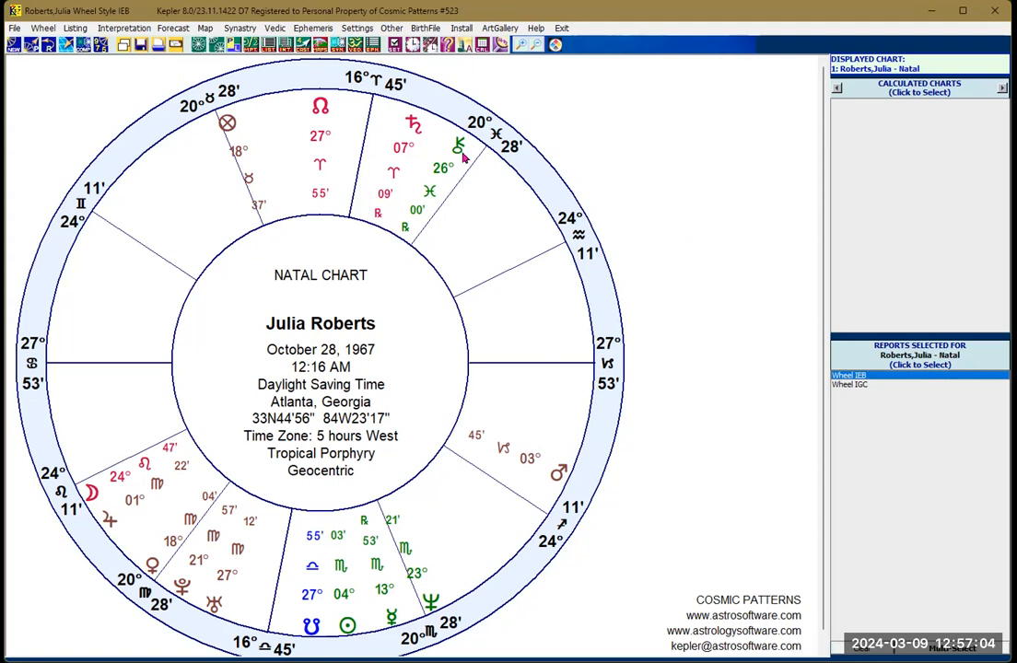
# Step: Start a new natal chart entry and load Michael Jackson's birth data from the stored records
pyautogui.click(14, 46)
pyautogui.click(25, 66)
pyautogui.click(384, 214)
pyautogui.write('Jack')
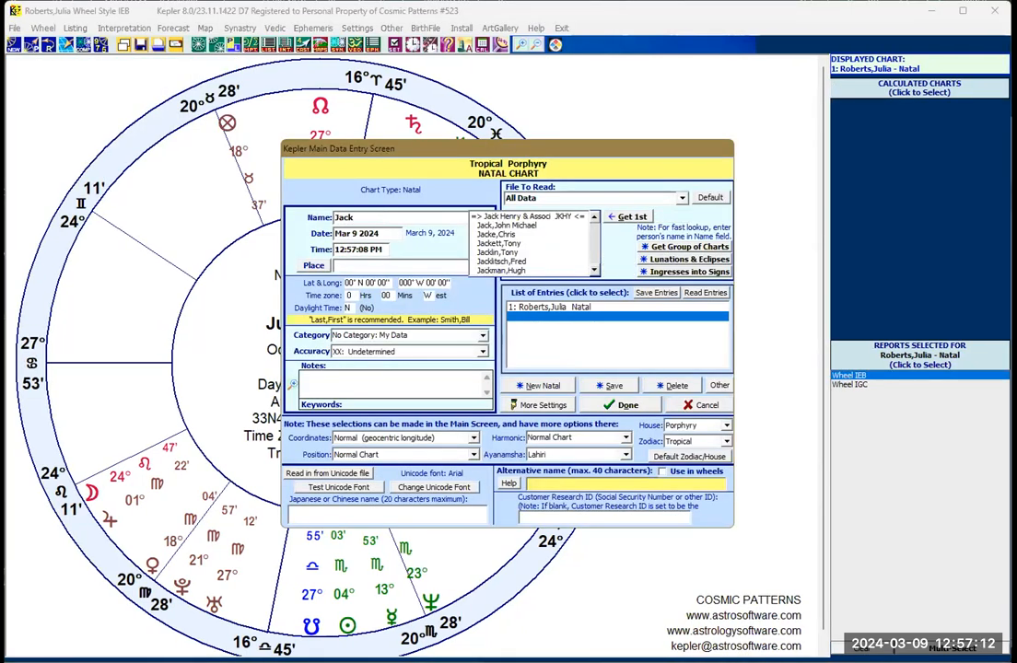
pyautogui.write('son')
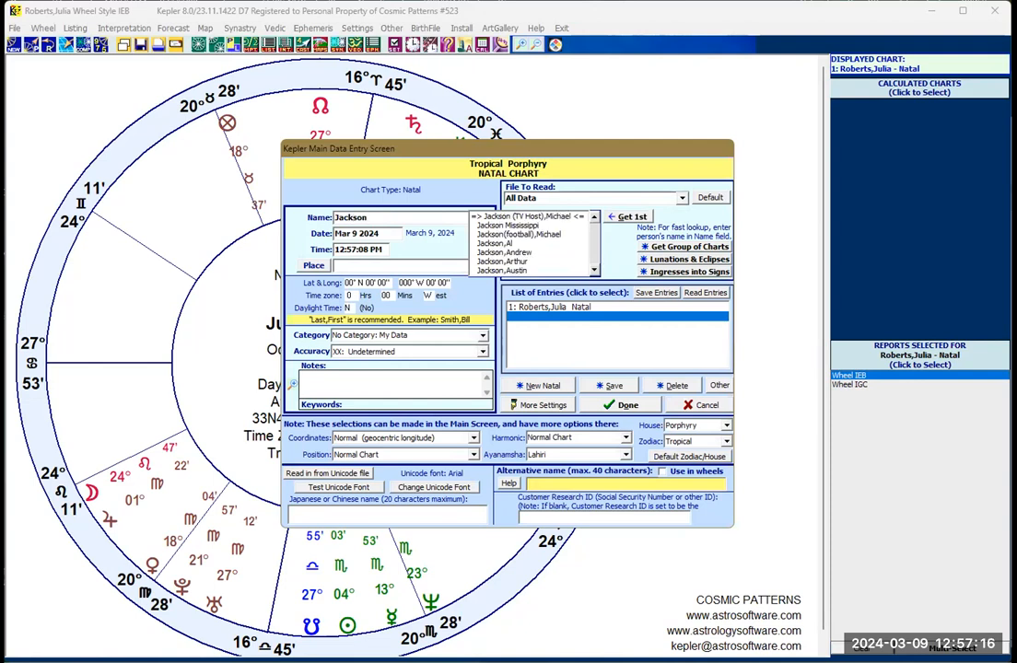
pyautogui.write(',')
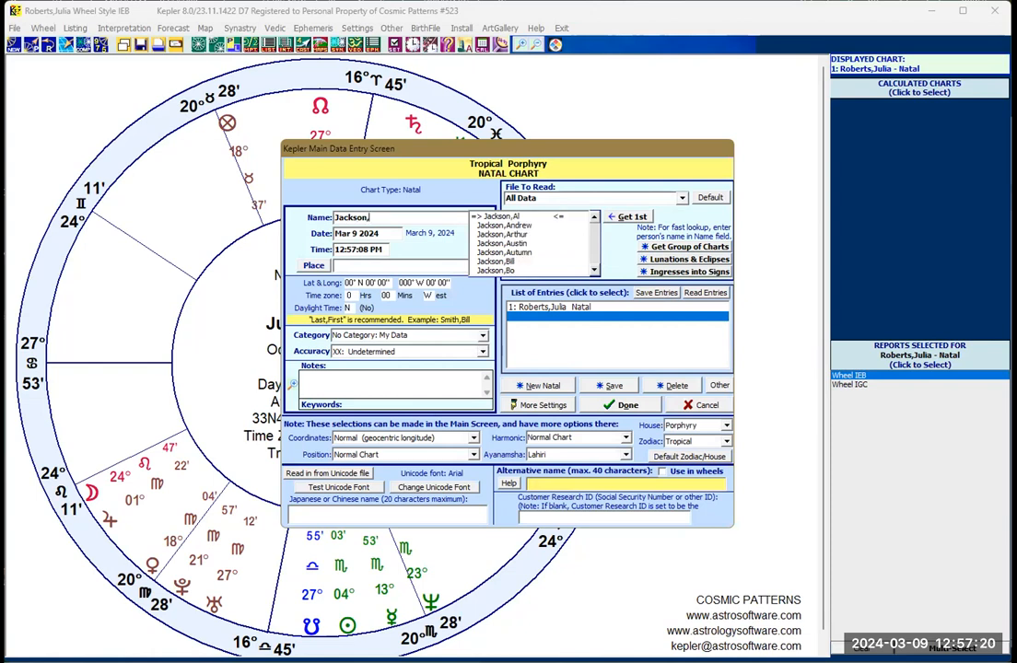
pyautogui.write('Mic')
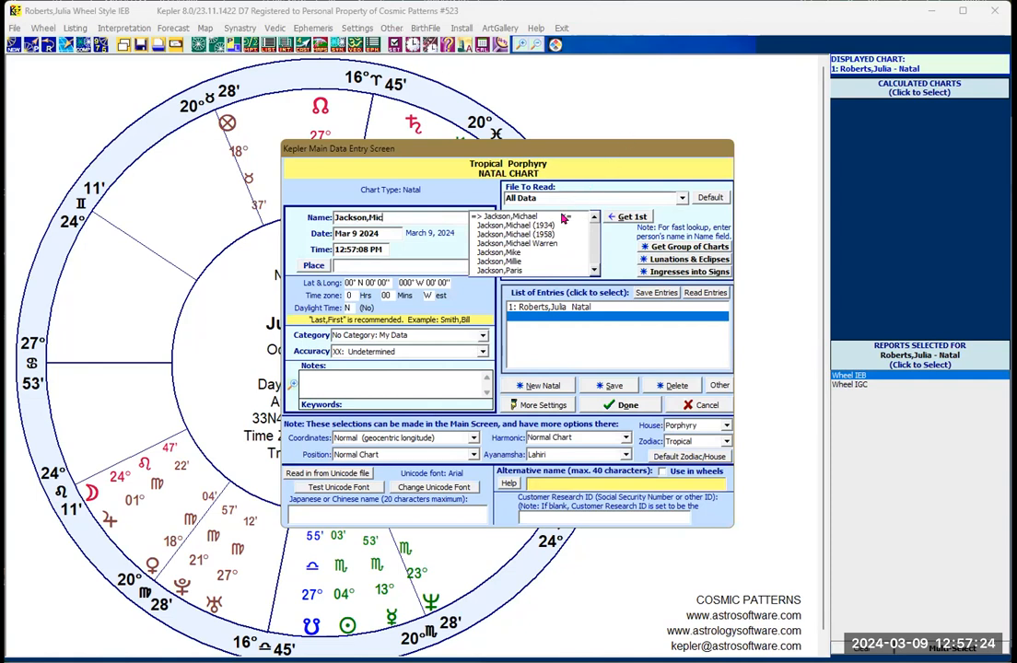
pyautogui.click(505, 219)
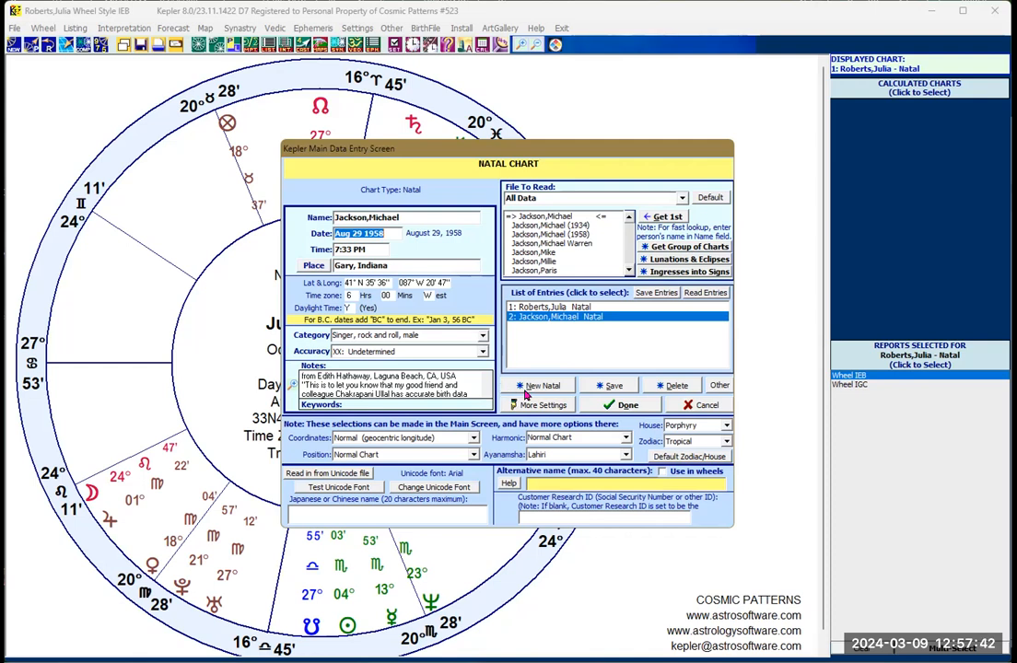
# Step: Add another natal entry and load Bill Clinton's birth data from the stored records
pyautogui.click(536, 386)
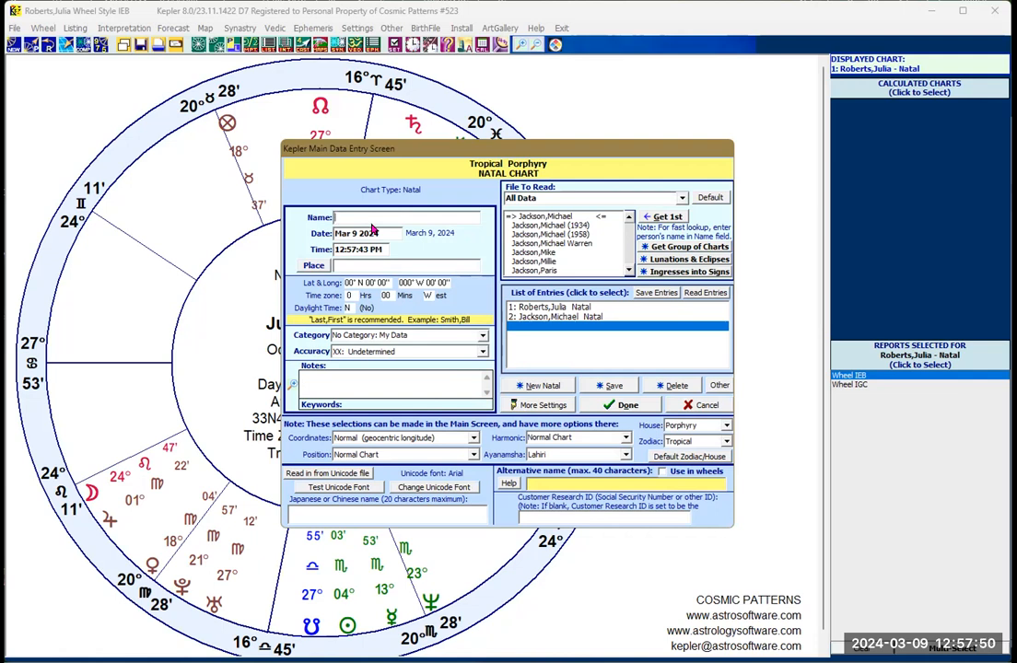
pyautogui.write('Clinton')
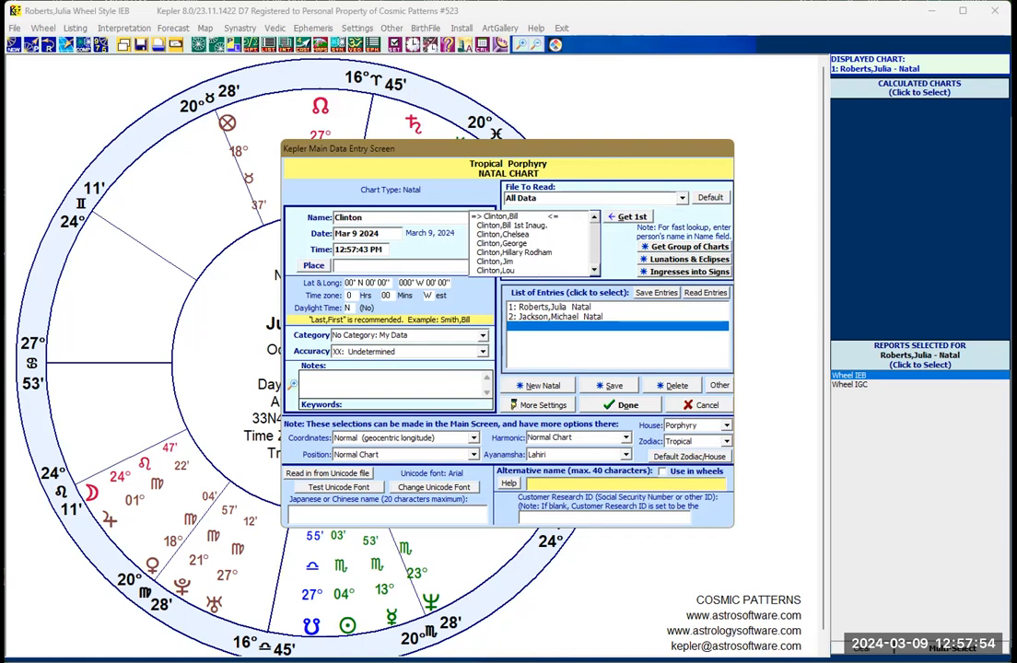
pyautogui.click(495, 218)
# Step: Add a natal entry for Hillary Rodham Clinton from the stored records and finish the data entry to calculate the charts
pyautogui.click(542, 385)
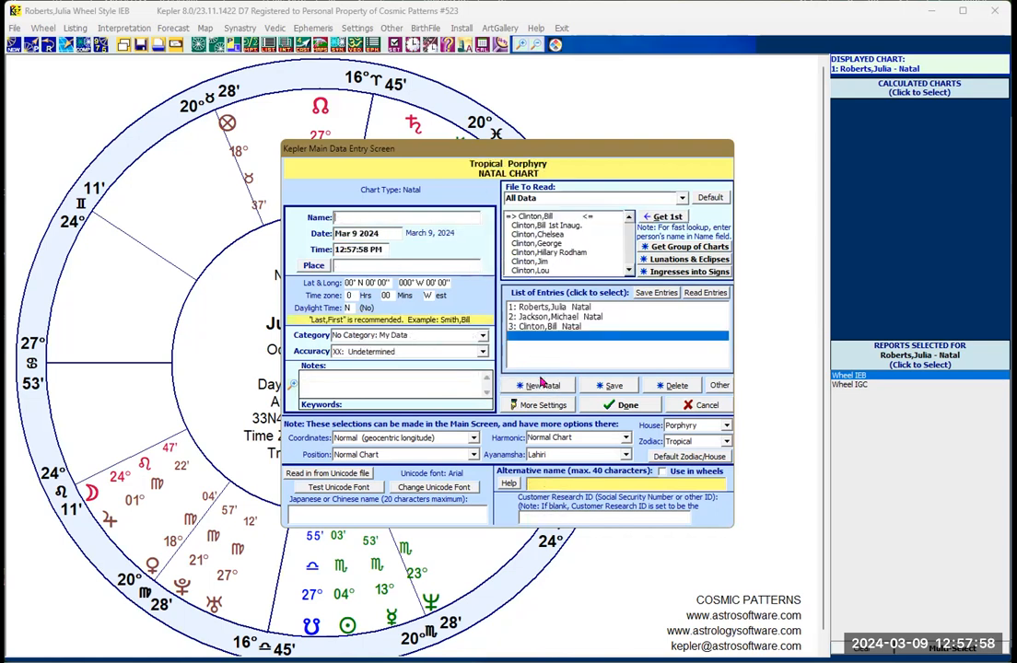
pyautogui.click(361, 216)
pyautogui.write('Clin')
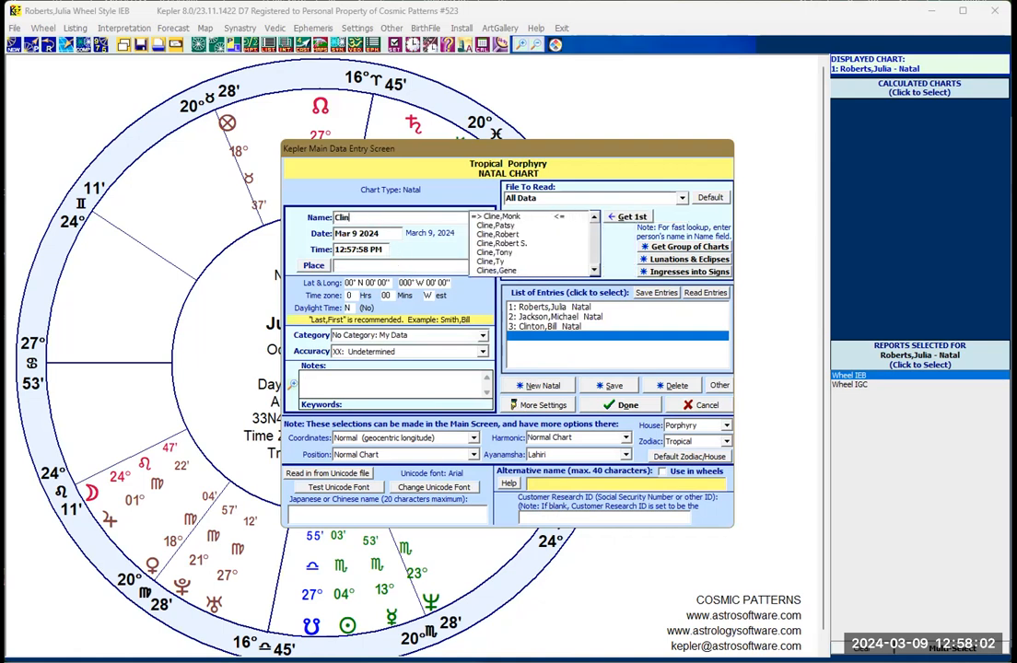
pyautogui.write('ton')
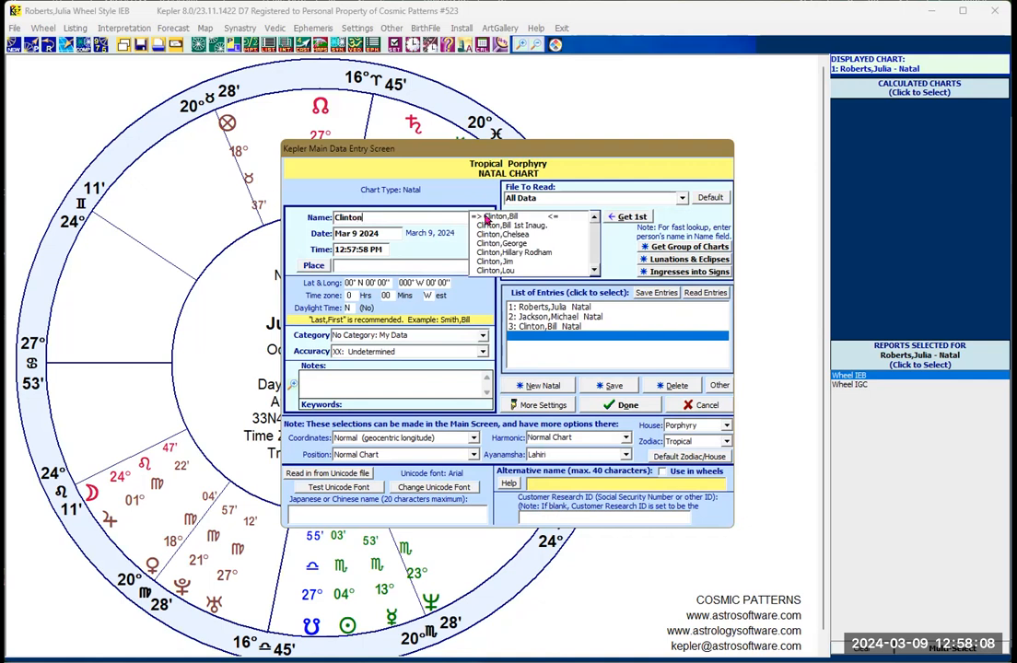
pyautogui.click(502, 251)
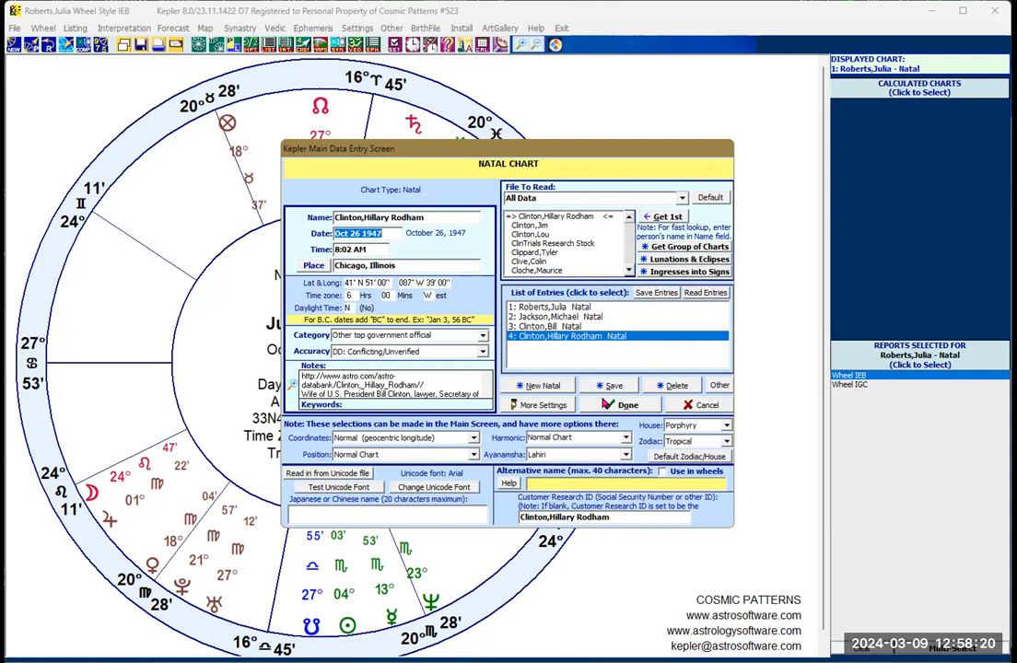
pyautogui.click(613, 408)
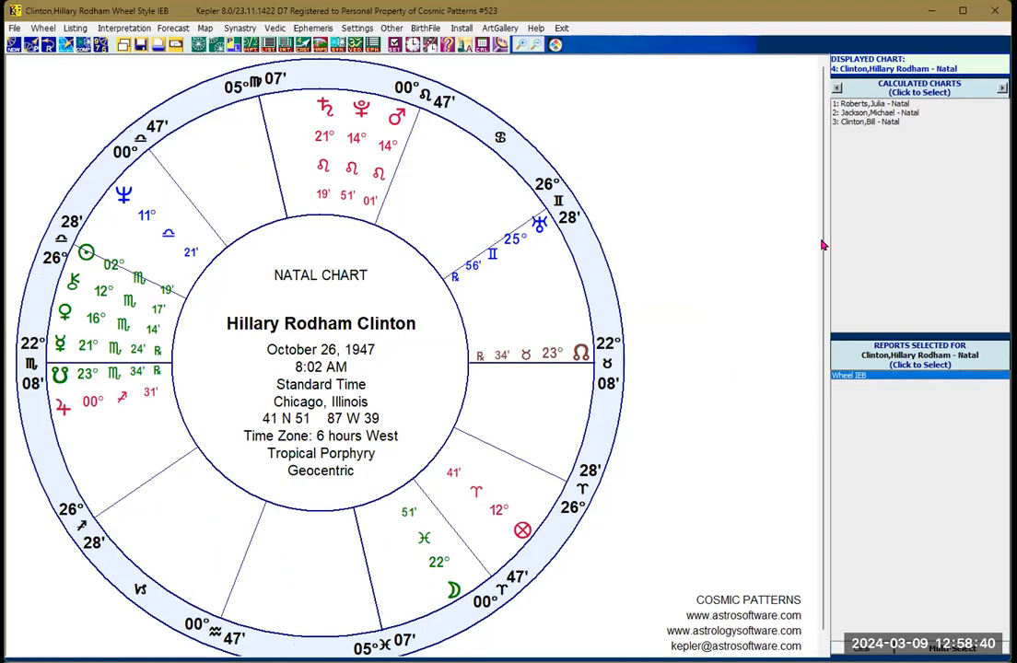
# Step: Return to Julia Roberts's Wheel IGC and create a BiWheel with her chart in the inner ring and Michael Jackson's in the outer ring
pyautogui.click(865, 103)
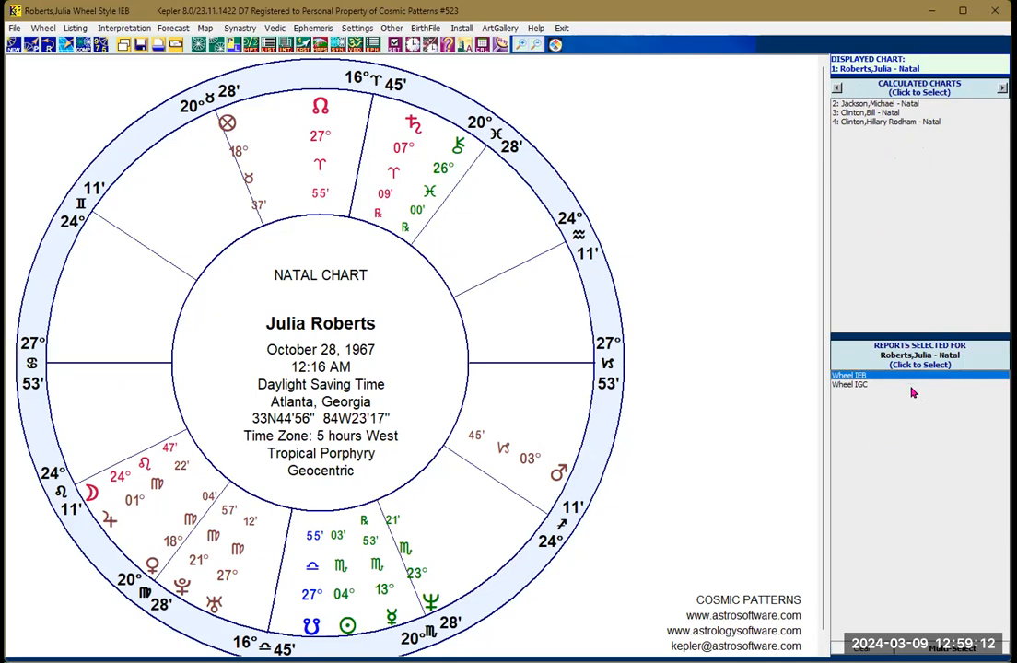
pyautogui.click(852, 385)
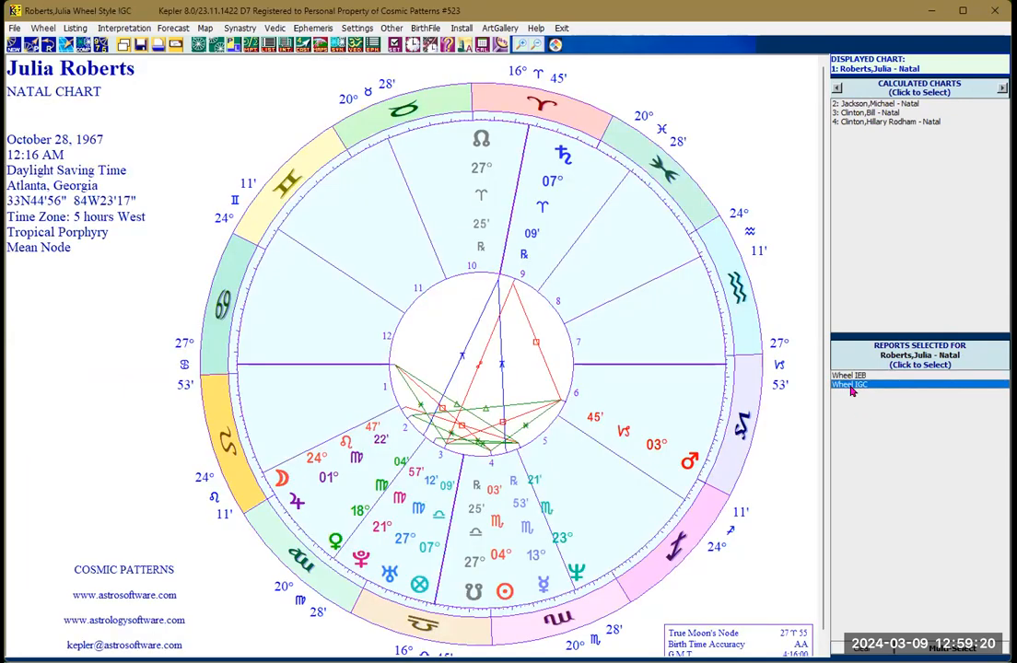
pyautogui.click(215, 45)
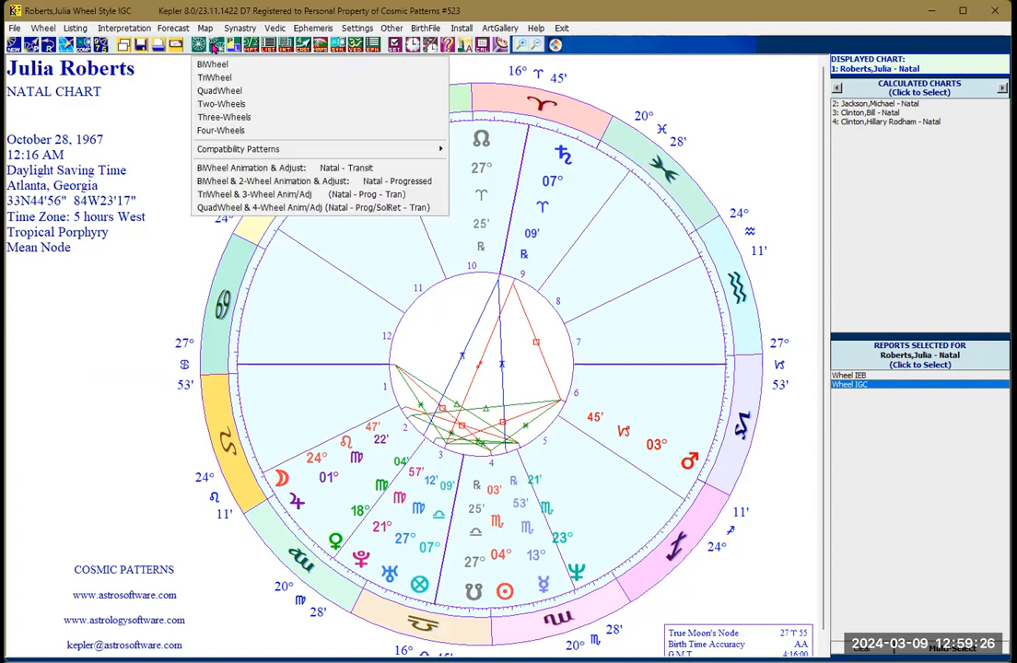
pyautogui.click(219, 66)
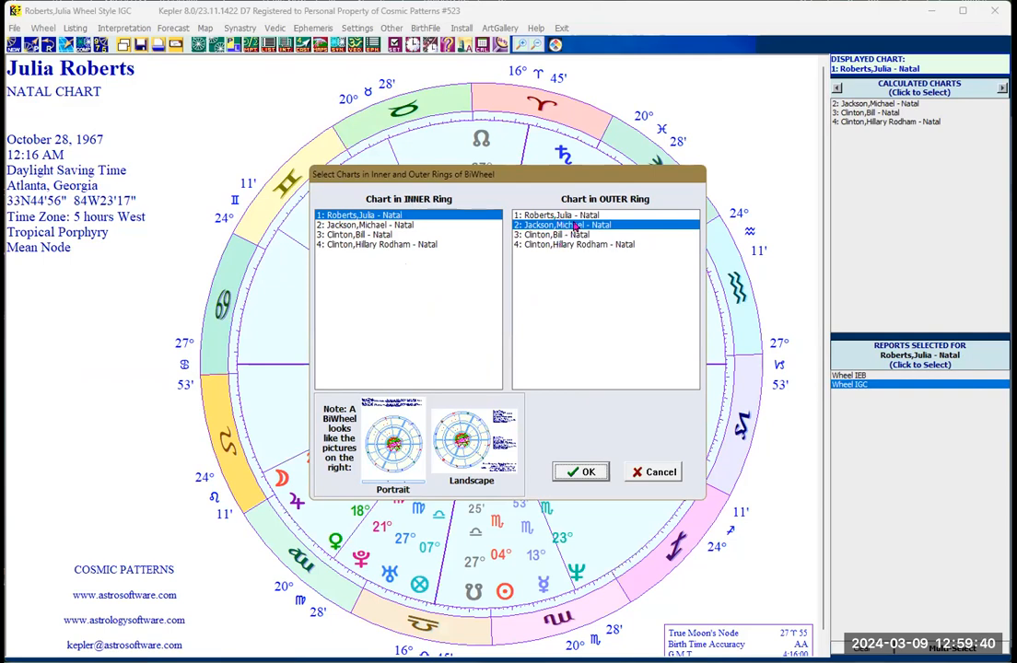
pyautogui.click(576, 473)
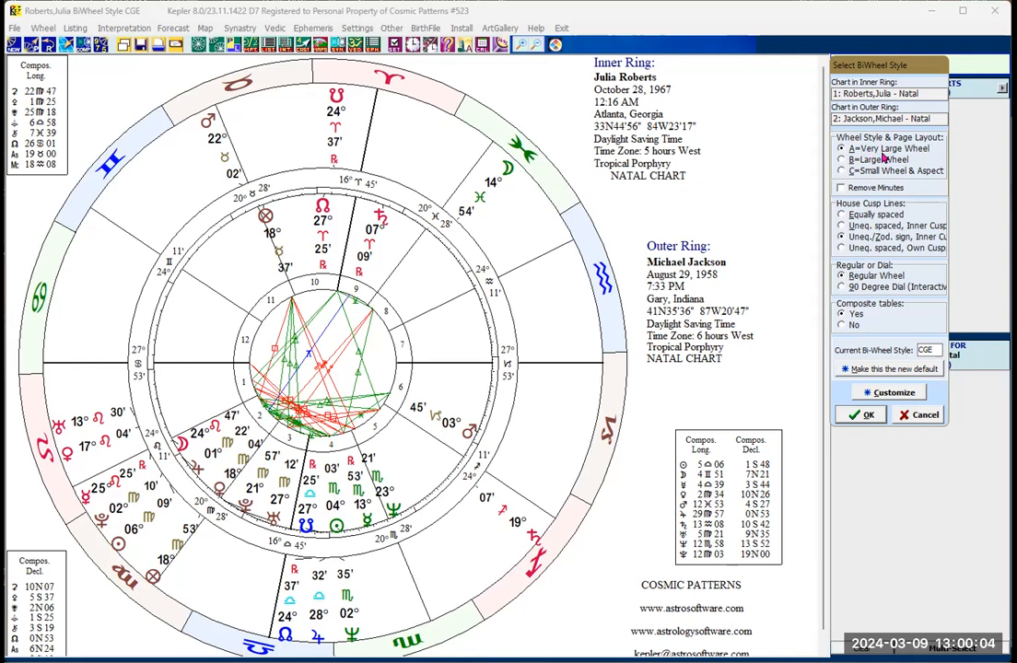
# Step: Preview the BiWheel in the Large Wheel and Small Wheel & Aspect page layouts, and return to Very Large Wheel
pyautogui.doubleClick(931, 350)
pyautogui.click(842, 159)
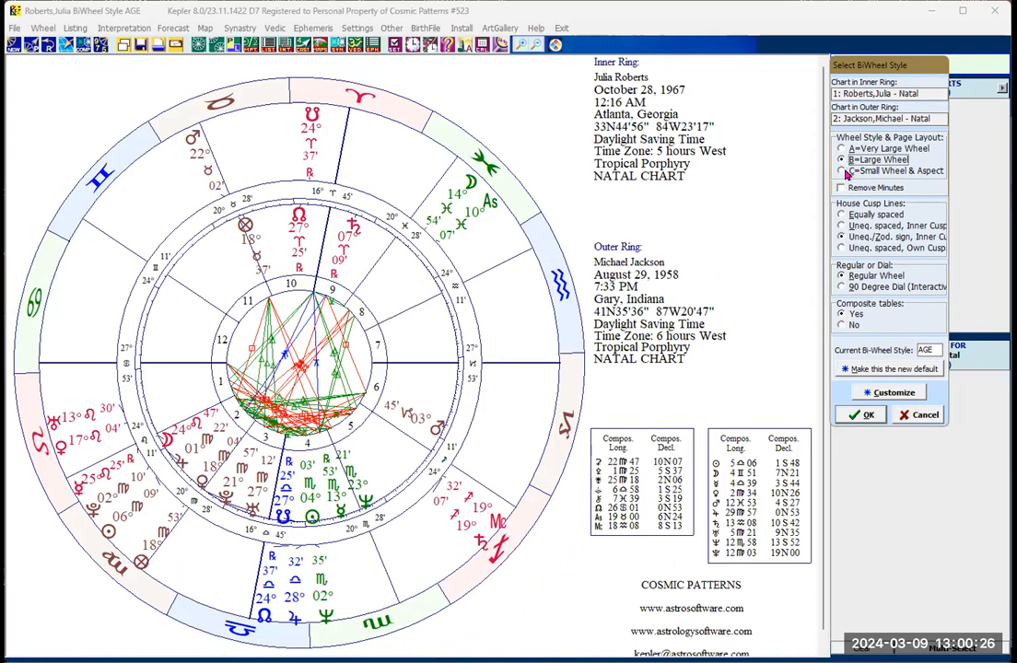
pyautogui.click(842, 171)
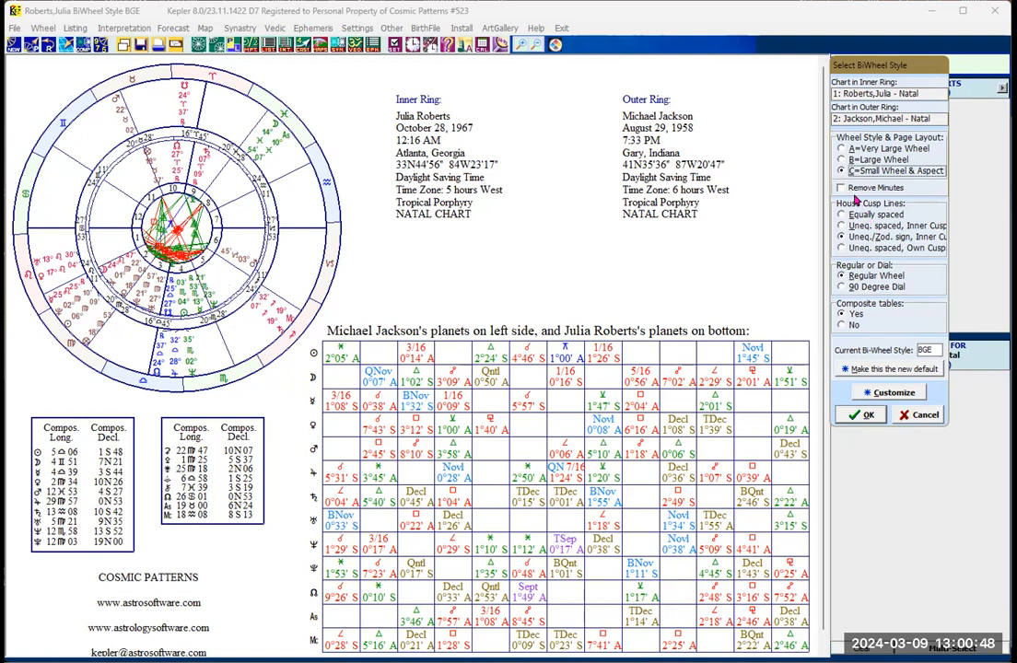
pyautogui.click(840, 150)
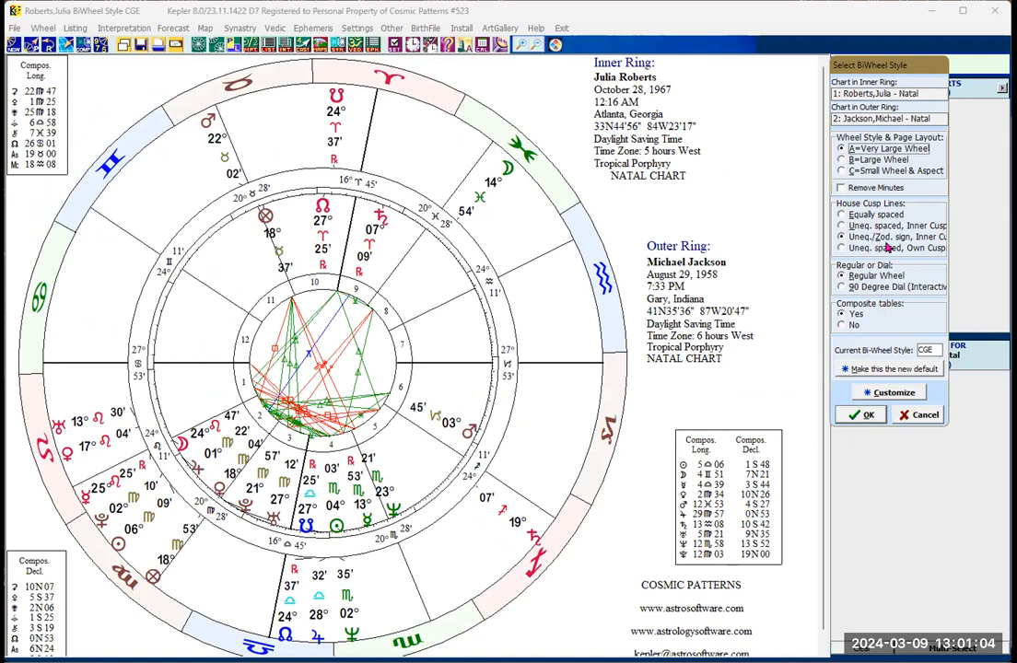
# Step: Preview equally spaced, unequally spaced inner-cusp and own-cusp house lines on the BiWheel, and return to the unequal zodiac-sign option
pyautogui.click(842, 215)
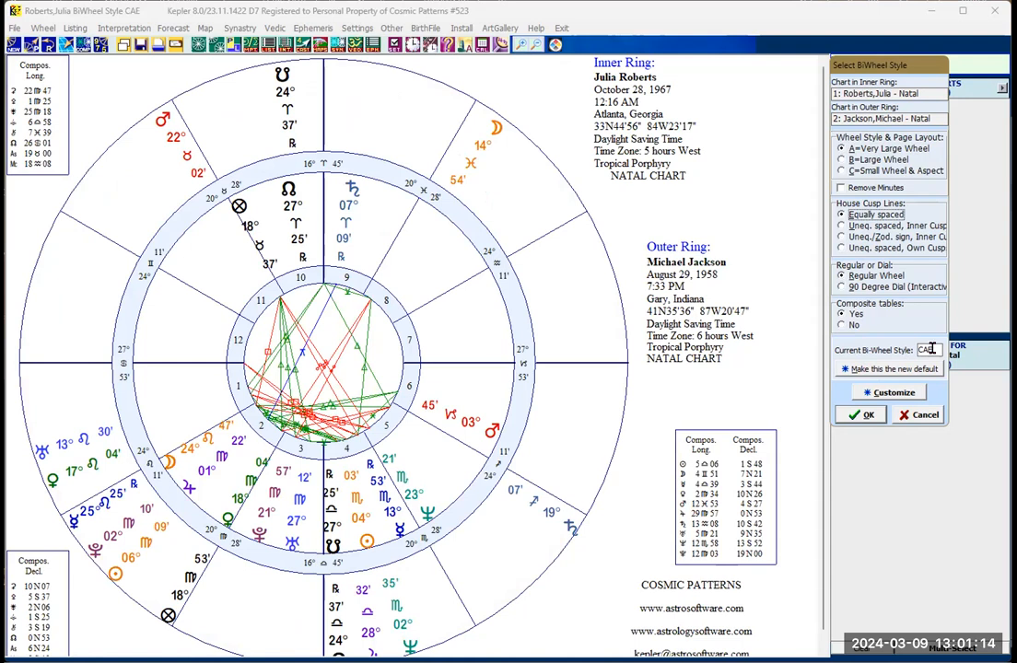
pyautogui.click(840, 226)
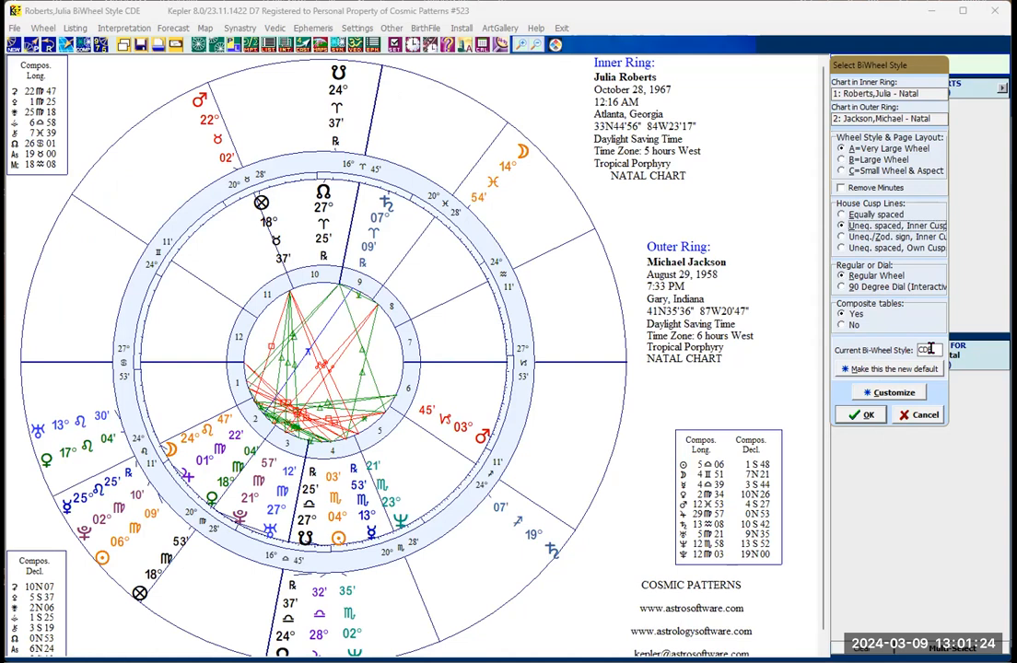
pyautogui.click(842, 249)
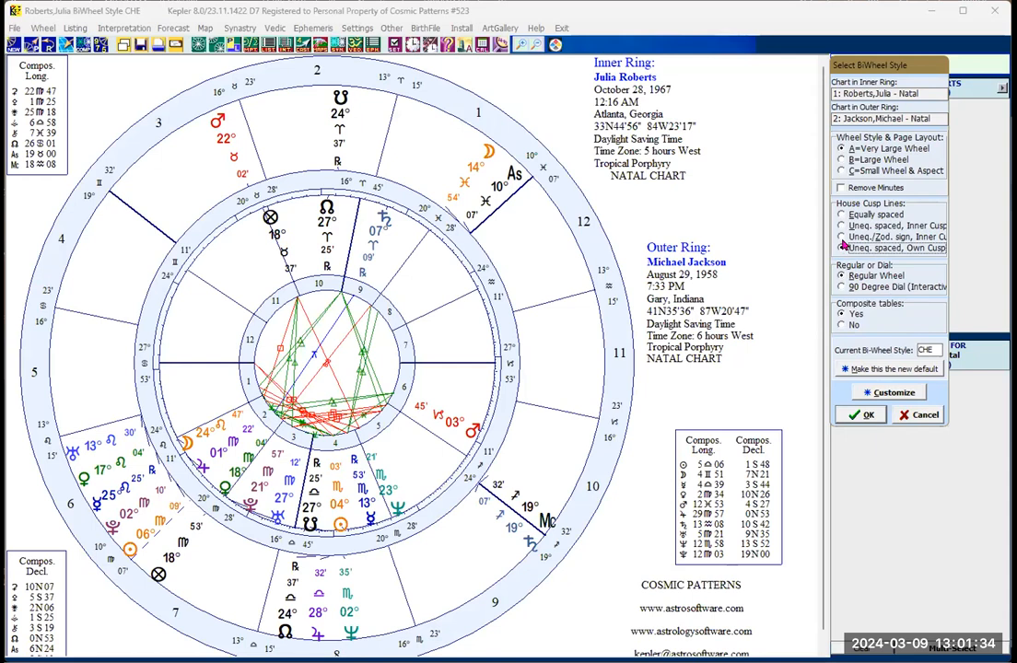
pyautogui.click(842, 238)
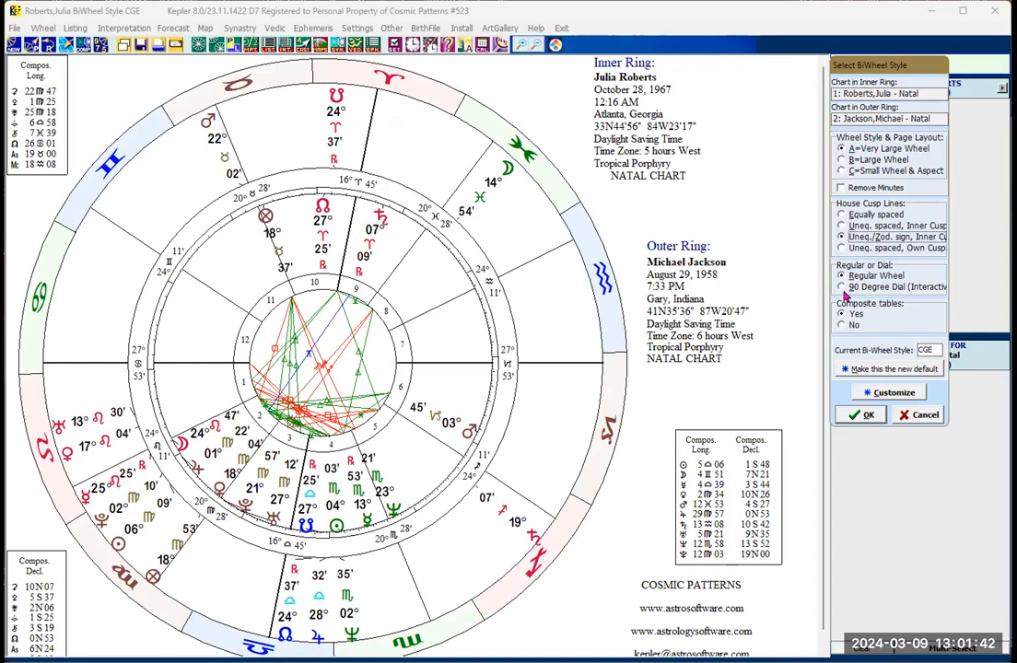
# Step: Change the BiWheel to the interactive 90 Degree Dial style and accept the style selection
pyautogui.click(843, 289)
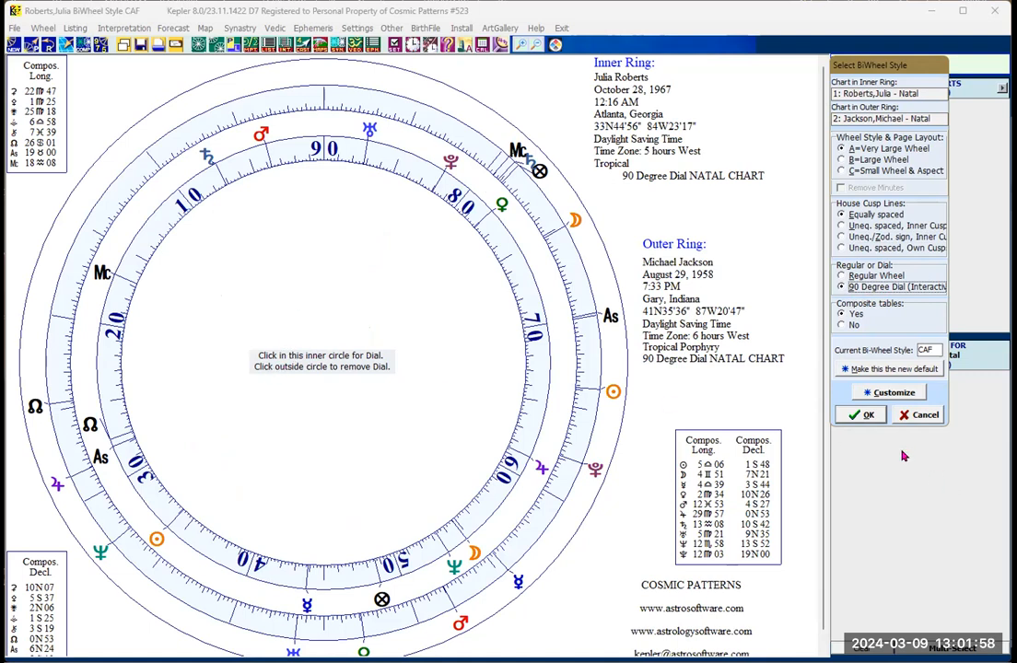
pyautogui.click(867, 416)
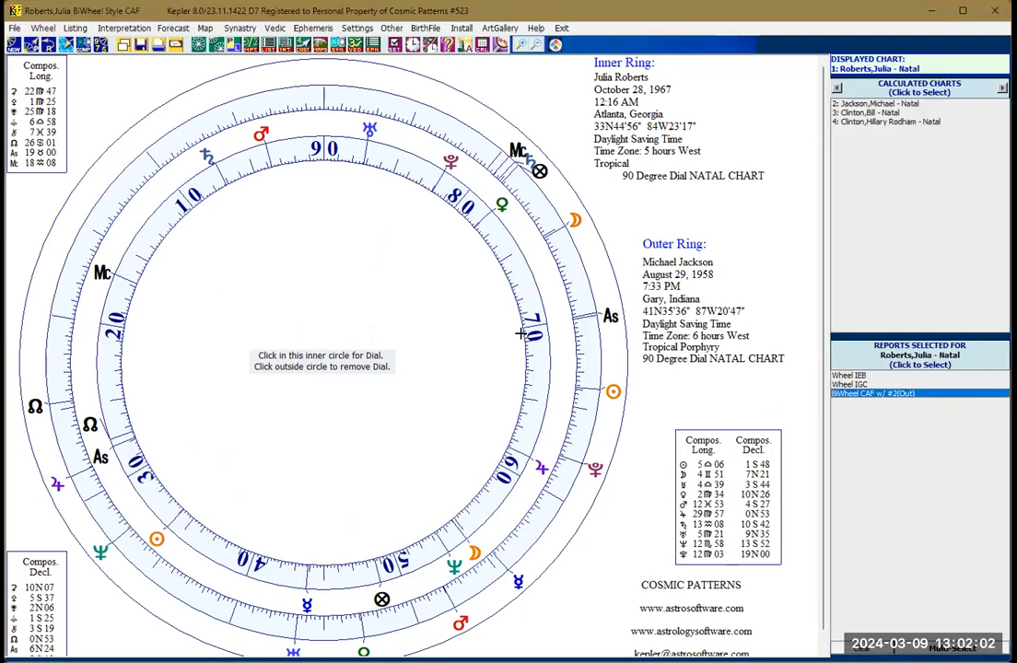
# Step: Activate the pointer inside the 90 degree dial, examine midpoints and dial settings at different positions, and remove the pointer
pyautogui.click(292, 340)
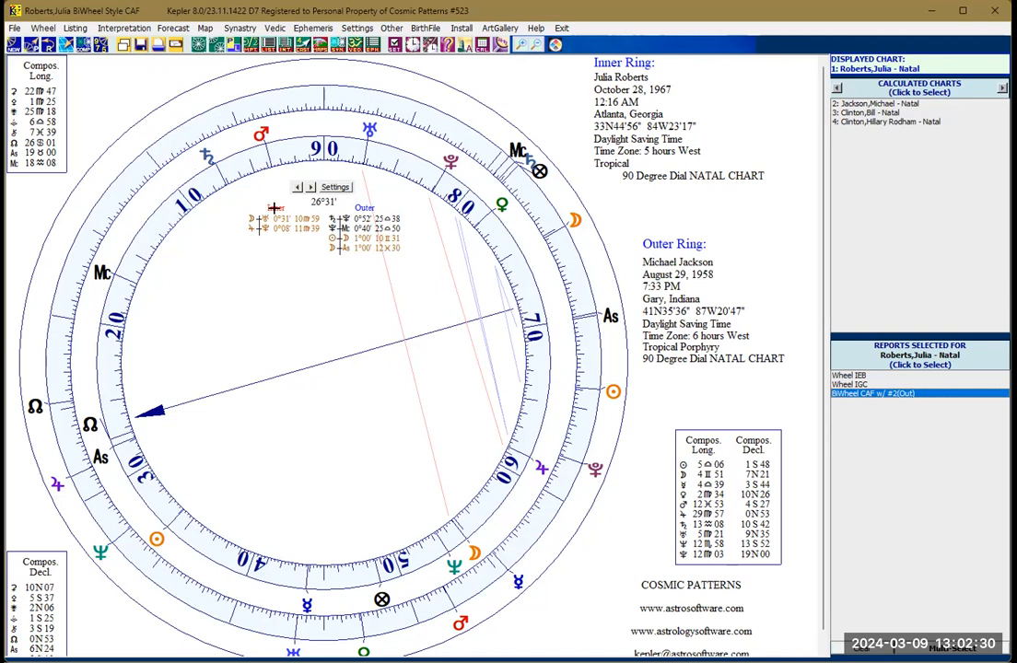
pyautogui.click(281, 305)
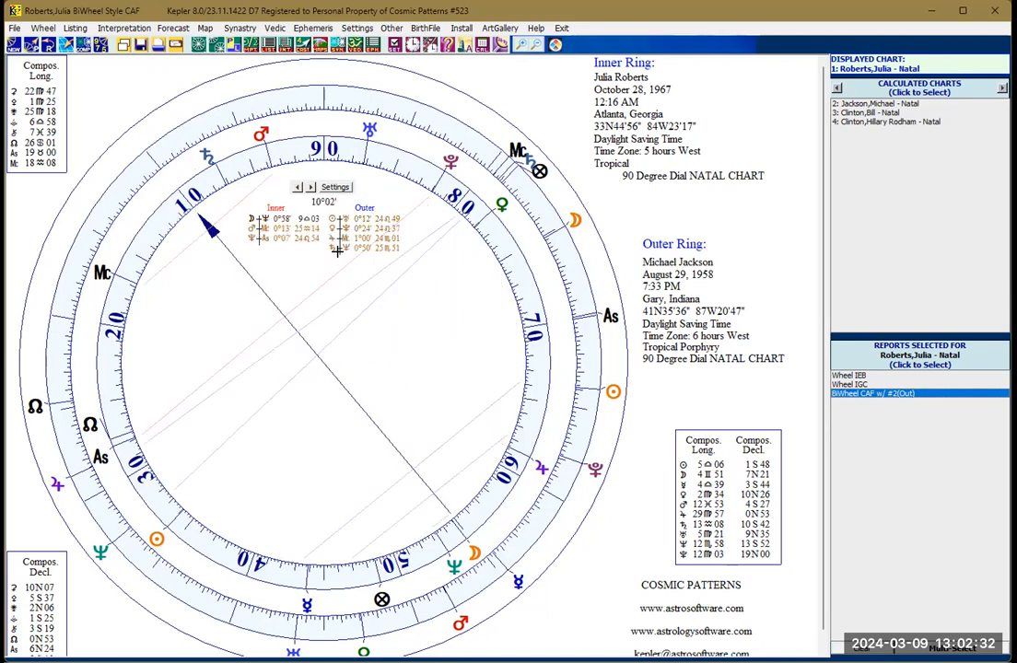
pyautogui.click(333, 189)
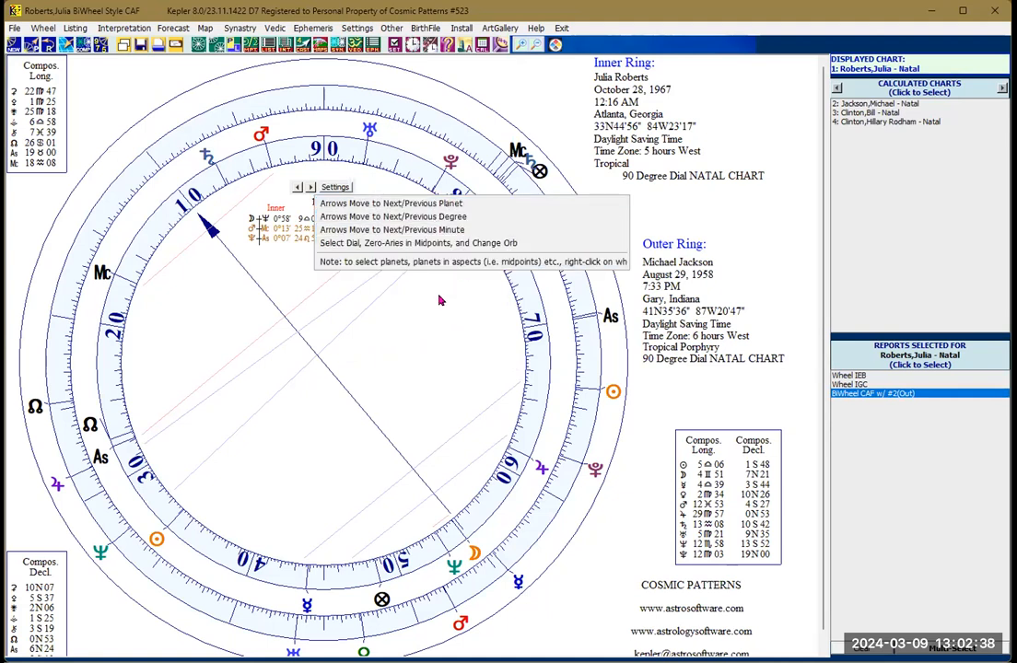
pyautogui.click(394, 321)
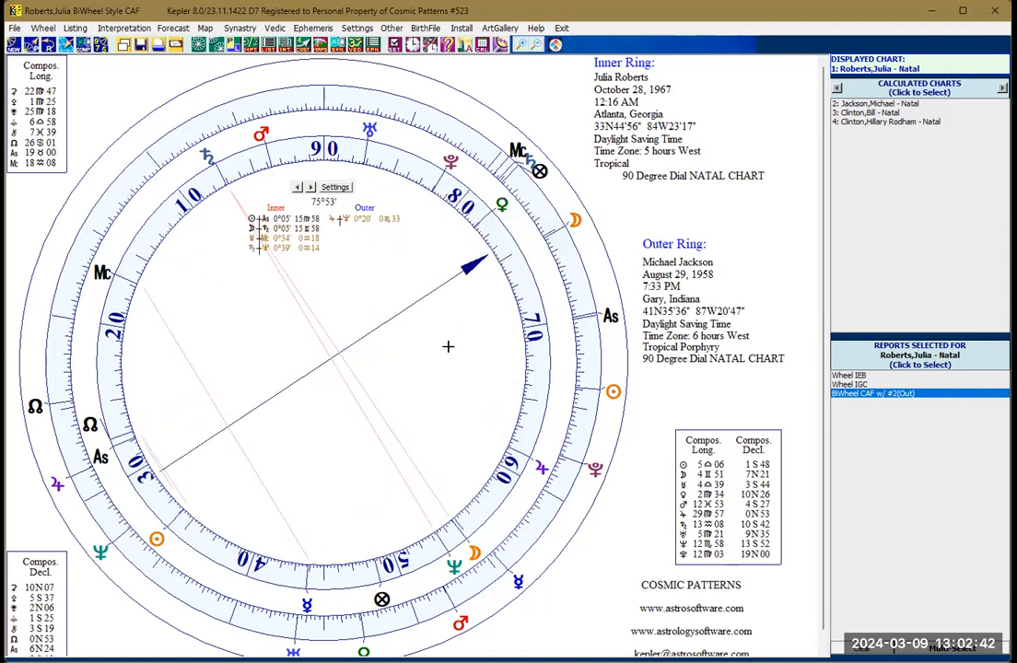
pyautogui.click(641, 439)
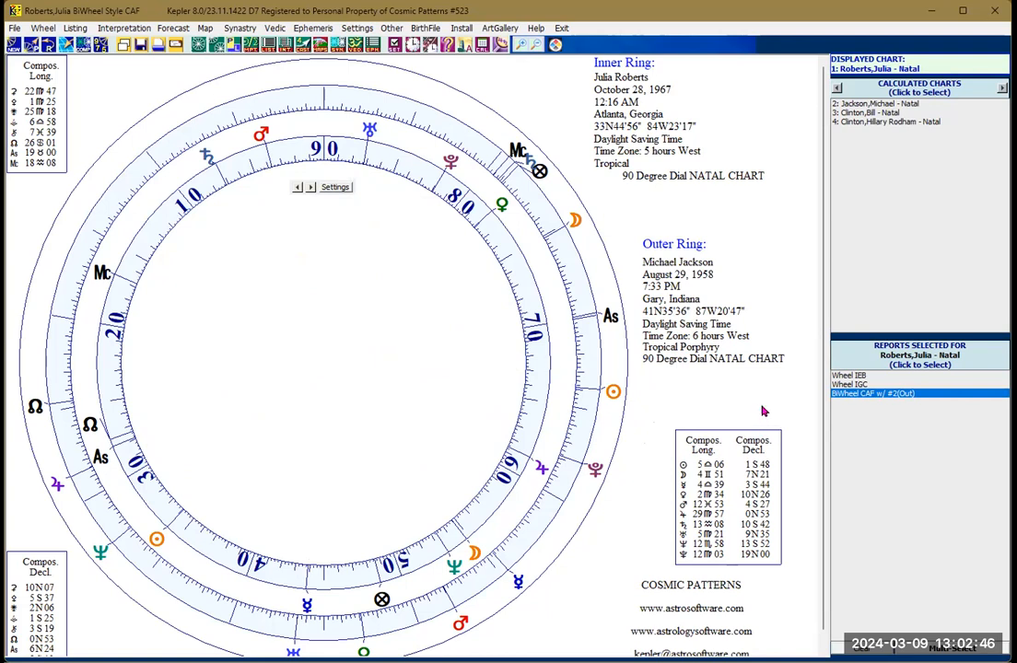
# Step: Review Julia Roberts's earlier reports by displaying Wheel IGC and Wheel IEB
pyautogui.click(849, 385)
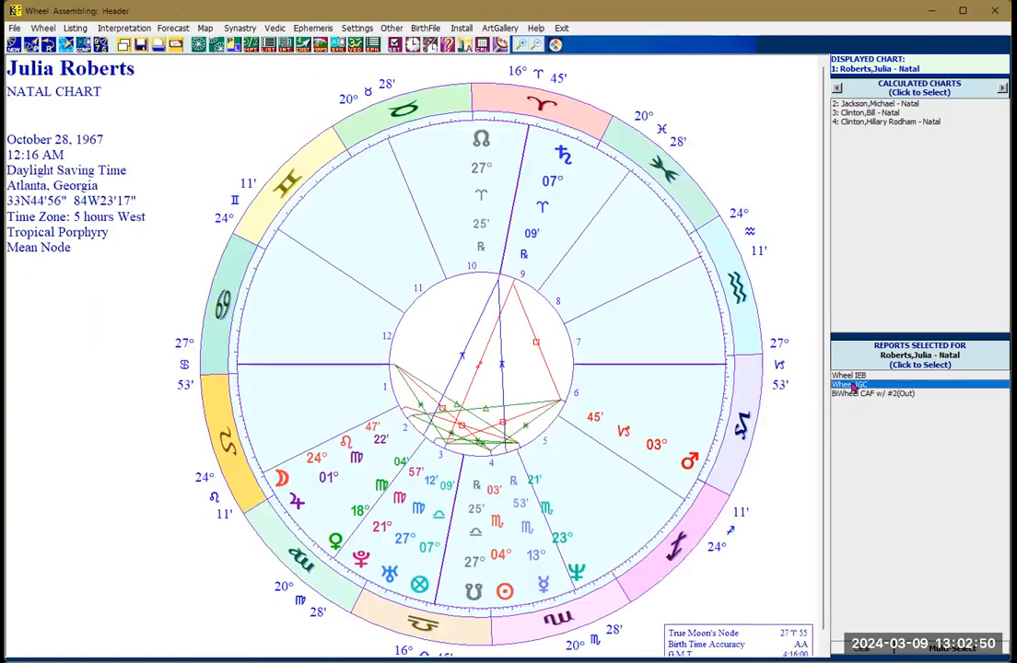
pyautogui.press('Up')
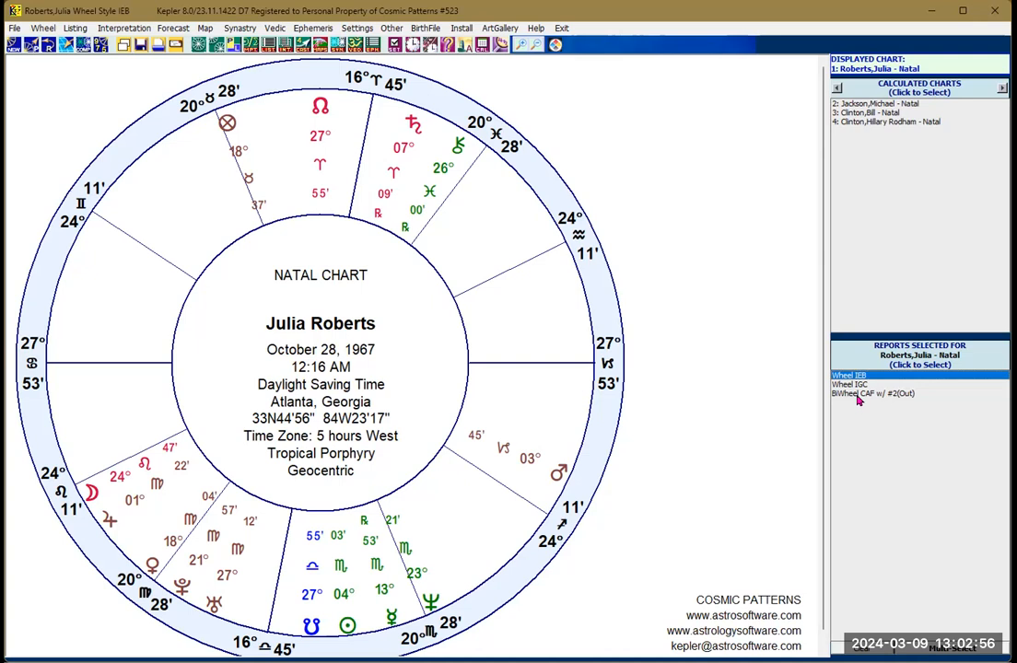
# Step: Display Julia Roberts's earlier dial BiWheel, start a new BiWheel with Michael Jackson in the outer ring, and set it to Regular Wheel
pyautogui.click(858, 393)
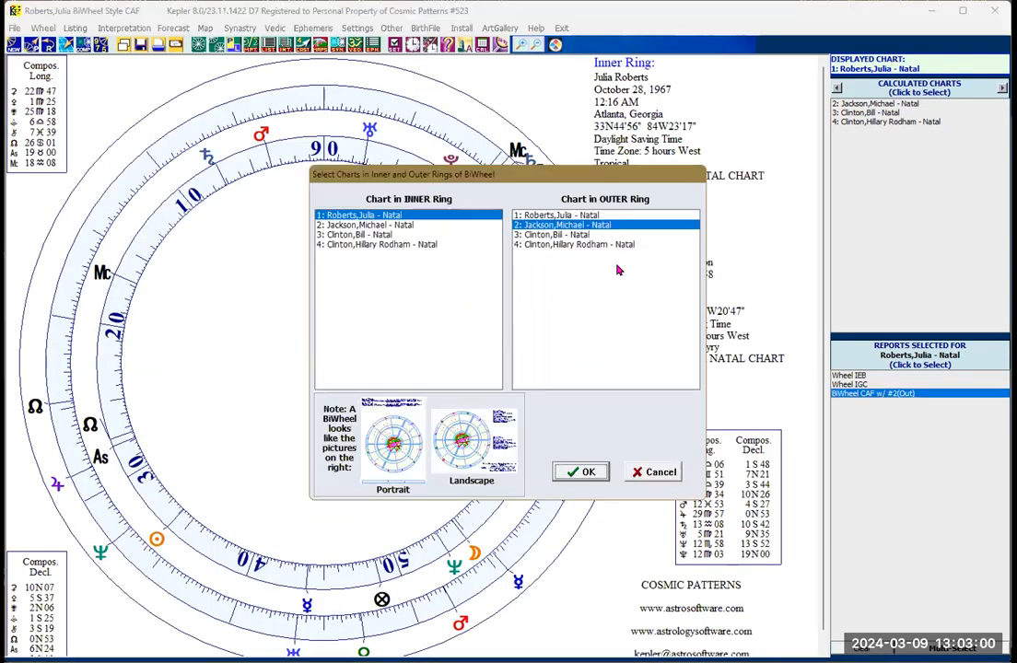
pyautogui.click(589, 472)
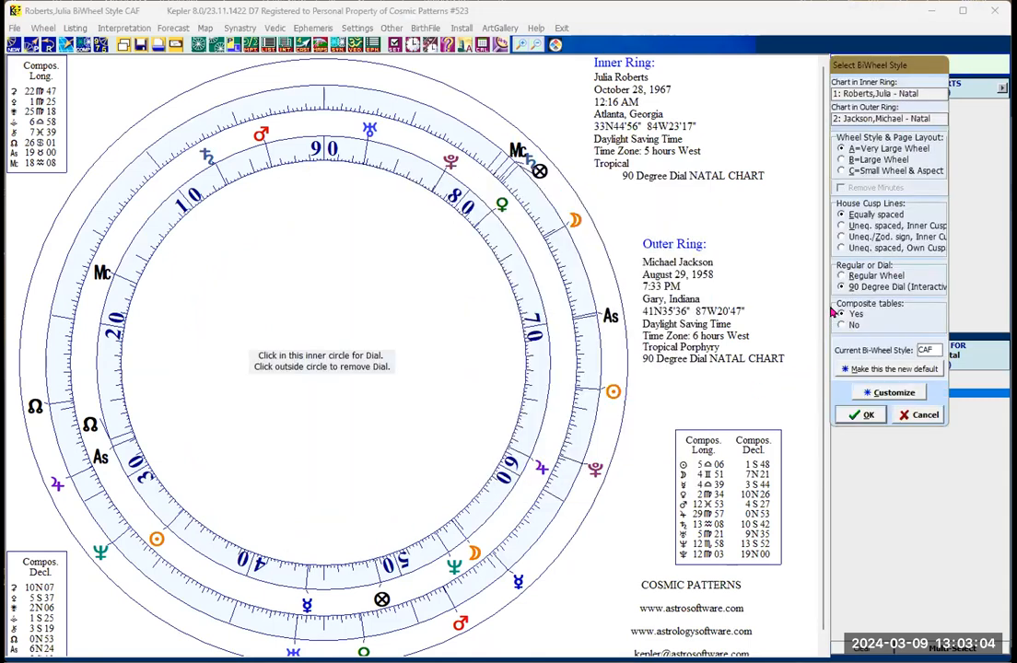
pyautogui.click(841, 275)
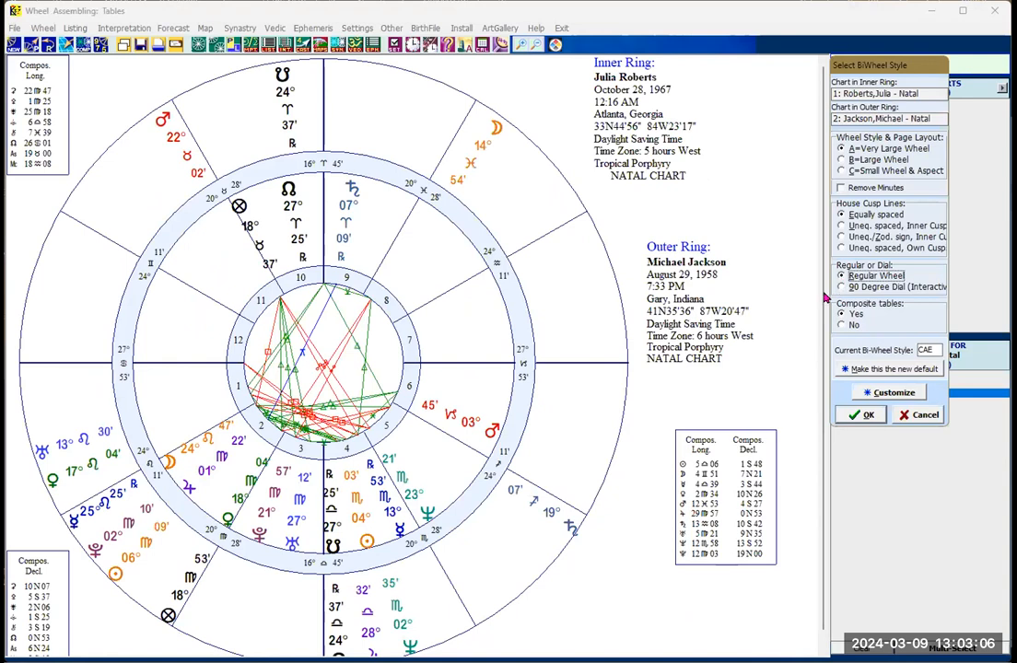
# Step: Preview the Large and Small Wheel & Aspect layouts, with and without minutes, then return to Very Large Wheel and accept the BiWheel style
pyautogui.click(841, 160)
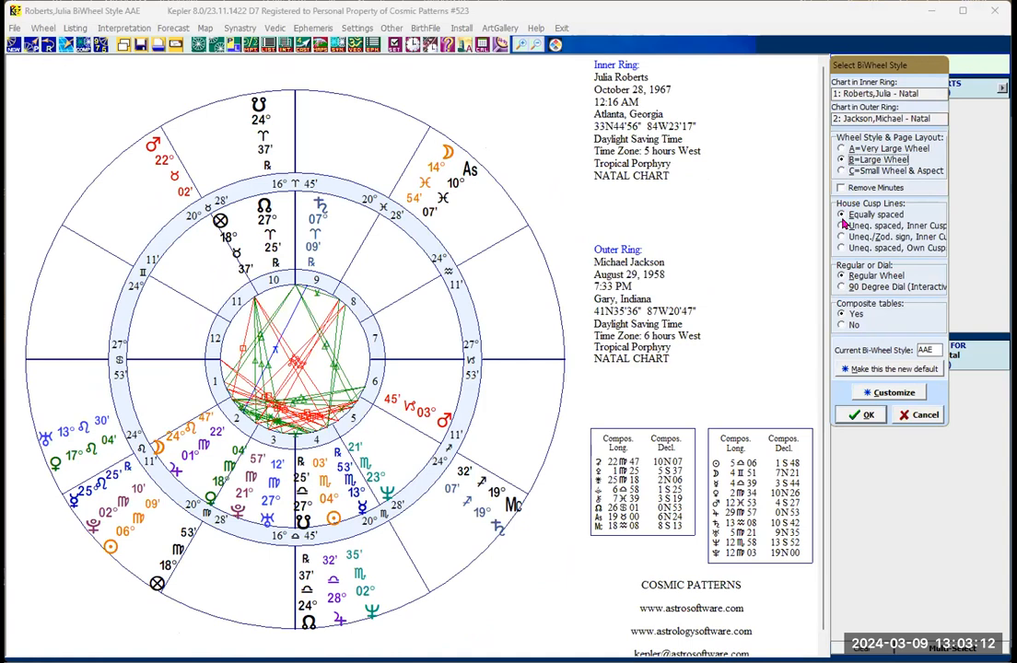
pyautogui.click(841, 172)
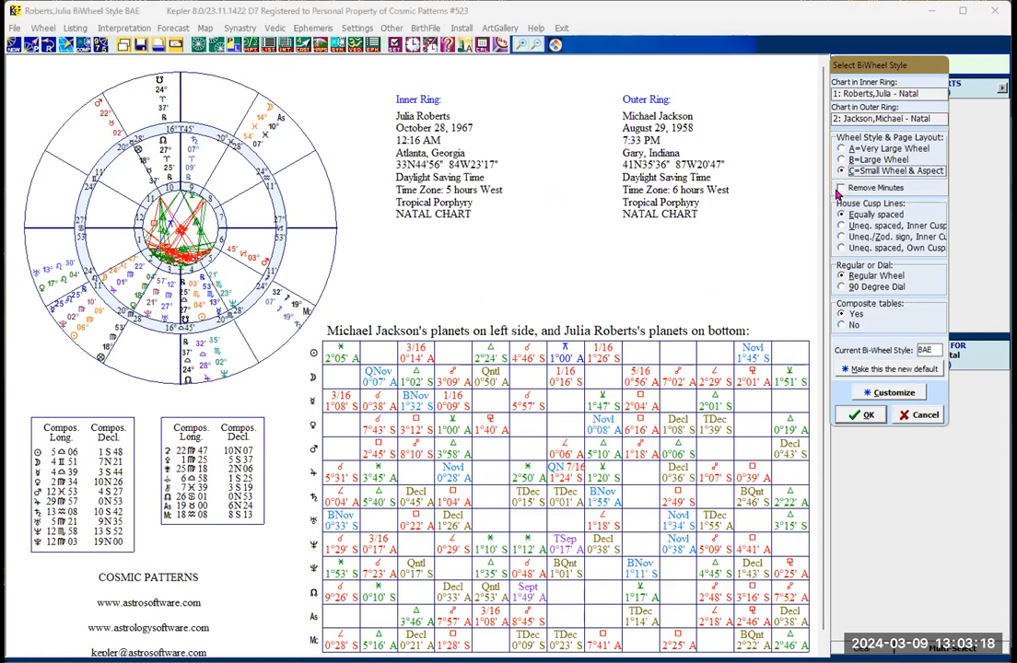
pyautogui.click(839, 188)
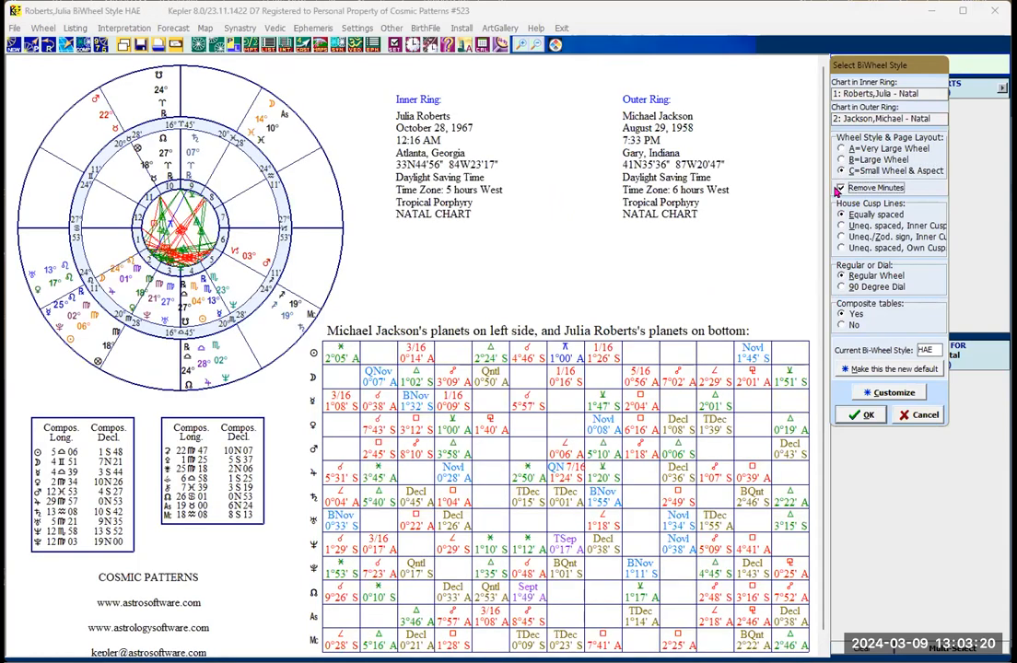
pyautogui.click(838, 188)
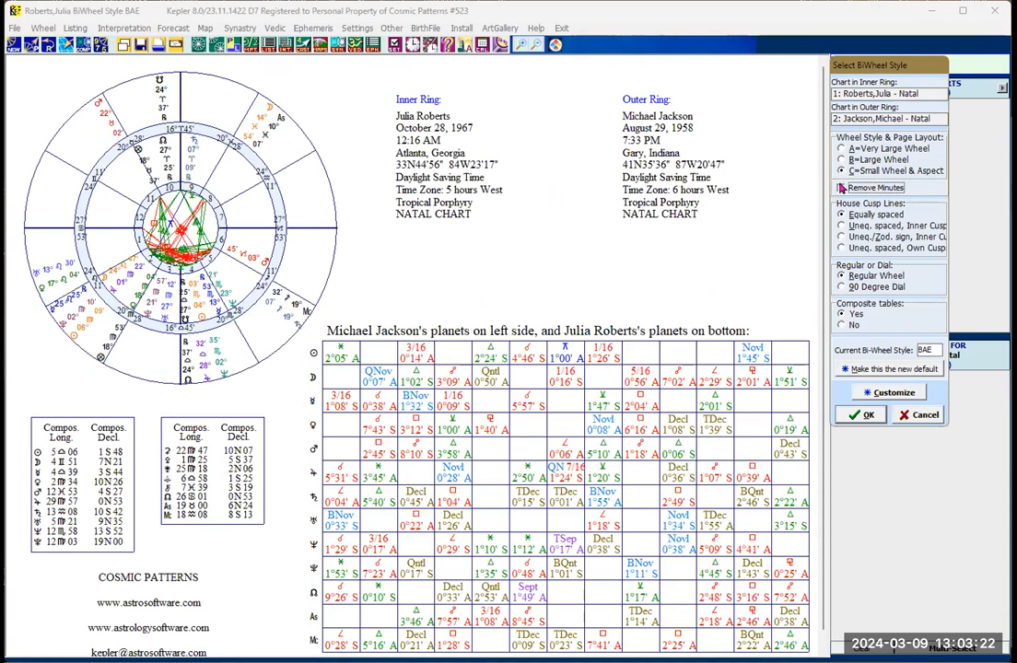
pyautogui.click(841, 148)
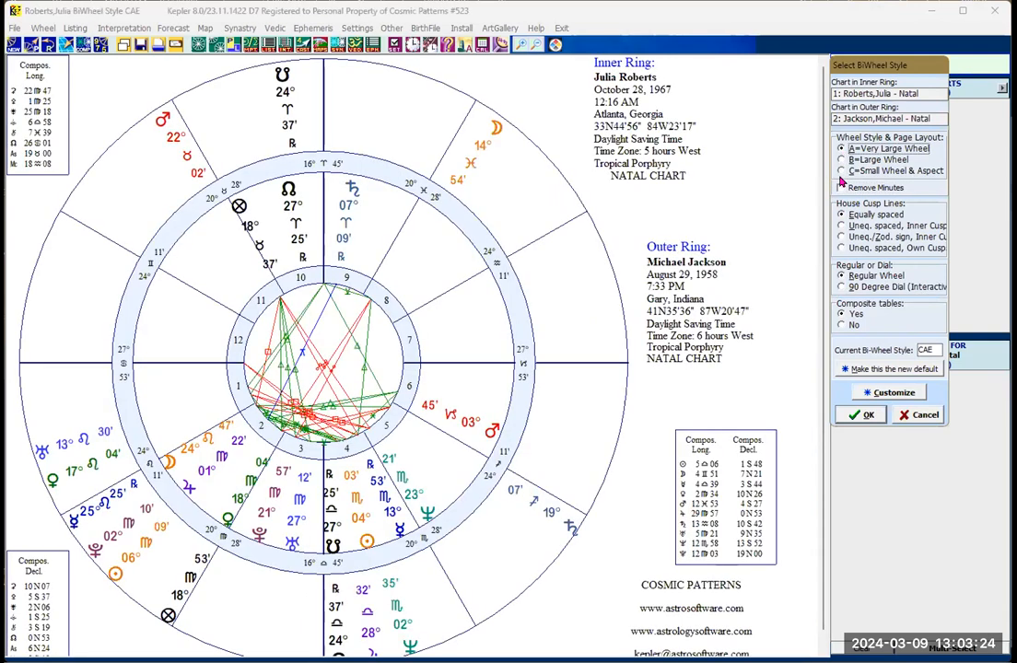
pyautogui.click(864, 417)
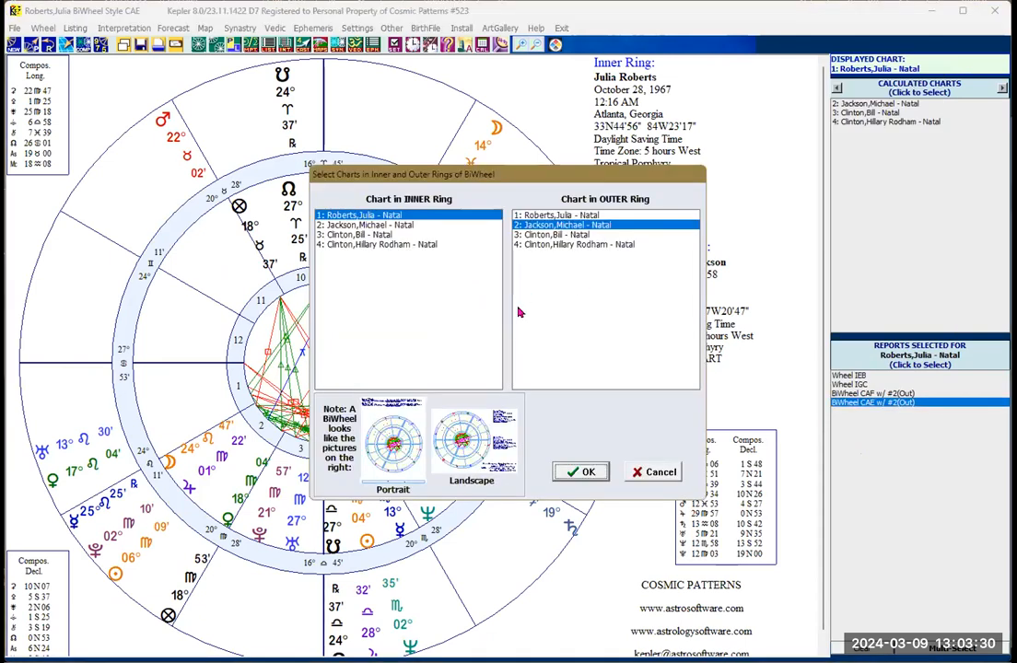
# Step: Create another Julia Roberts and Michael Jackson BiWheel using the unequal zodiac-sign, inner-cusp house lines and accept the style
pyautogui.click(584, 472)
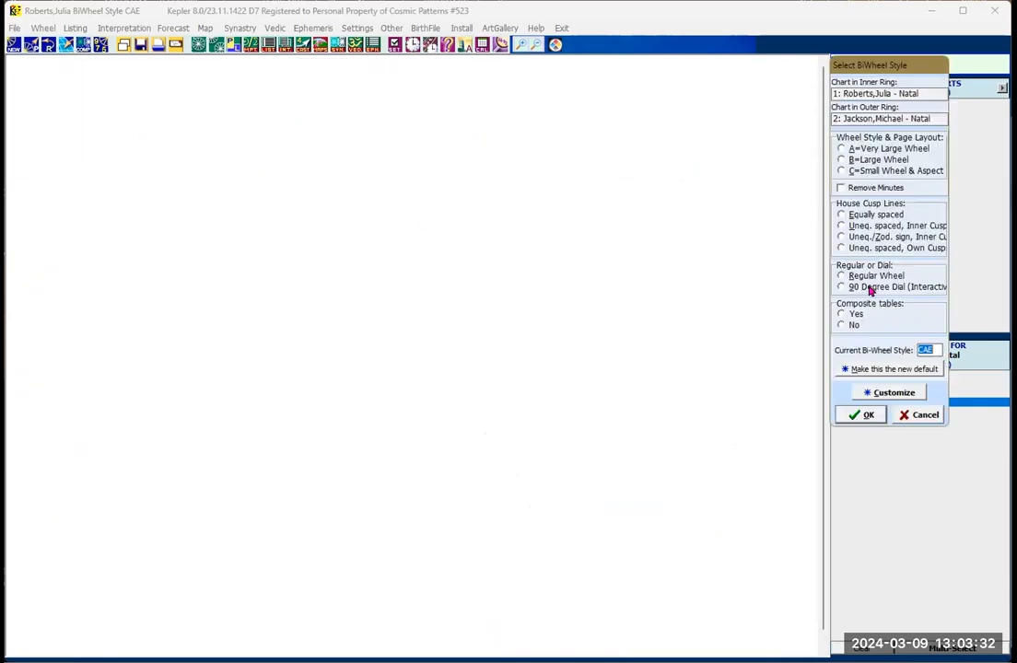
pyautogui.click(841, 239)
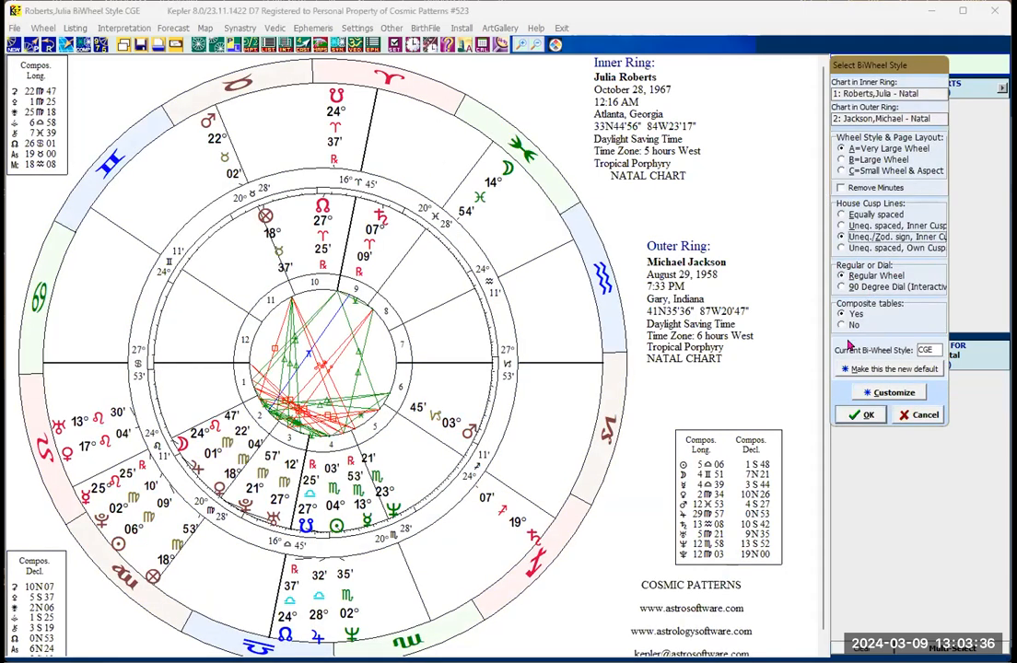
pyautogui.click(868, 415)
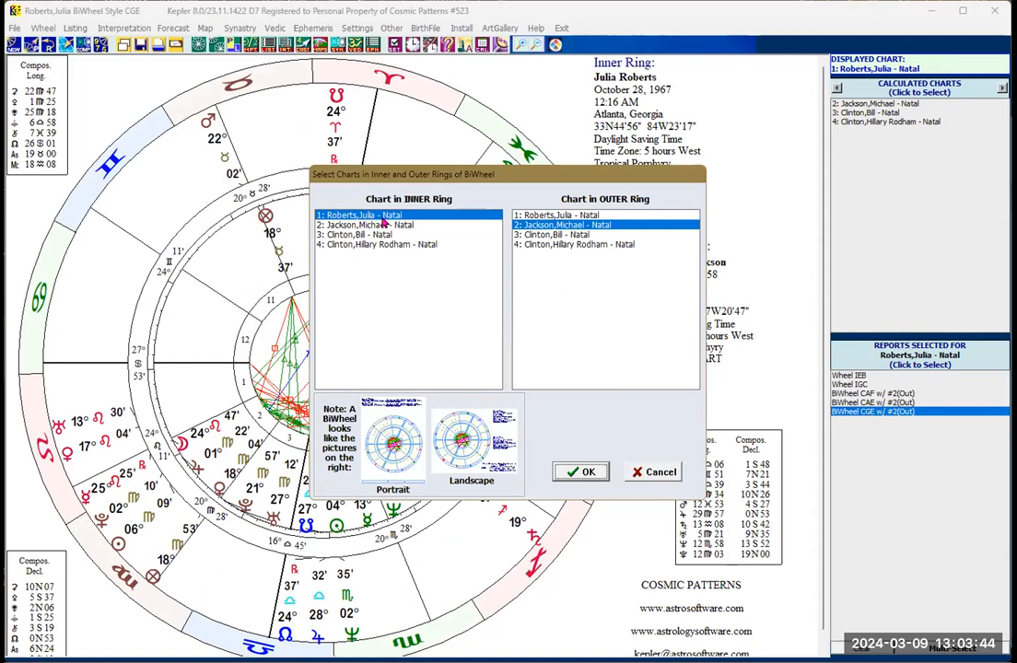
# Step: Reopen the style options for the Roberts–Jackson BiWheel, examine the zodiac-sign house line option and the current style code, and close them
pyautogui.click(579, 471)
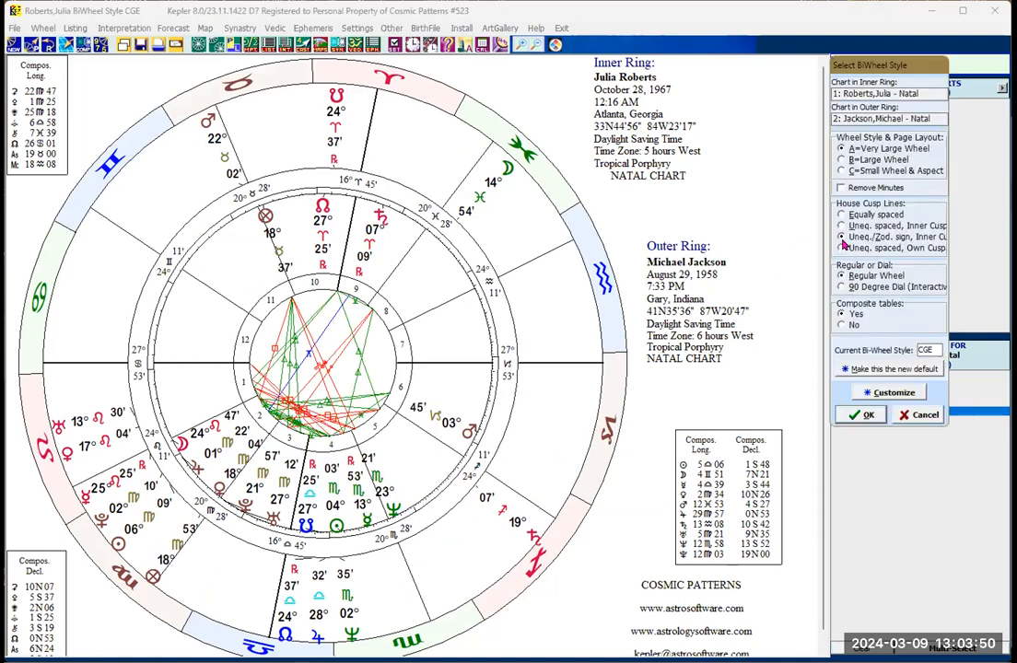
pyautogui.click(840, 238)
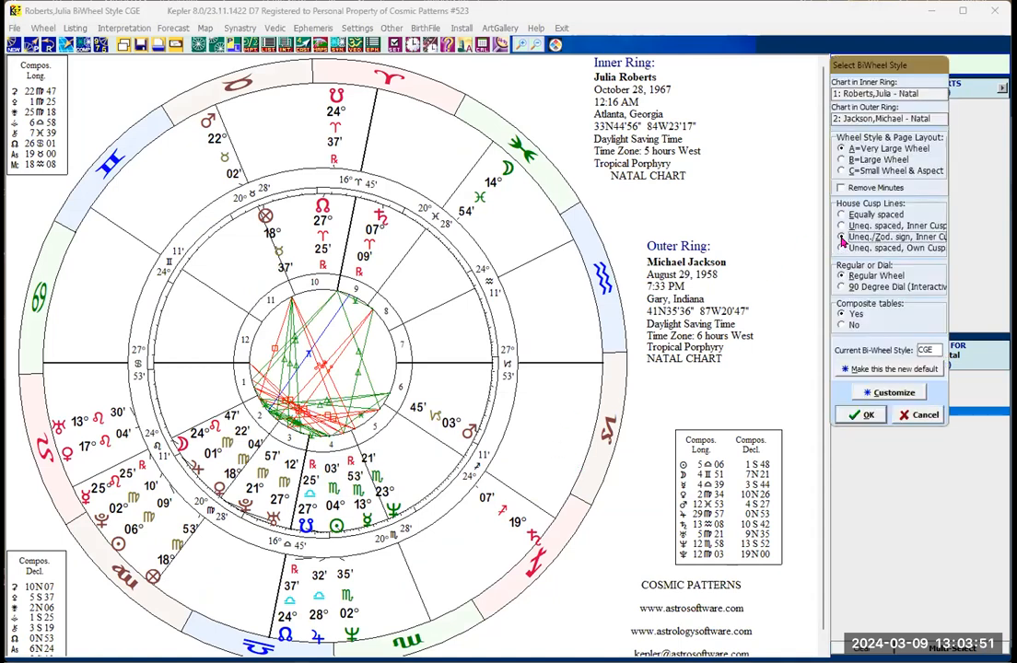
pyautogui.doubleClick(927, 351)
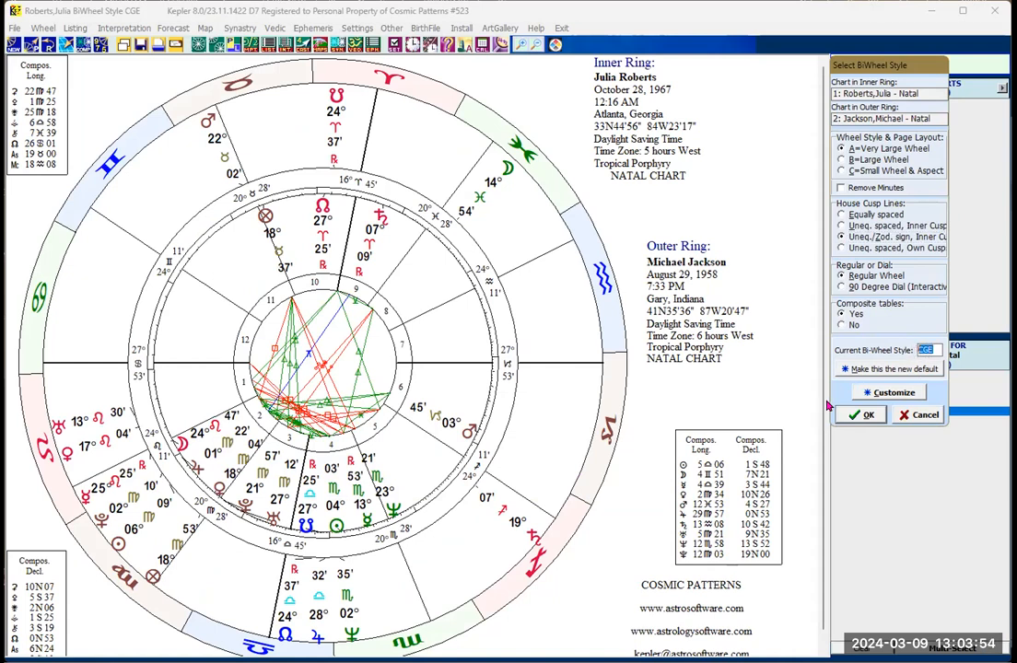
pyautogui.click(866, 417)
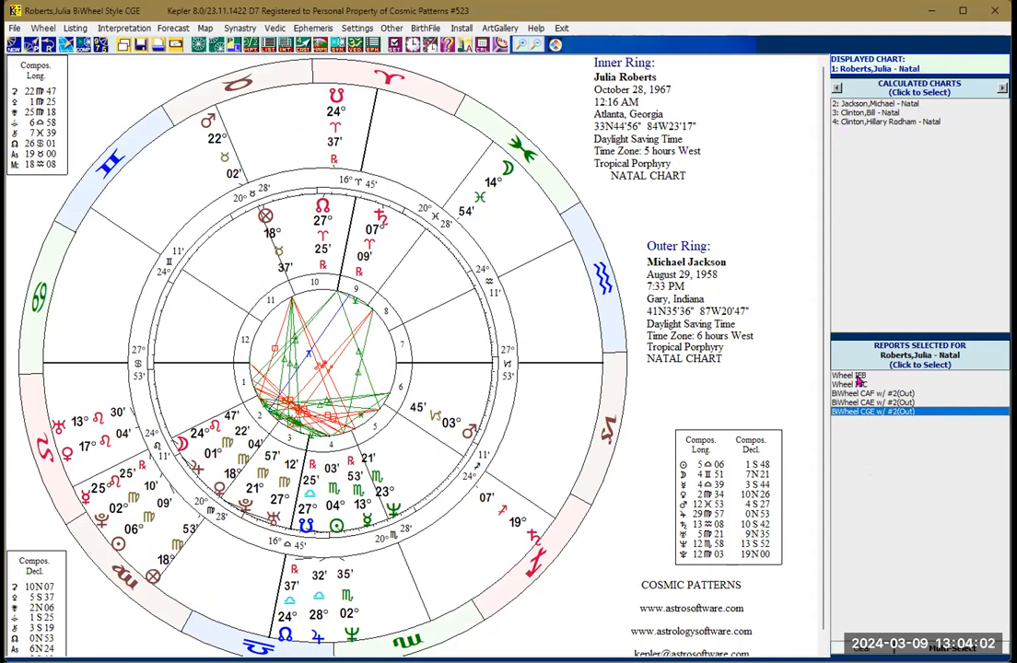
# Step: Create a BiWheel with Bill Clinton in the inner ring and Hillary Rodham Clinton in the outer ring, accepting the current style
pyautogui.click(863, 112)
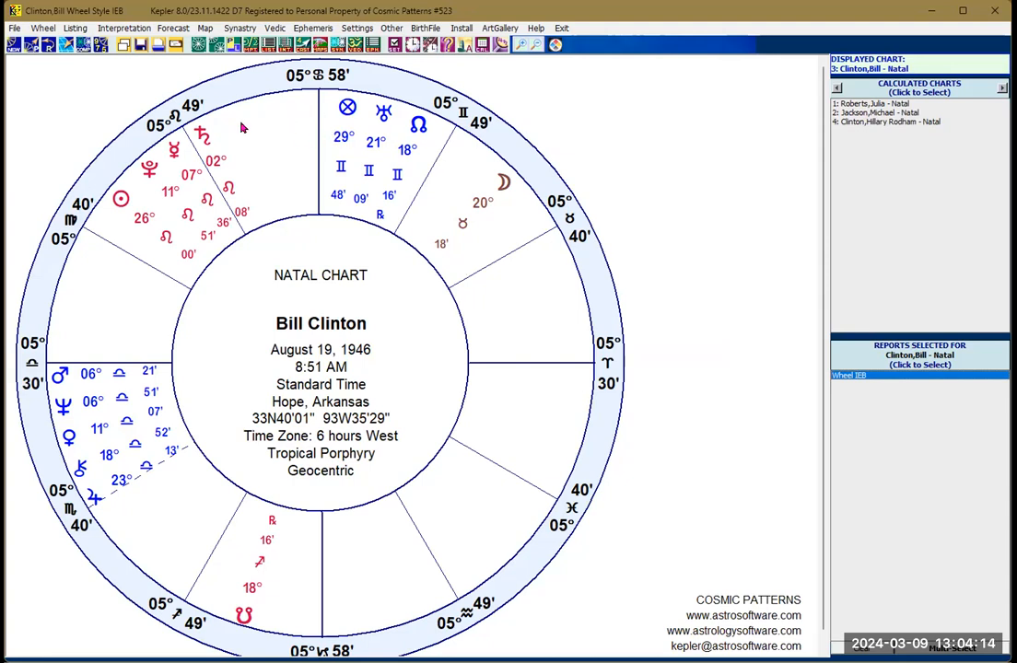
pyautogui.click(214, 46)
pyautogui.click(212, 65)
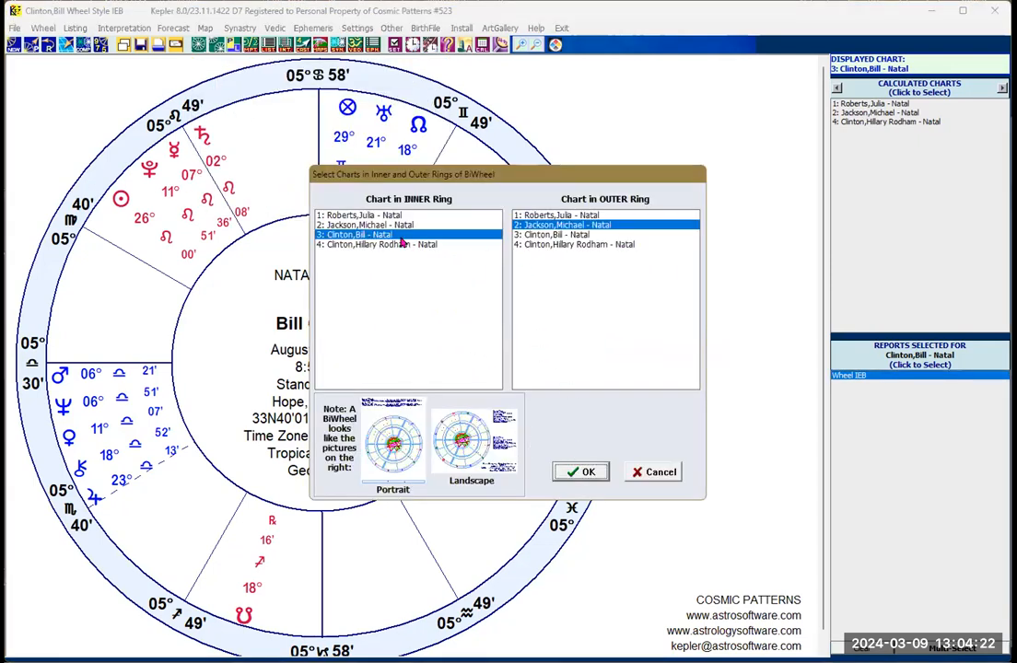
pyautogui.click(566, 246)
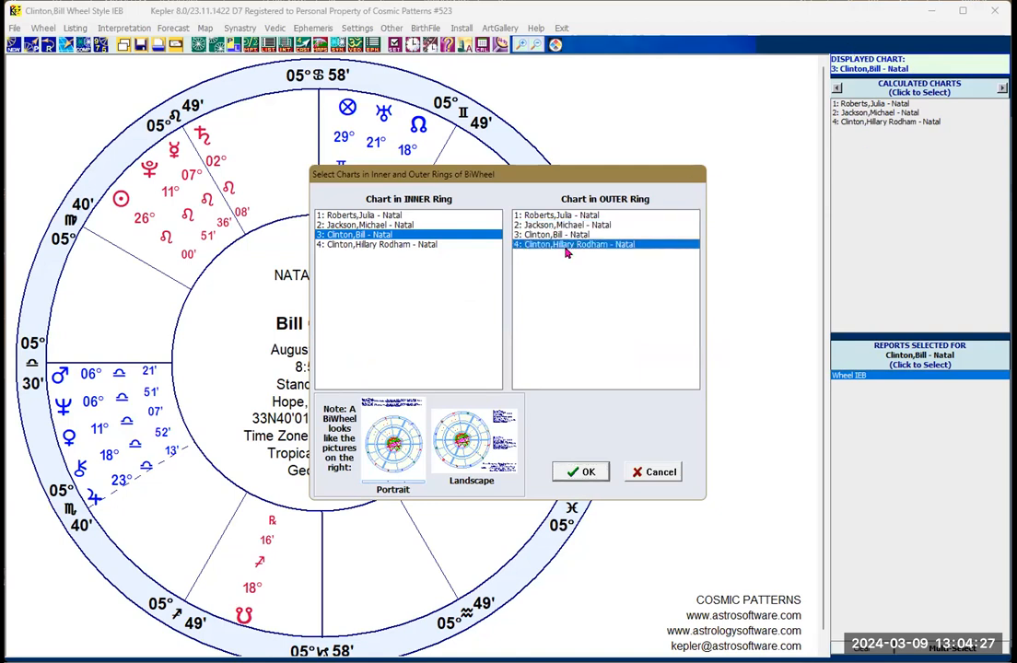
pyautogui.click(579, 473)
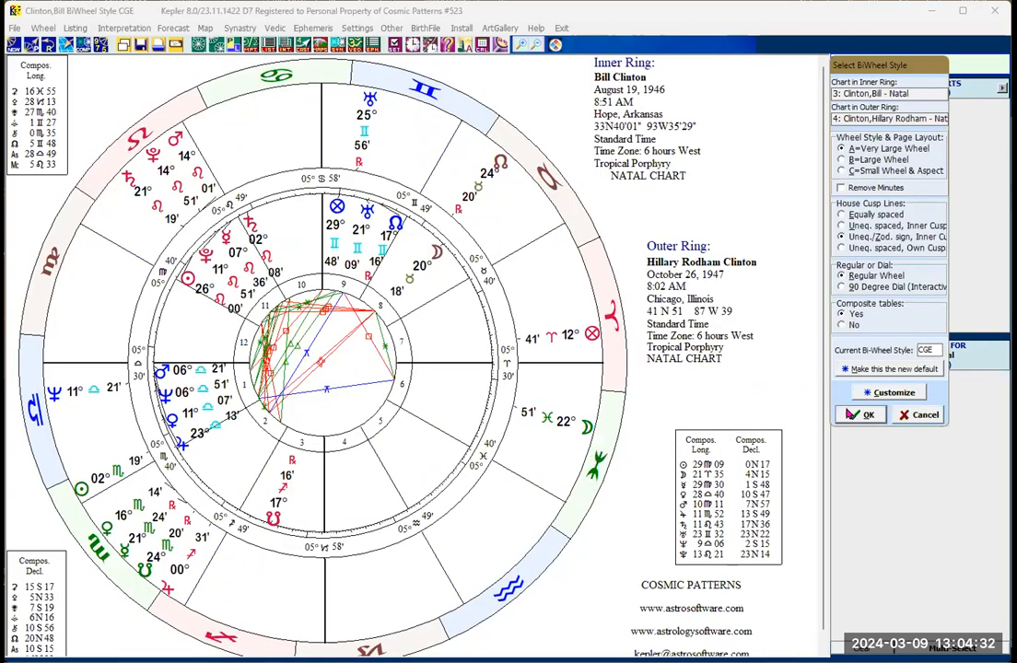
pyautogui.click(856, 415)
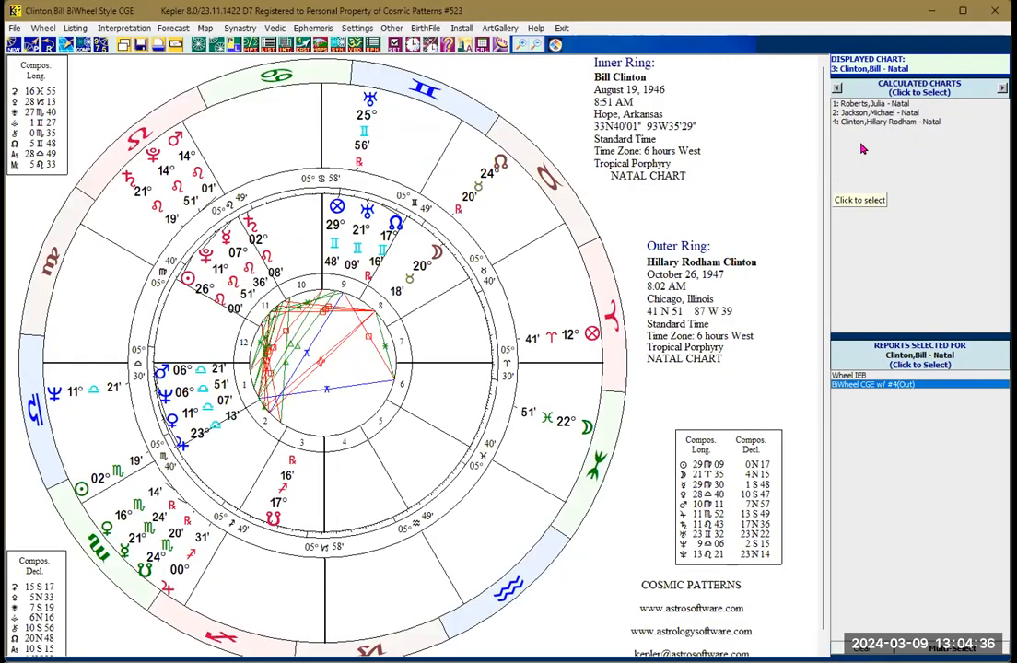
# Step: Create a TriWheel with Julia Roberts in the inner ring, Michael Jackson in the middle ring and Hillary Rodham Clinton in the outer ring
pyautogui.click(845, 107)
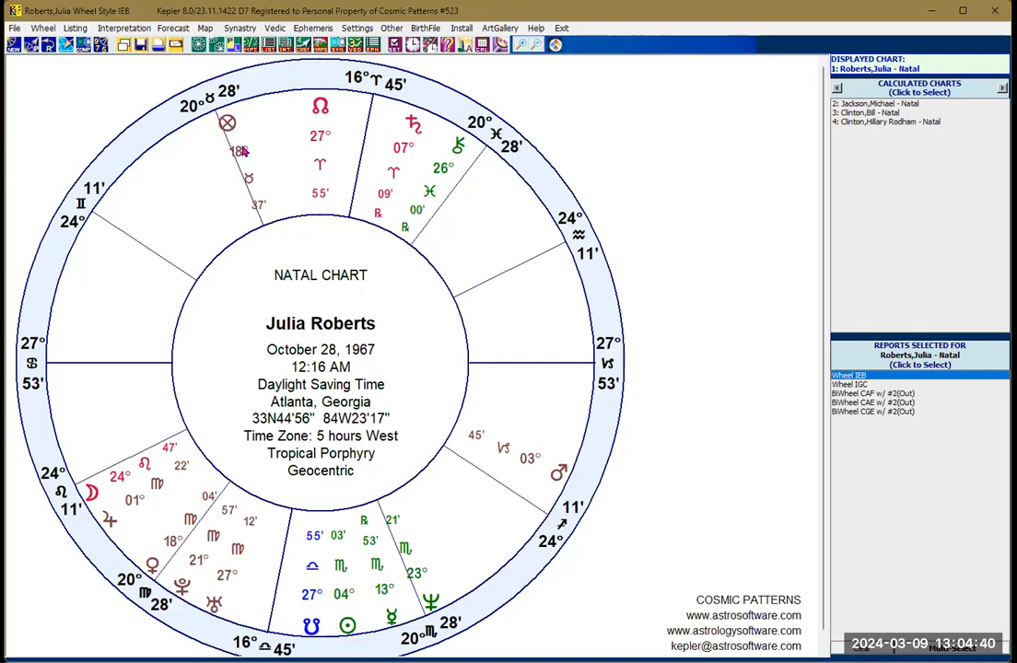
pyautogui.click(214, 46)
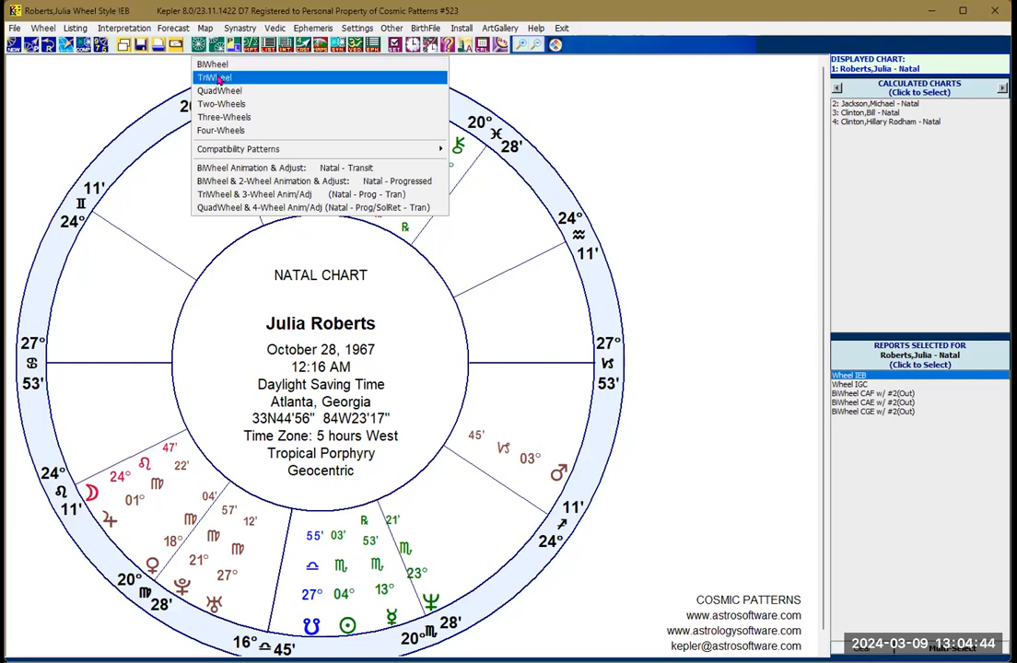
pyautogui.click(215, 77)
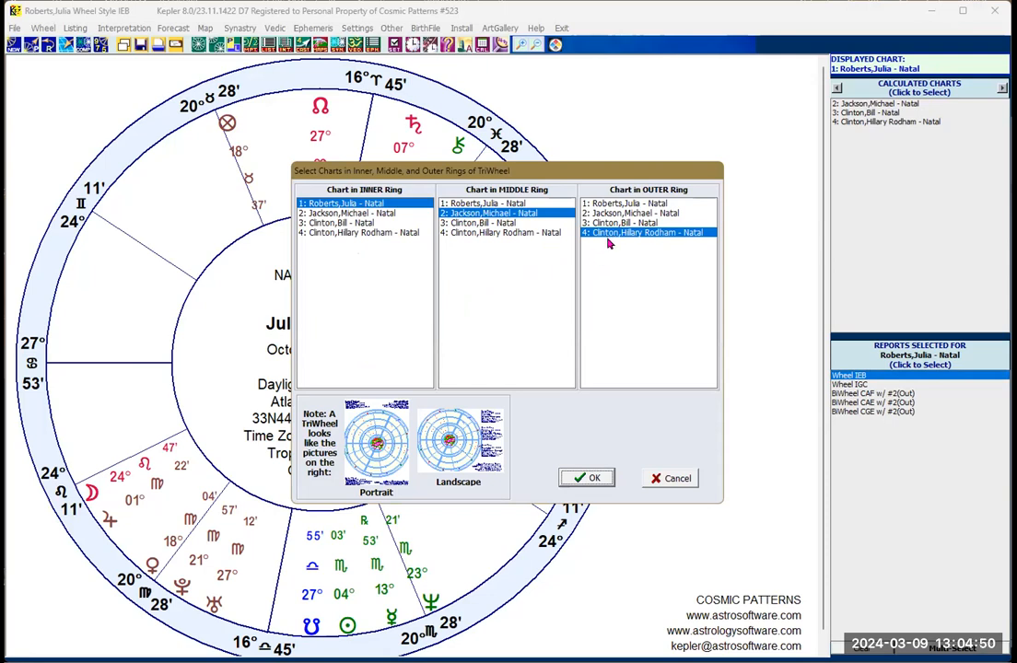
pyautogui.click(600, 478)
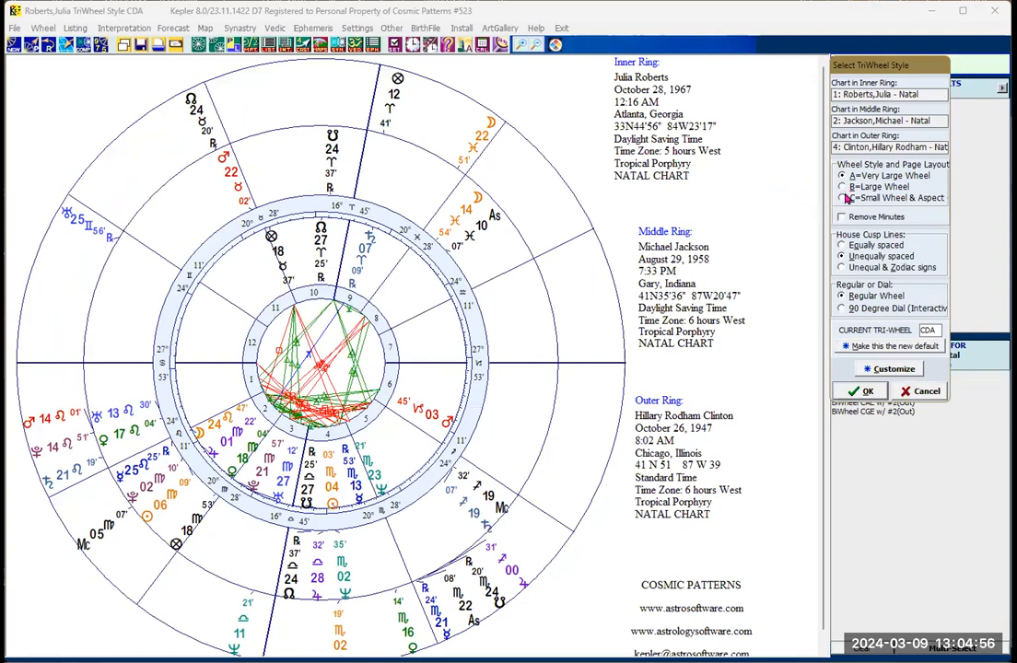
# Step: Preview the TriWheel's page layouts and house cusp lines, then accept Very Large Wheel with Unequal & Zodiac signs
pyautogui.click(841, 187)
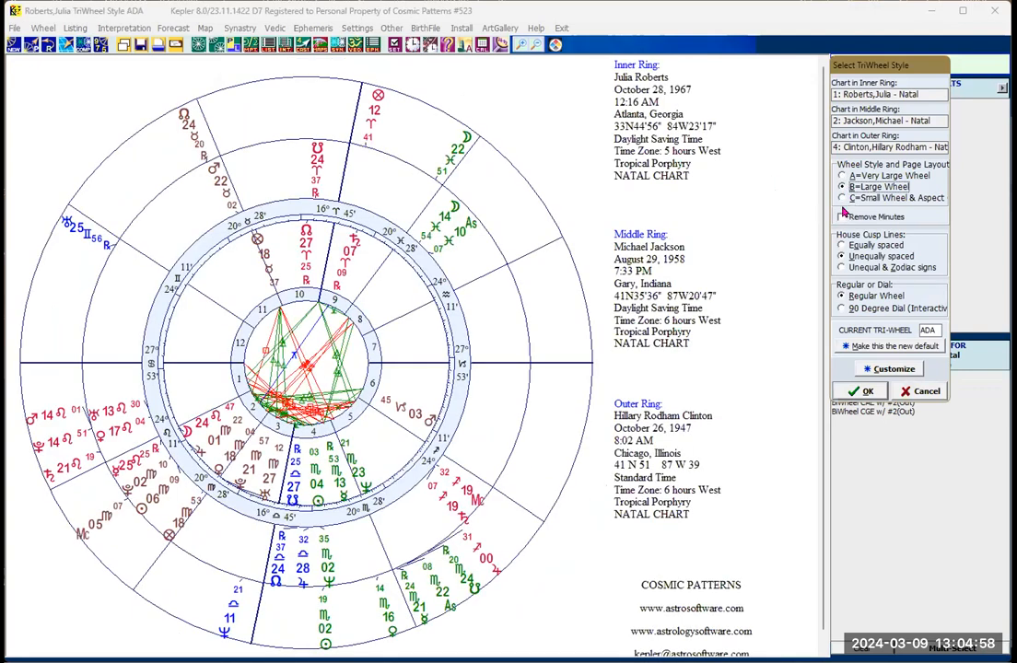
pyautogui.click(840, 198)
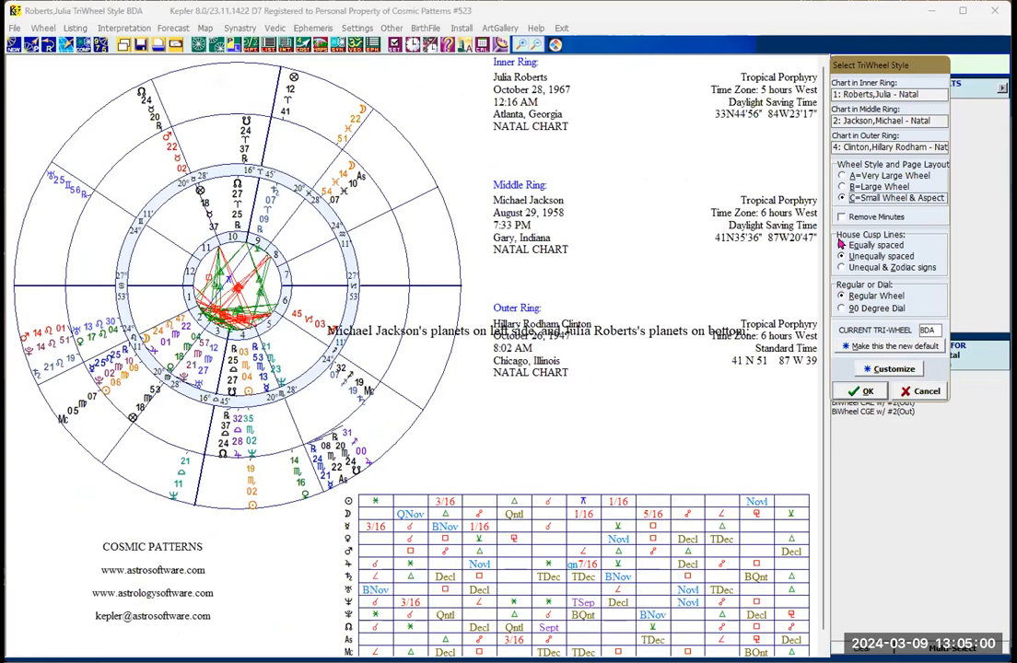
pyautogui.click(841, 267)
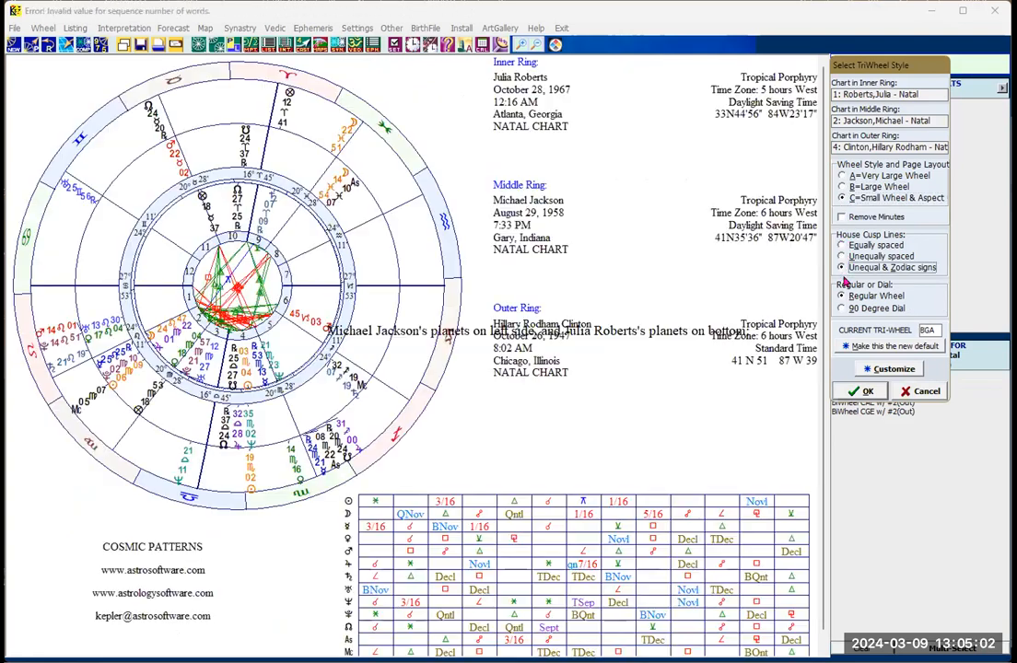
pyautogui.click(841, 176)
pyautogui.click(841, 257)
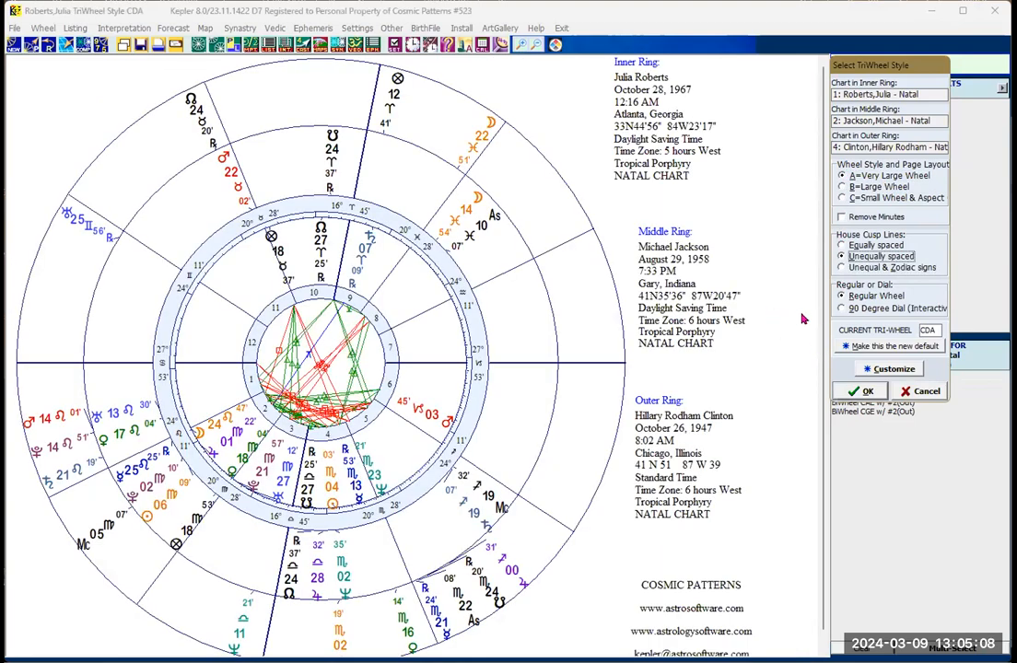
pyautogui.click(845, 269)
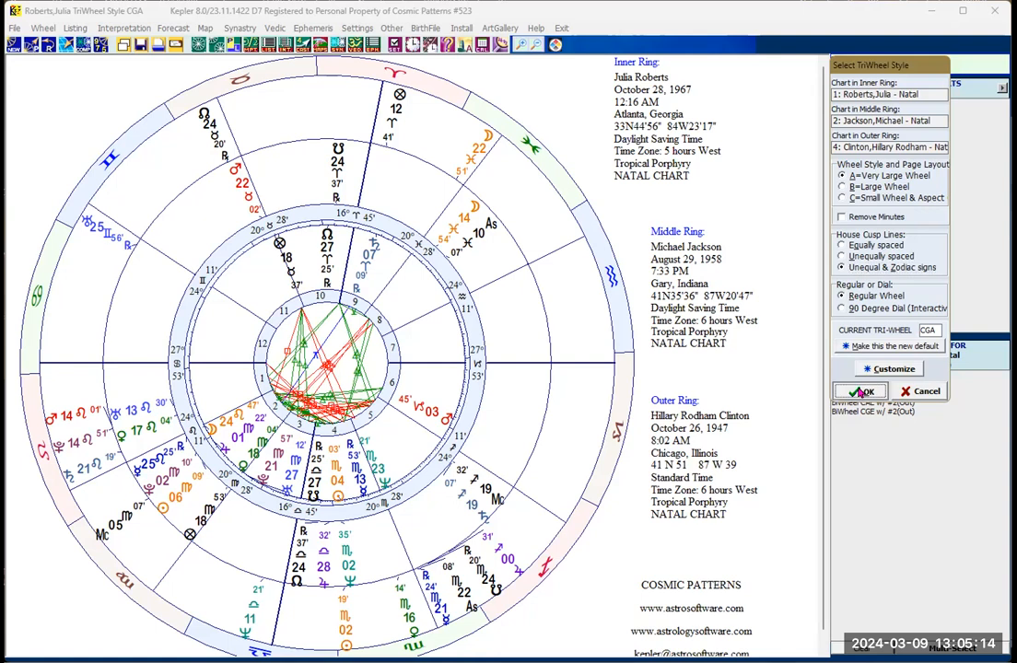
pyautogui.click(861, 392)
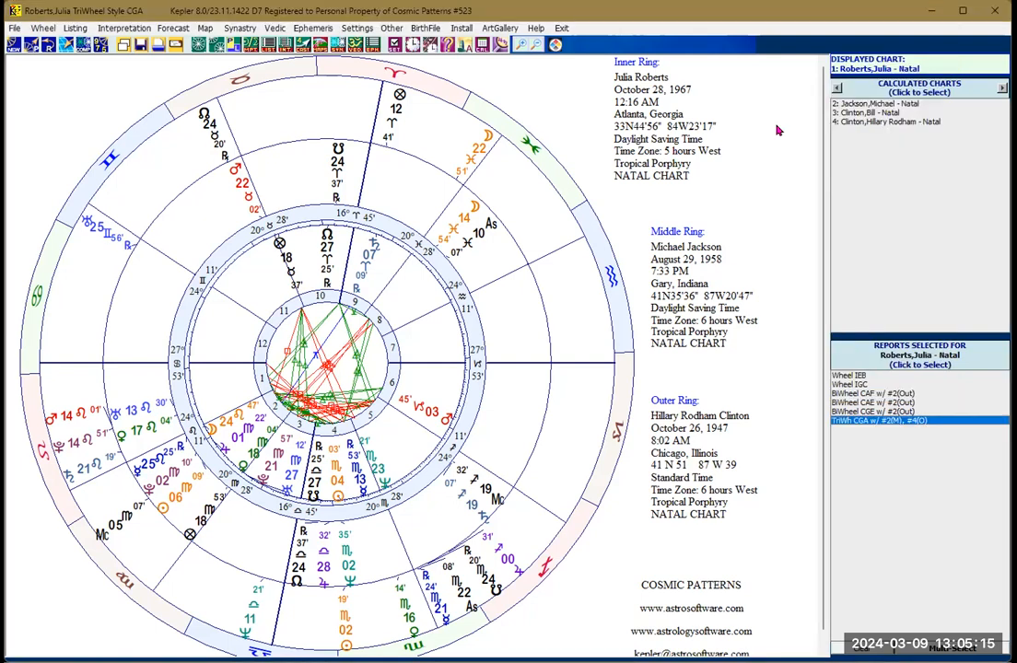
# Step: Create a QuadWheel with Michael Jackson innermost, Julia Roberts inner-middle, Hillary Rodham Clinton outer-middle and Bill Clinton outermost
pyautogui.click(849, 107)
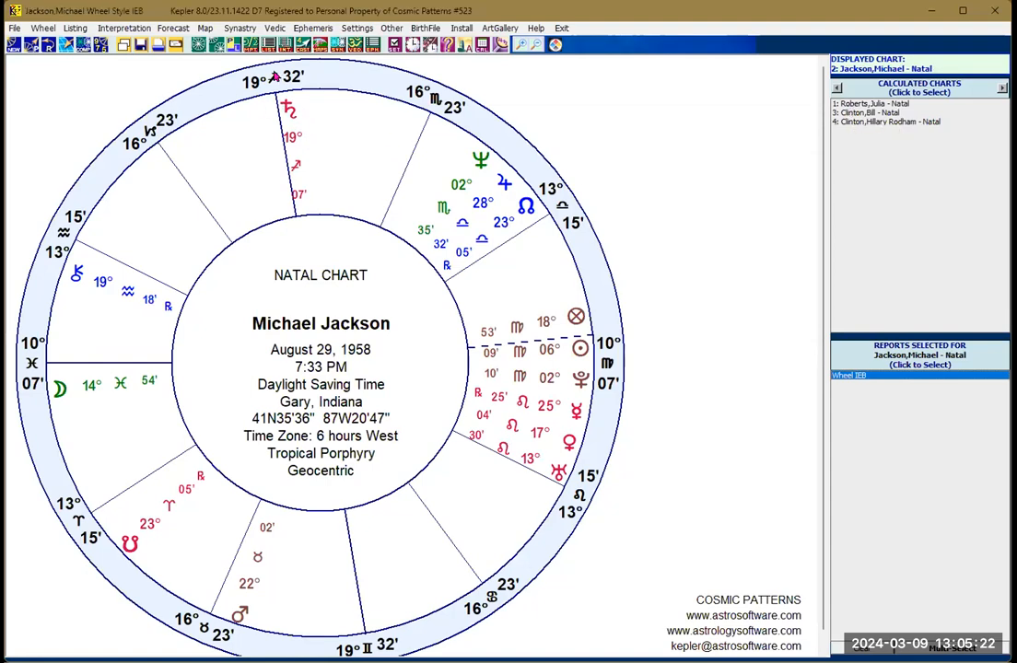
pyautogui.click(196, 44)
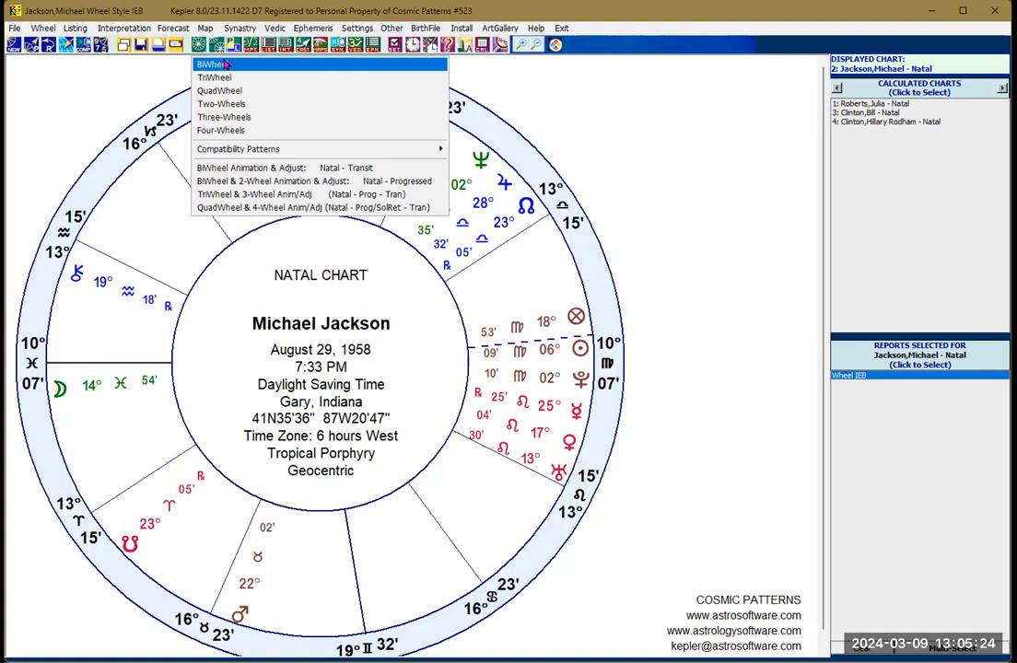
pyautogui.click(225, 93)
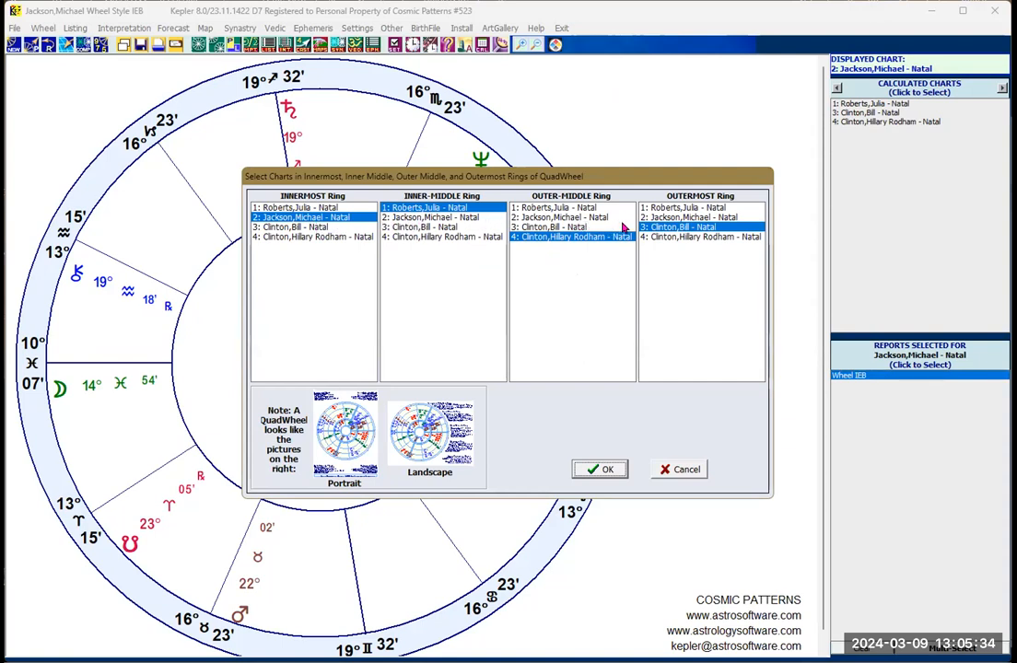
pyautogui.click(599, 471)
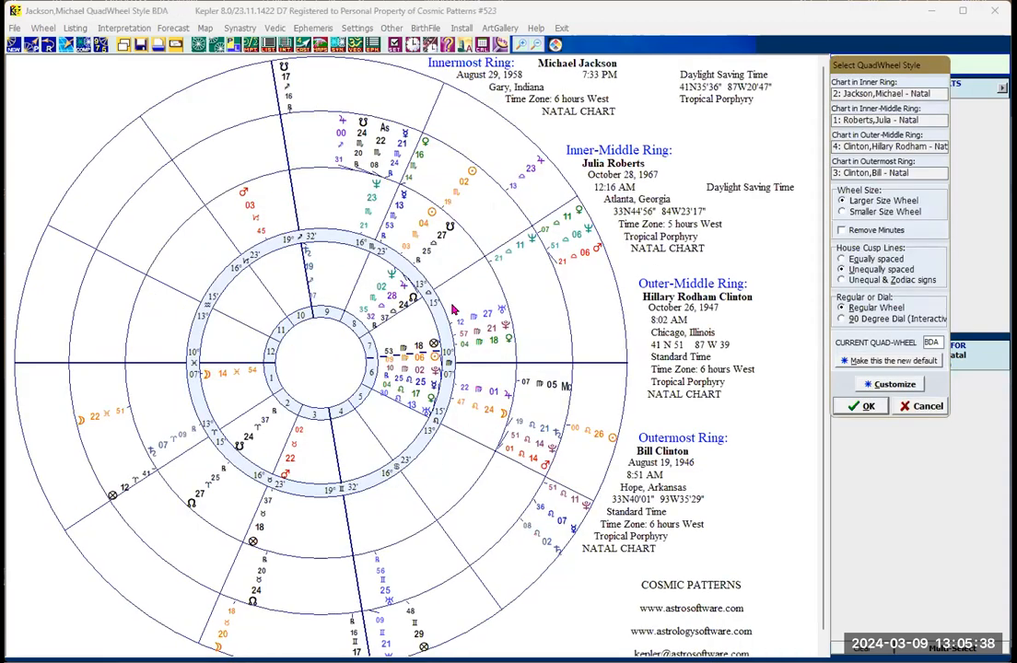
# Step: Preview the QuadWheel in the Smaller Size Wheel, then restore Larger Size Wheel and accept the style
pyautogui.click(843, 211)
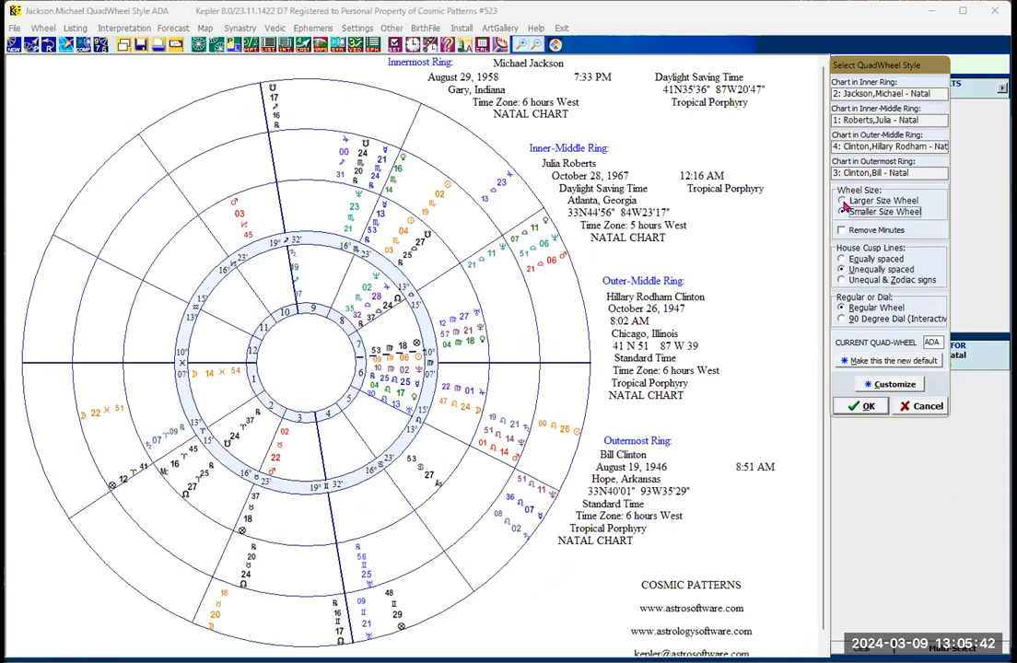
pyautogui.click(842, 201)
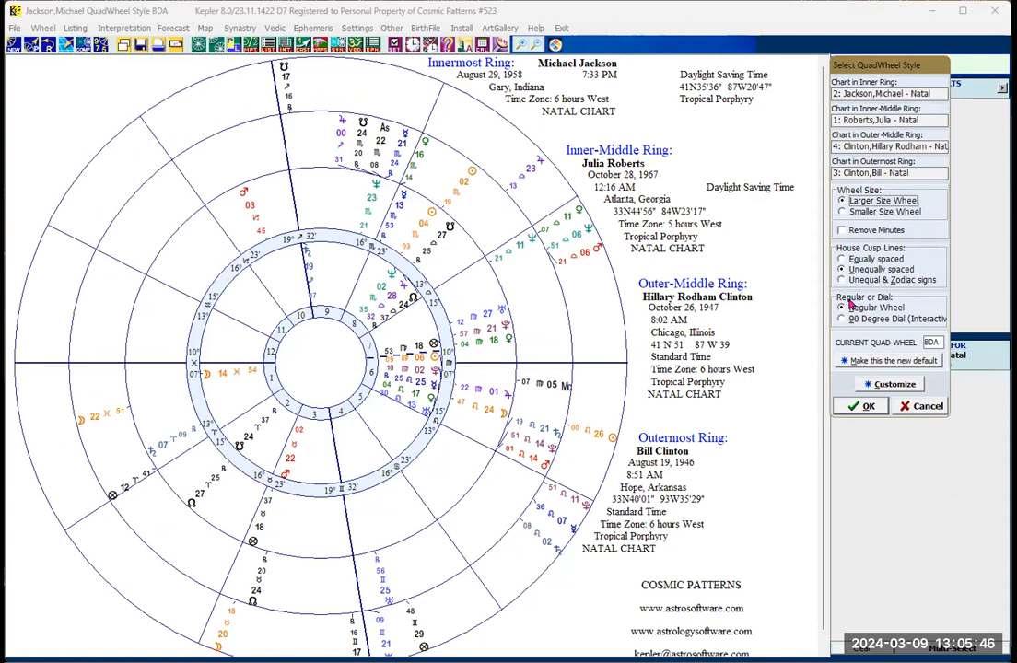
pyautogui.click(868, 410)
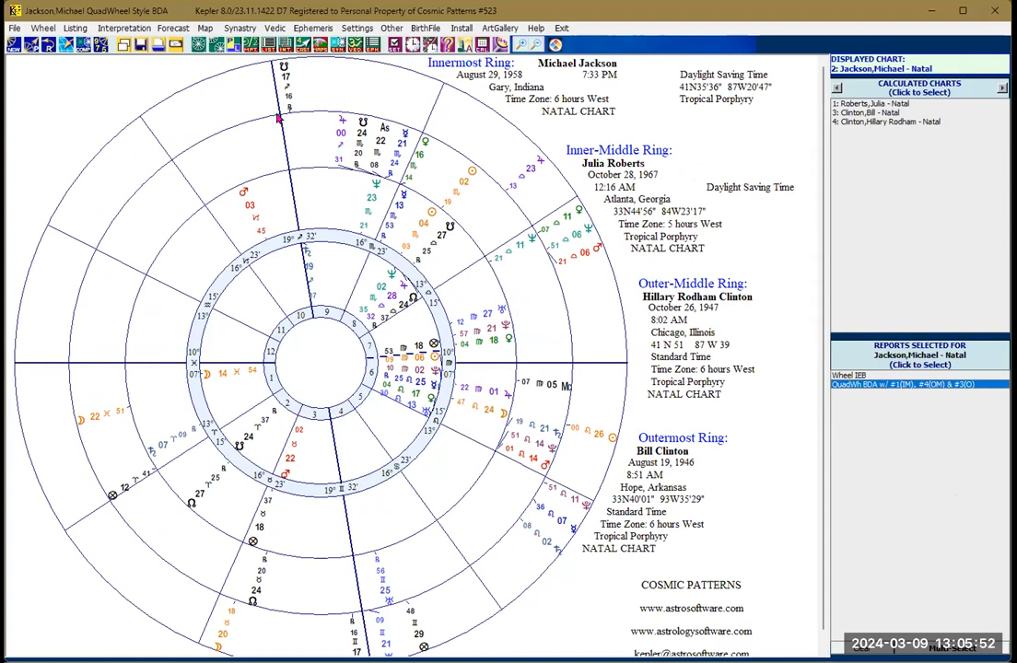
# Step: Start a Two-Wheels chart with Julia Roberts in the upper/left wheel and Michael Jackson in the lower/right wheel
pyautogui.click(217, 47)
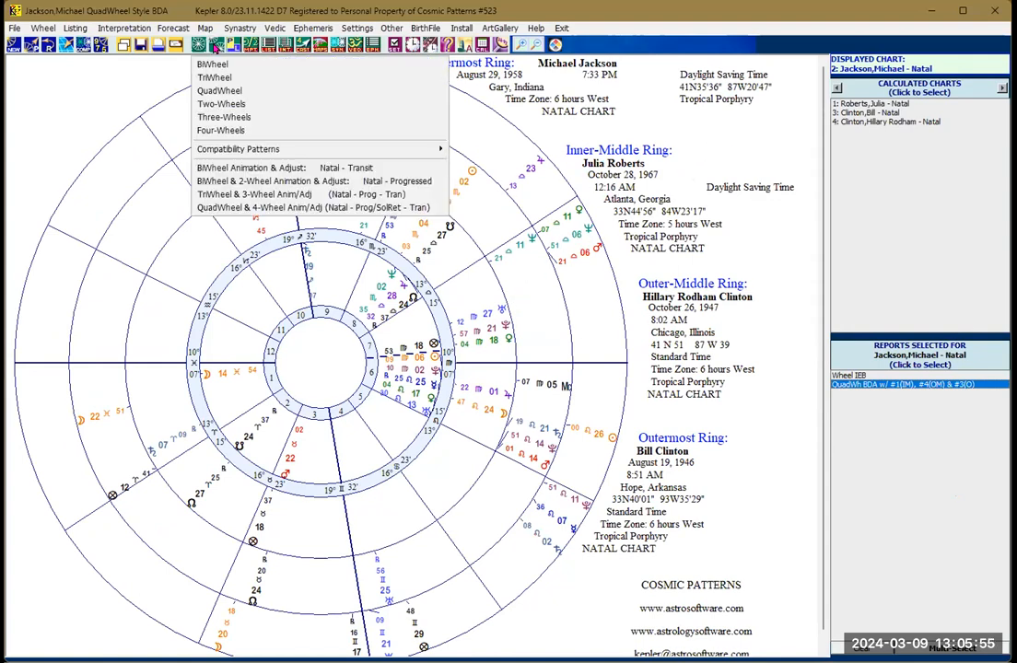
pyautogui.click(221, 109)
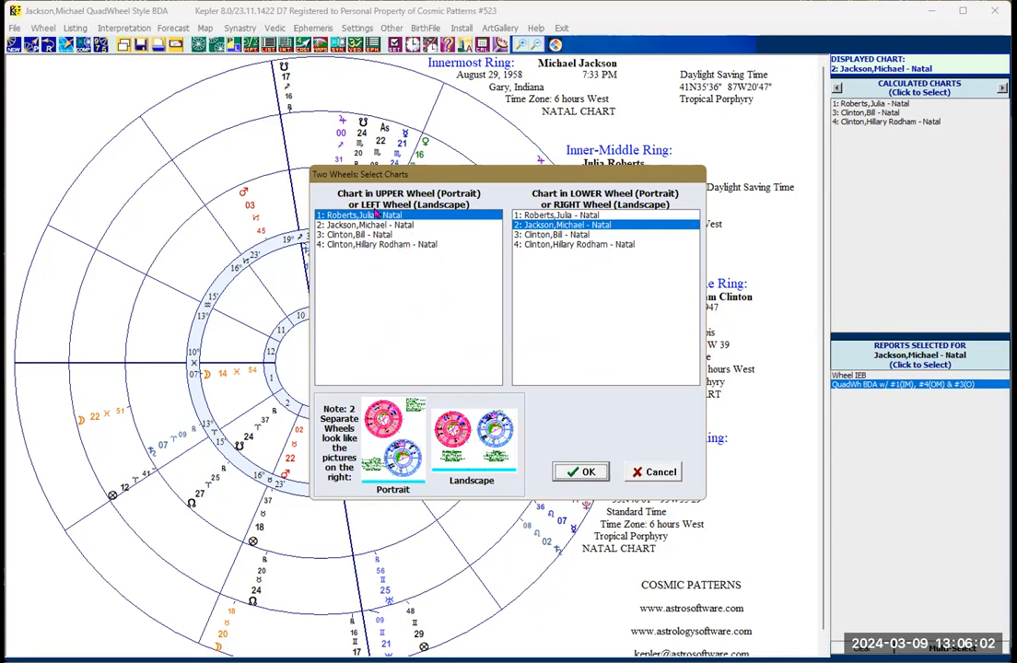
pyautogui.click(580, 472)
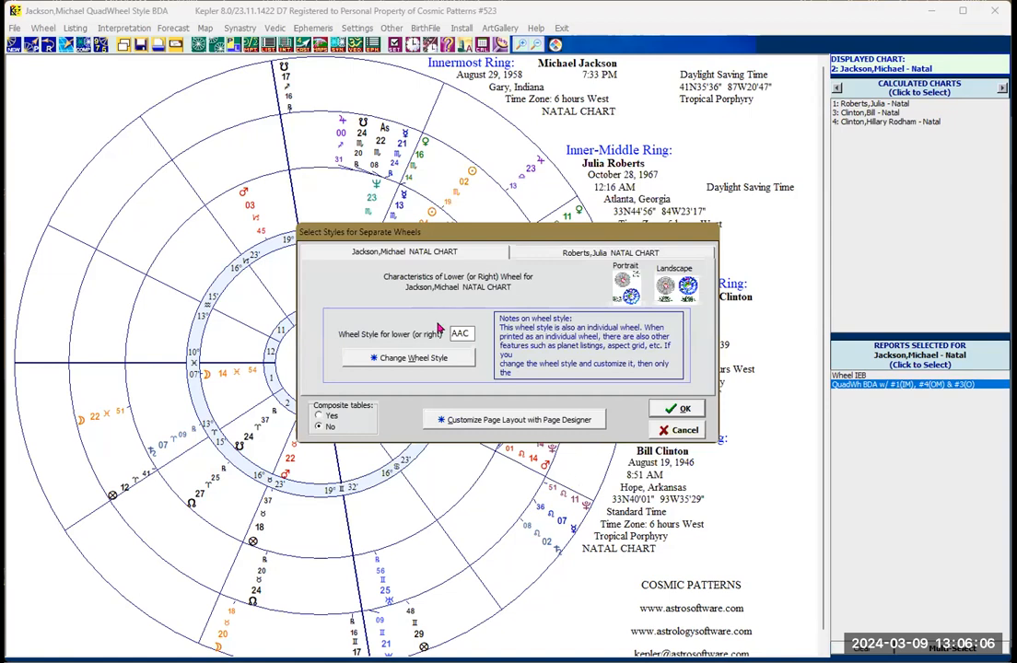
# Step: Check the style settings of both separate wheels and set Michael Jackson's lower/right wheel style to IGC
pyautogui.click(528, 254)
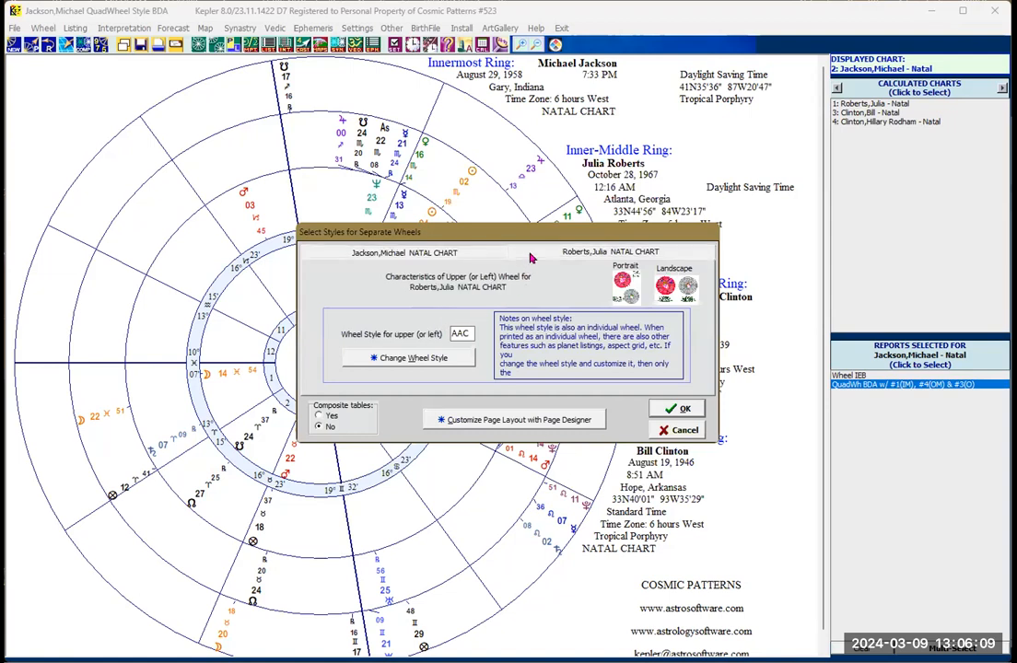
pyautogui.click(440, 254)
pyautogui.moveTo(466, 337); pyautogui.dragTo(436, 336)
pyautogui.write('1GC')
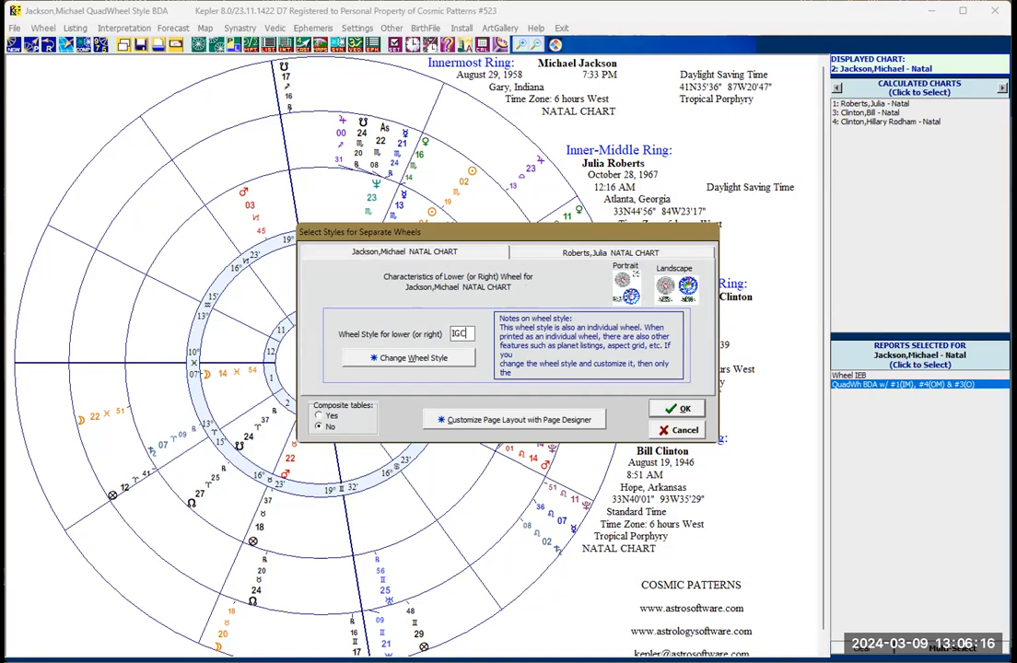
# Step: Try the K=Big, Large inner area style for Michael Jackson's wheel, then restore style IGC
pyautogui.click(419, 361)
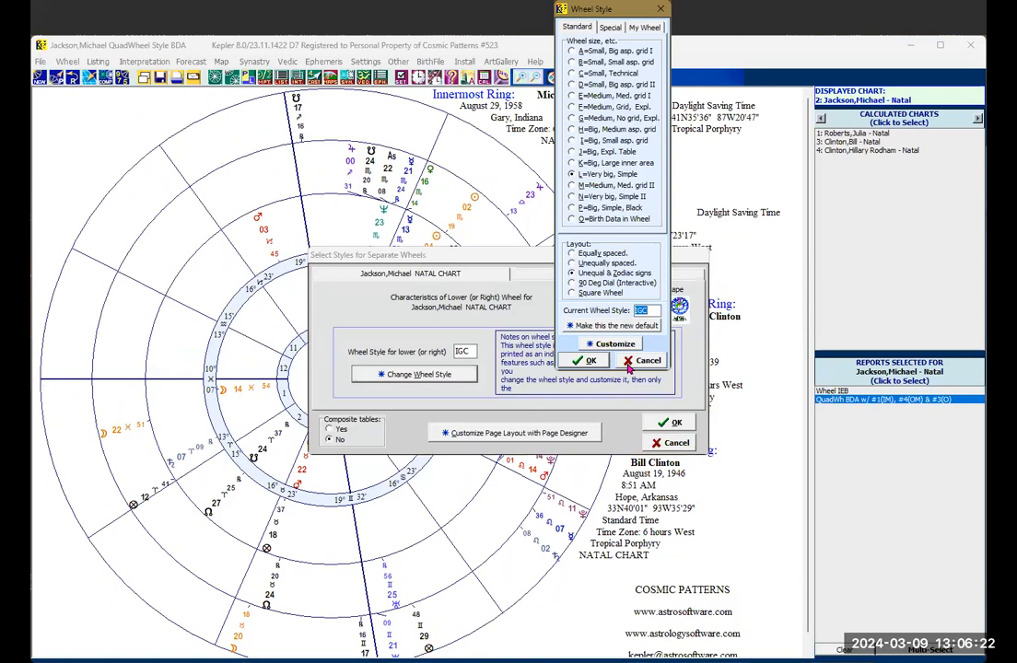
pyautogui.click(573, 163)
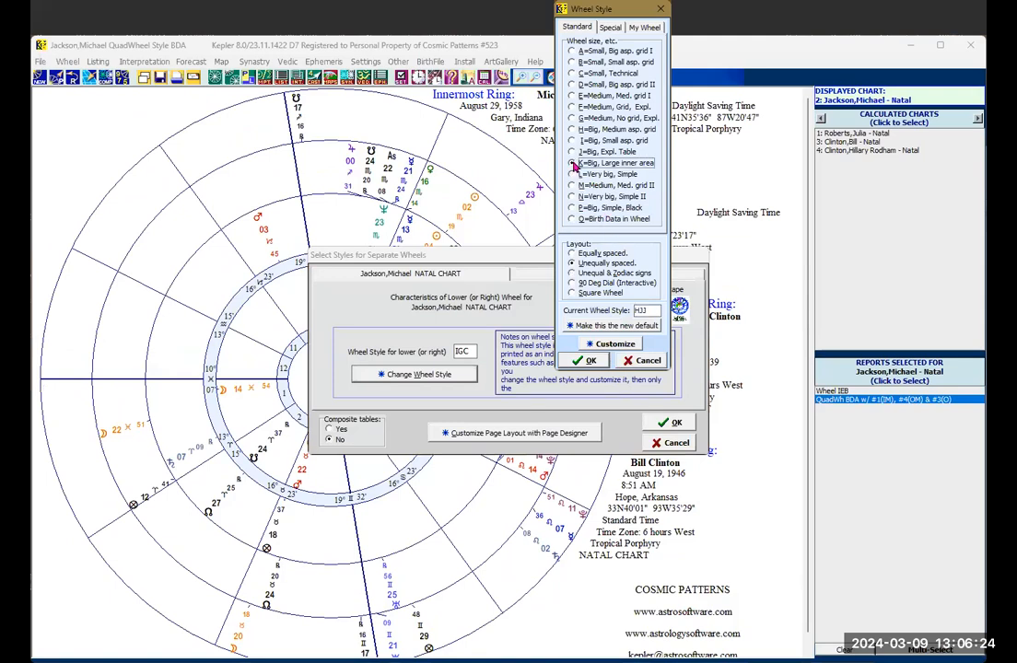
pyautogui.click(587, 360)
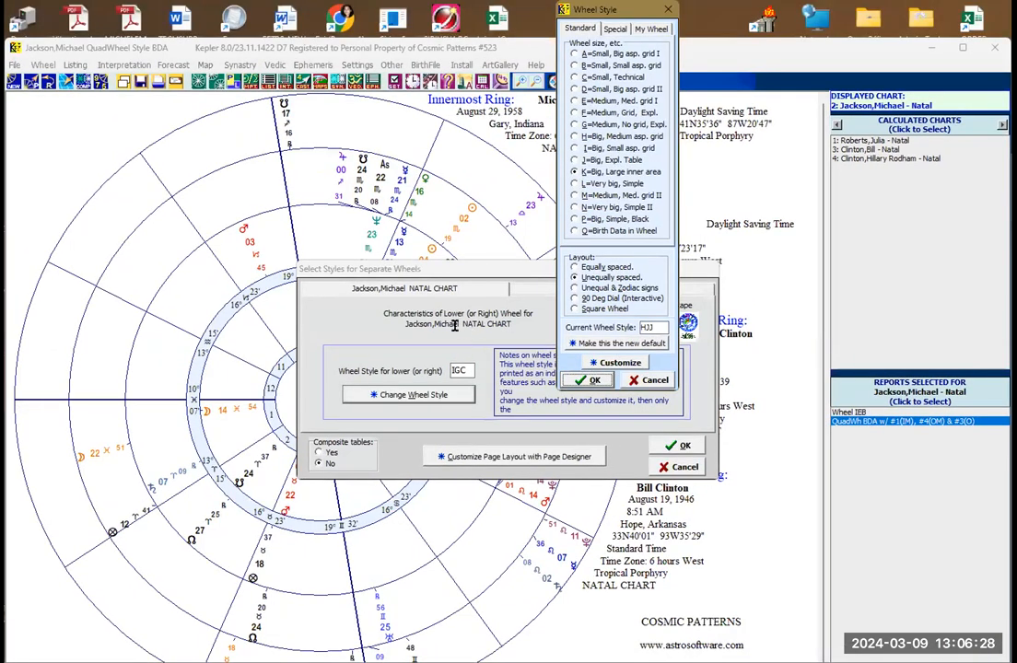
pyautogui.write('i')
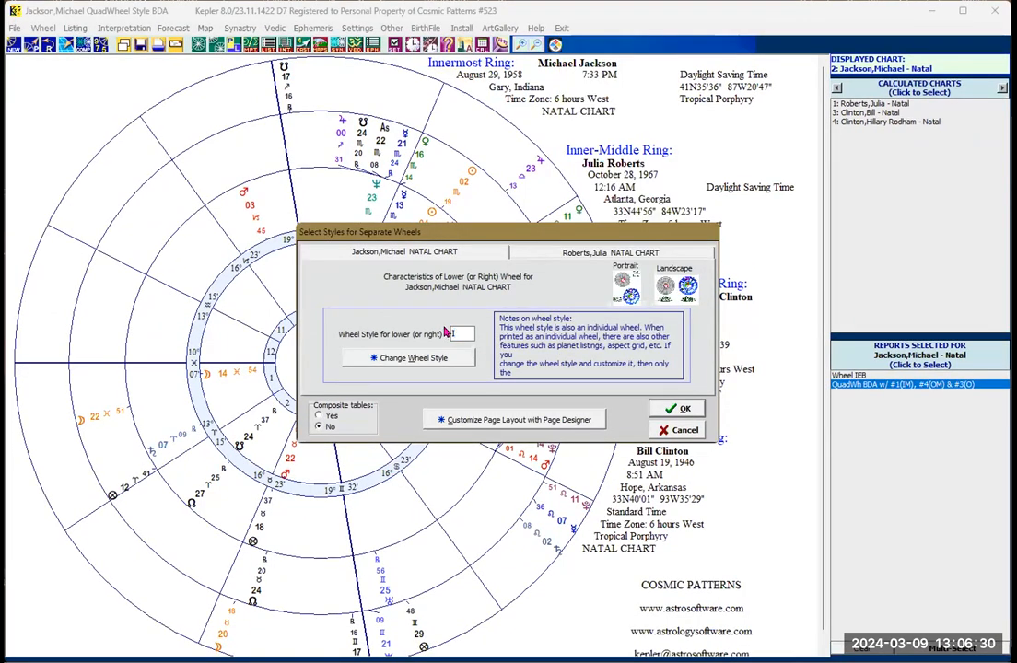
pyautogui.write('C')
# Step: Set Julia Roberts's upper/left wheel style to IGC and generate the two-wheel chart
pyautogui.click(552, 254)
pyautogui.doubleClick(470, 334)
pyautogui.write('I')
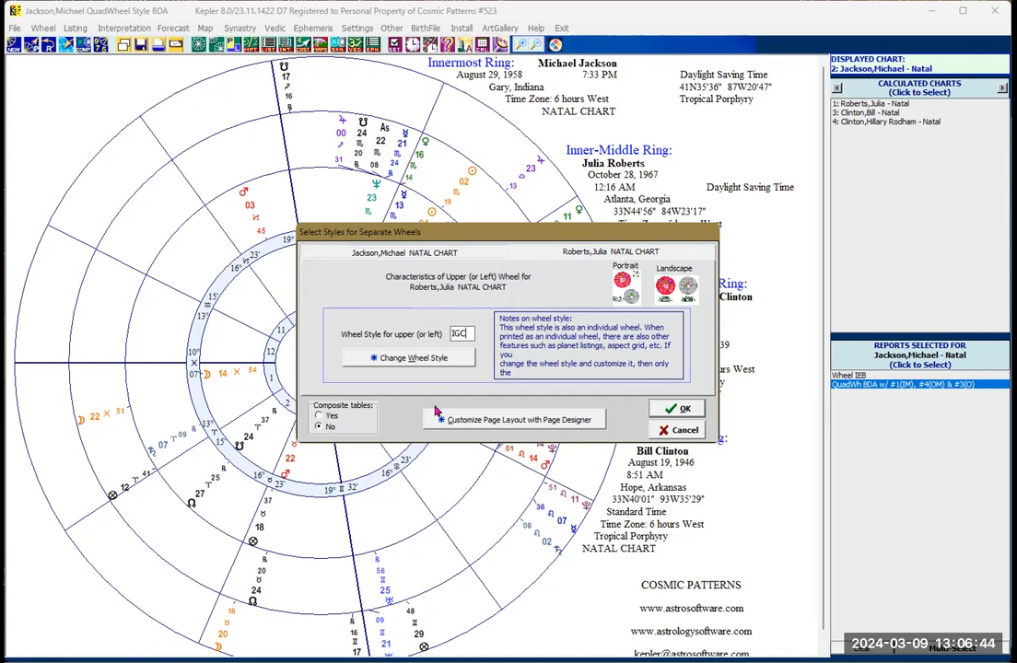
pyautogui.click(671, 411)
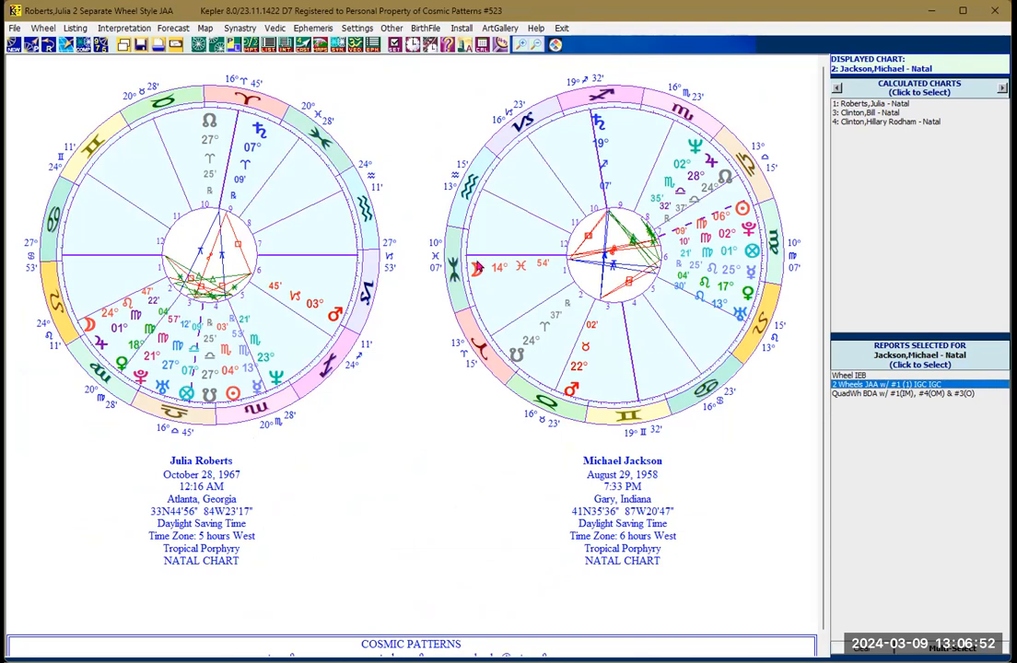
# Step: Preview the two-wheel chart in portrait orientation, then return it to landscape
pyautogui.click(234, 52)
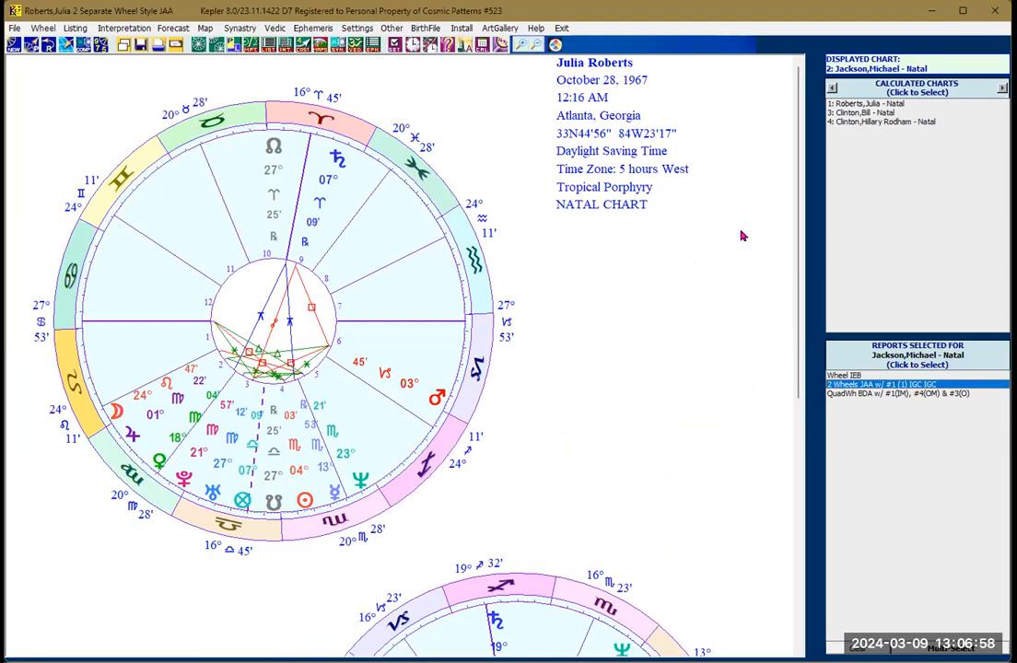
pyautogui.moveTo(794, 248); pyautogui.dragTo(835, 250)
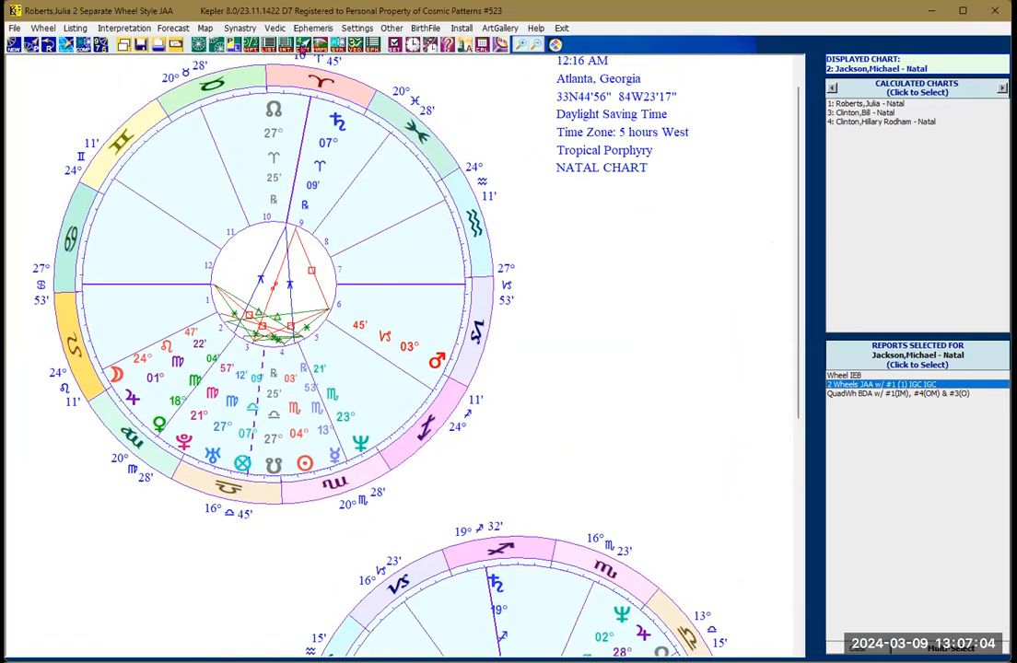
pyautogui.click(175, 44)
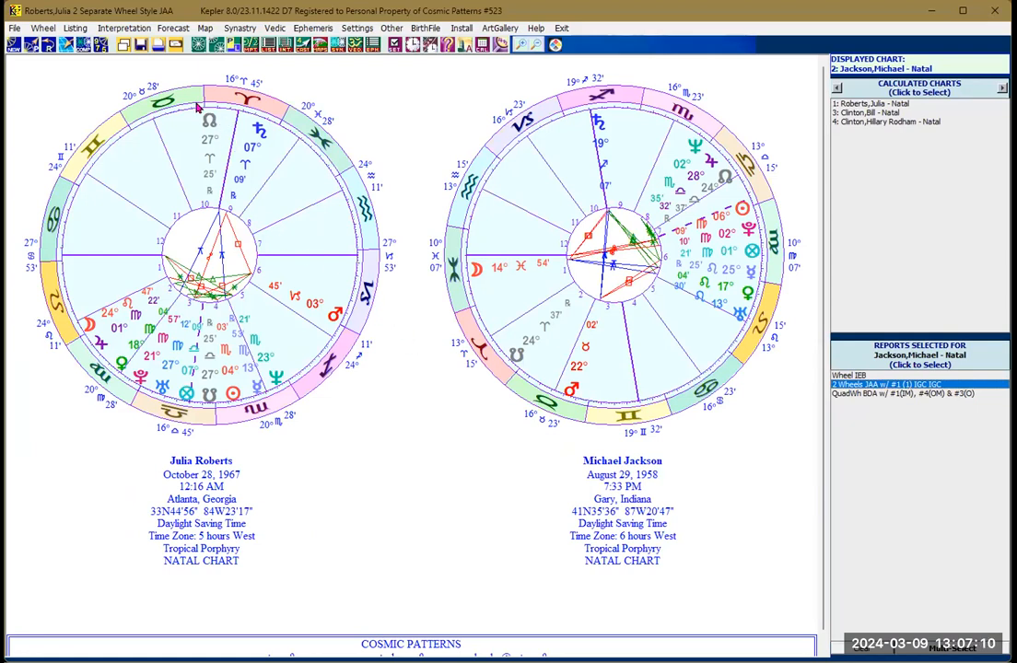
# Step: Start a Three-Wheels chart with Michael Jackson upper/left, Julia Roberts in the middle and Hillary Rodham Clinton lower/right
pyautogui.click(214, 52)
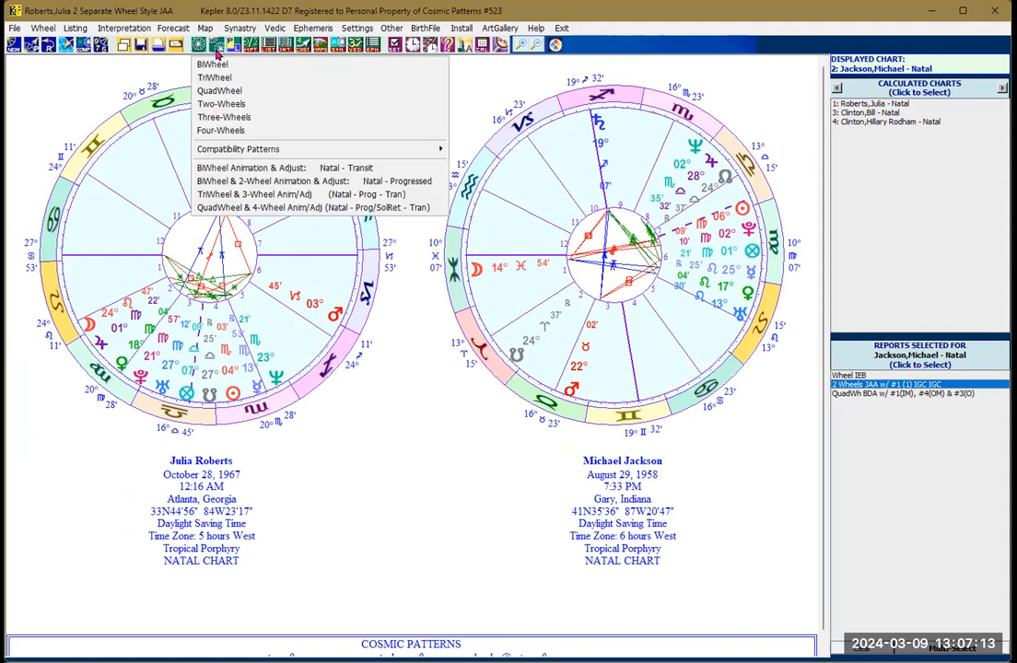
pyautogui.click(222, 117)
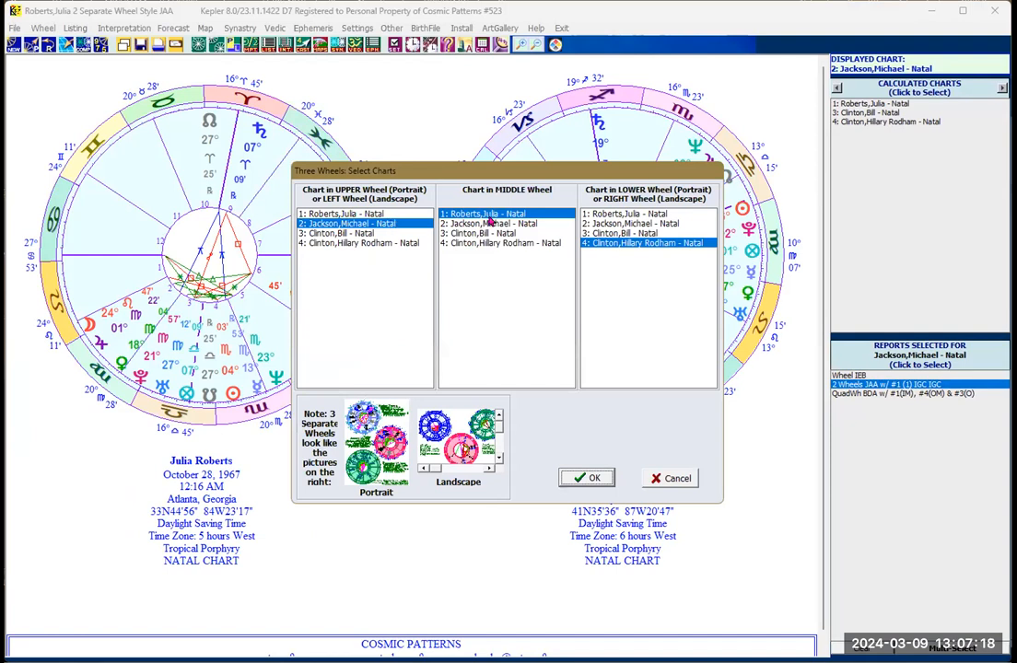
pyautogui.click(583, 480)
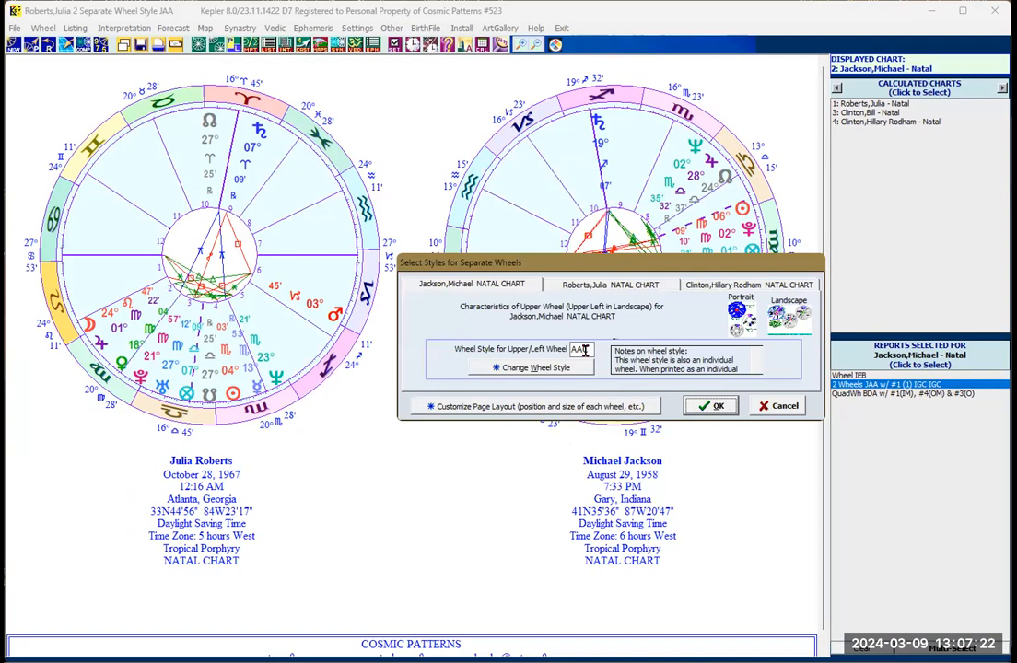
# Step: Review each of the three wheels' style settings and generate the chart with style AAC for all of them
pyautogui.doubleClick(584, 349)
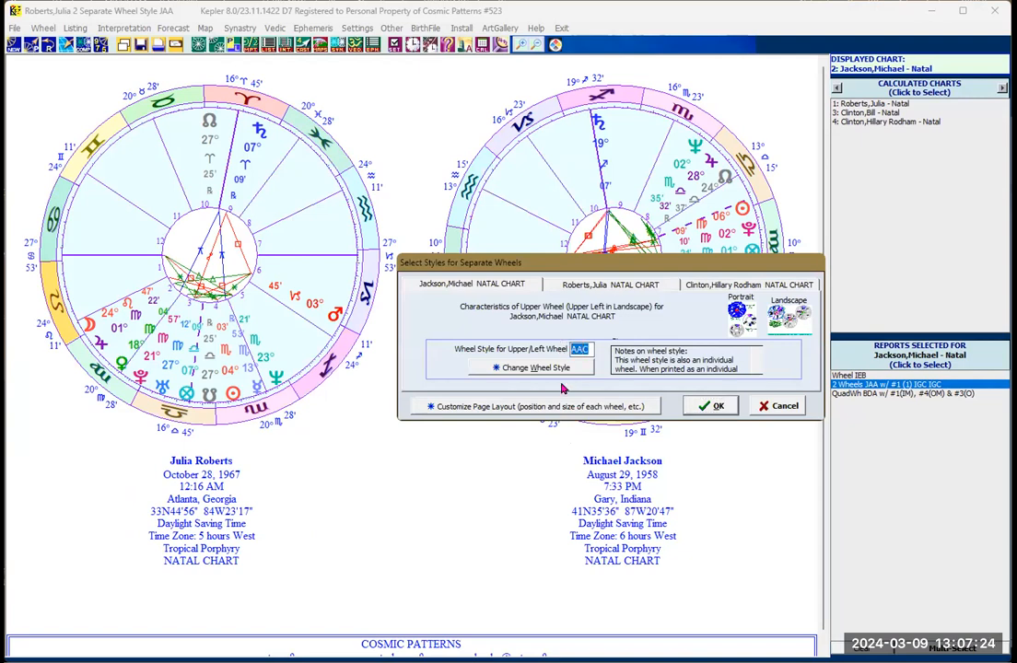
pyautogui.click(587, 350)
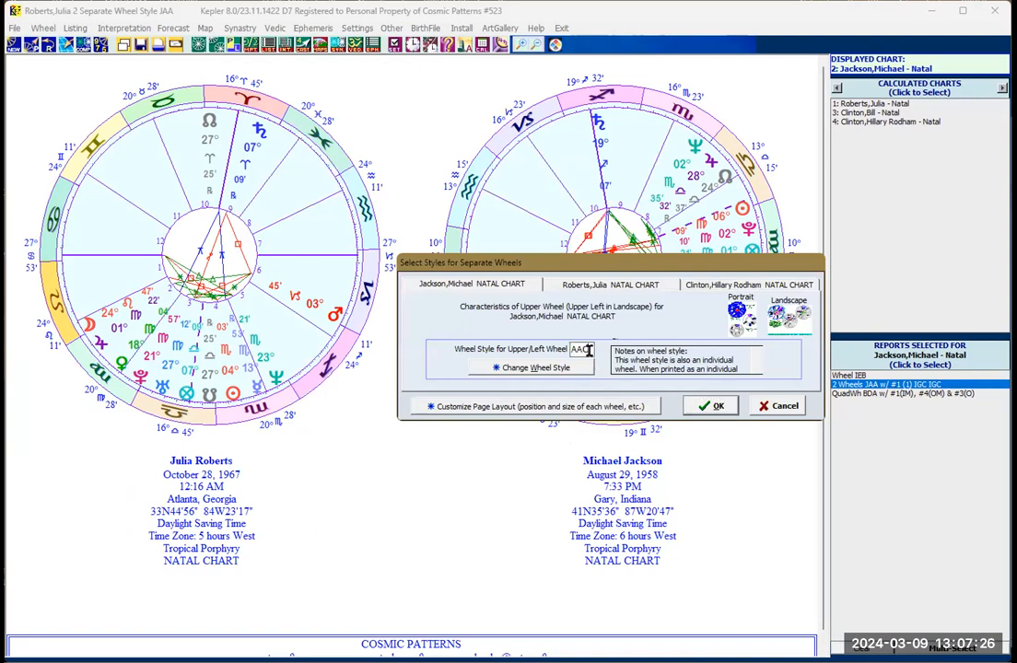
pyautogui.click(569, 283)
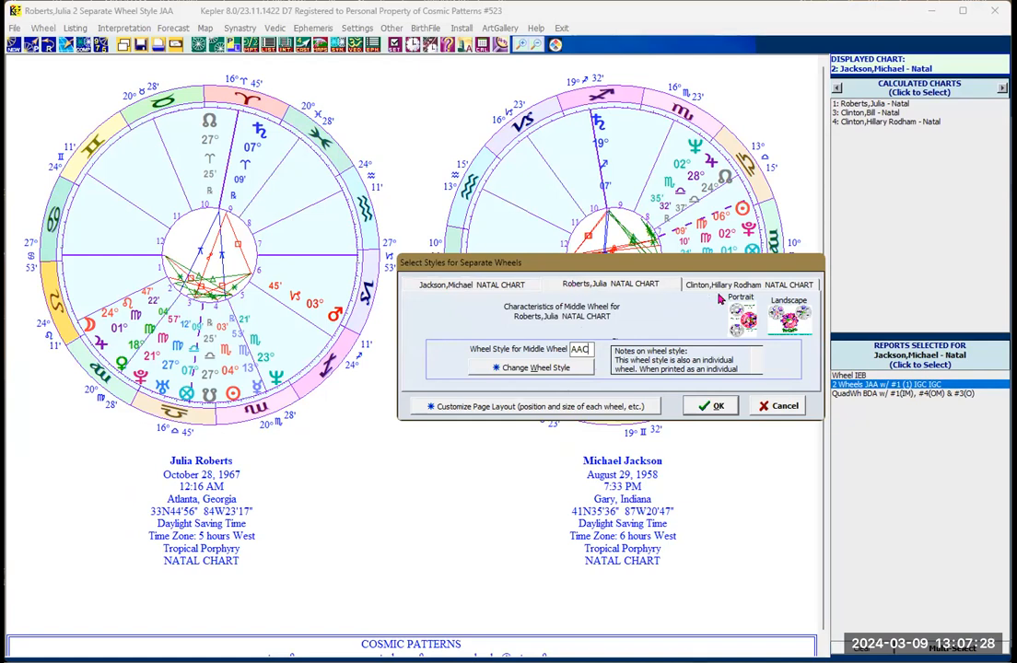
pyautogui.click(701, 285)
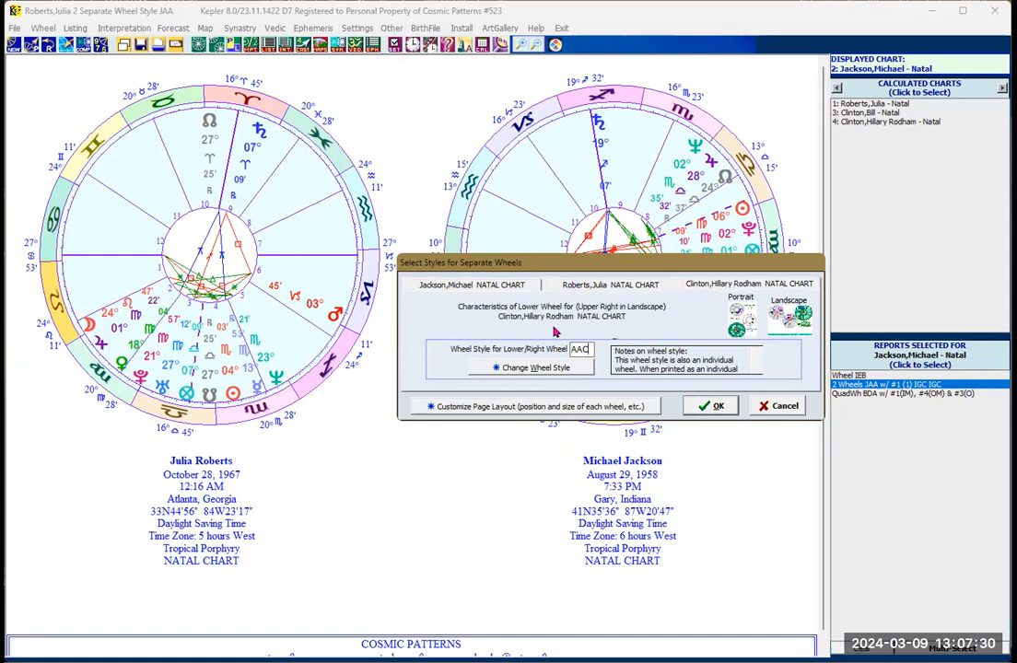
pyautogui.click(589, 284)
pyautogui.moveTo(586, 349); pyautogui.dragTo(565, 351)
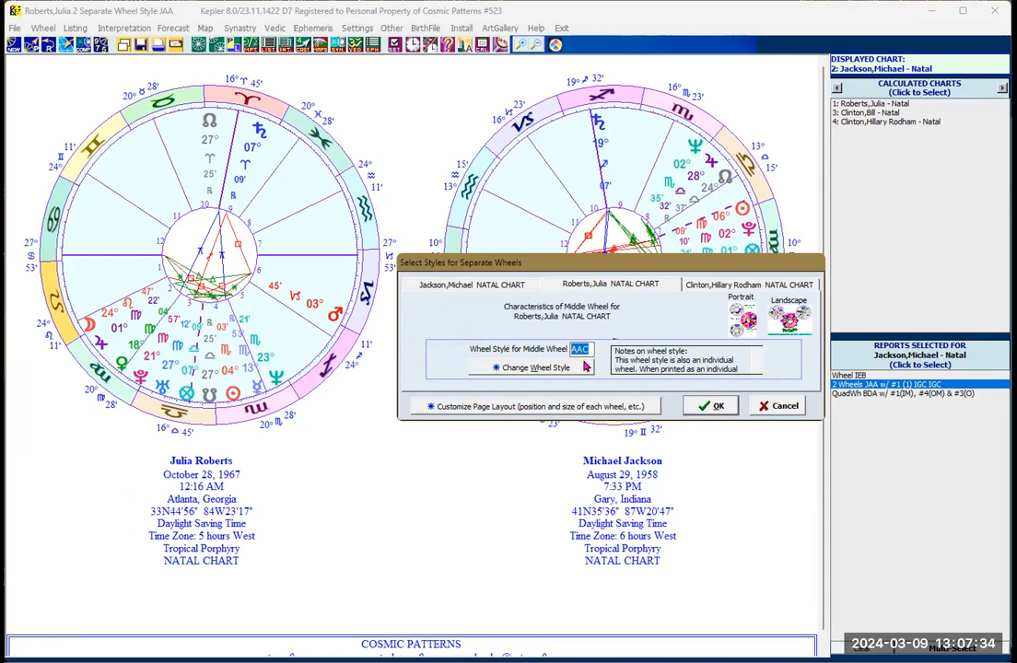
pyautogui.click(710, 406)
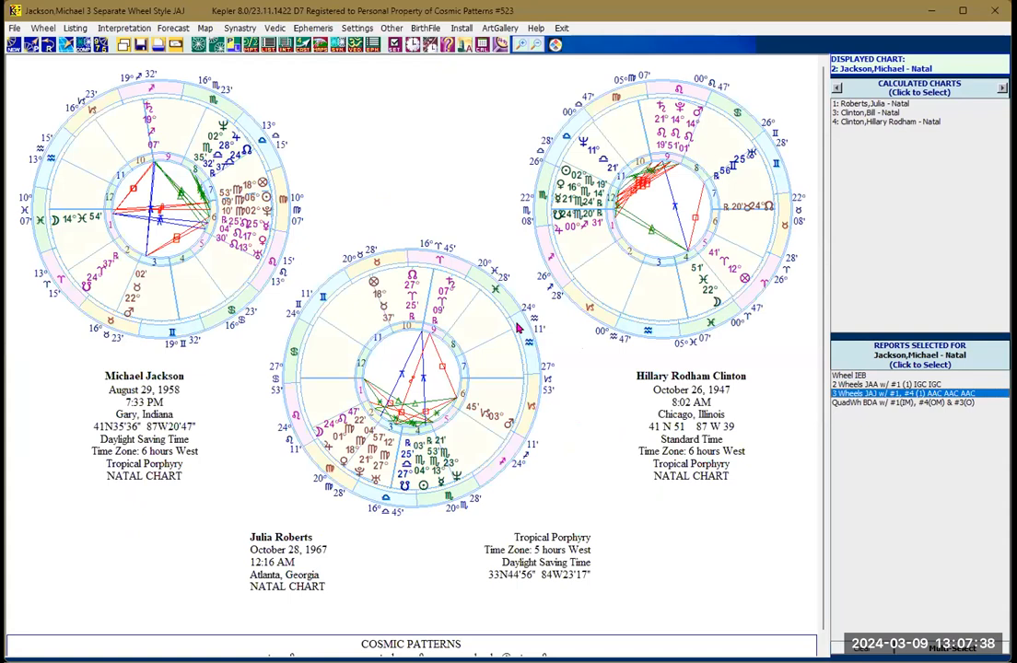
# Step: Start another Three-Wheels chart with the same chart selection and set Michael Jackson's upper/left wheel style to IGC
pyautogui.click(376, 233)
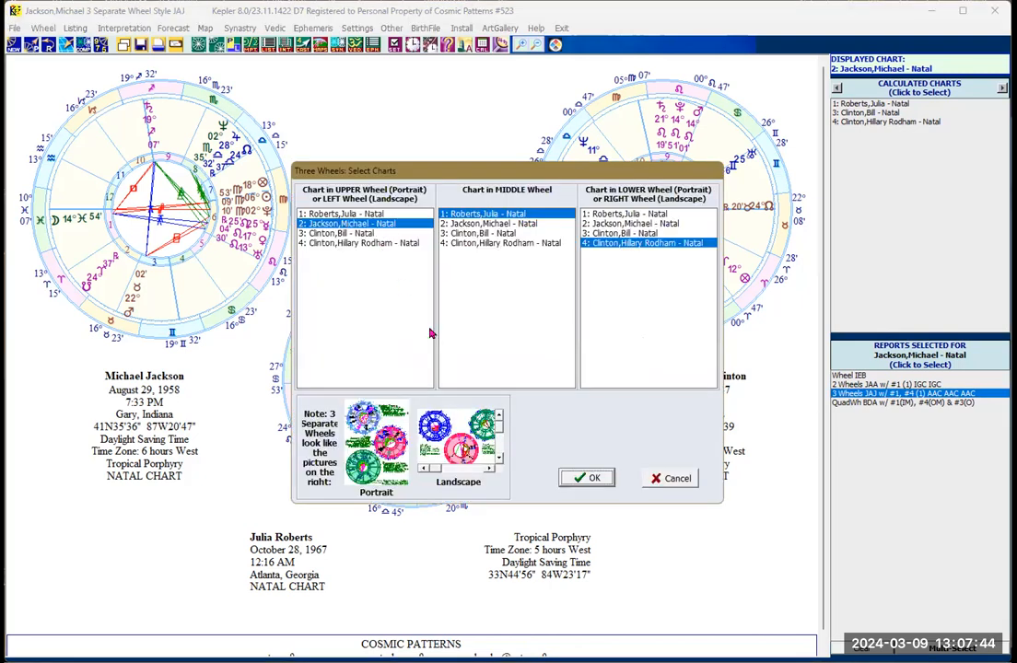
pyautogui.click(576, 480)
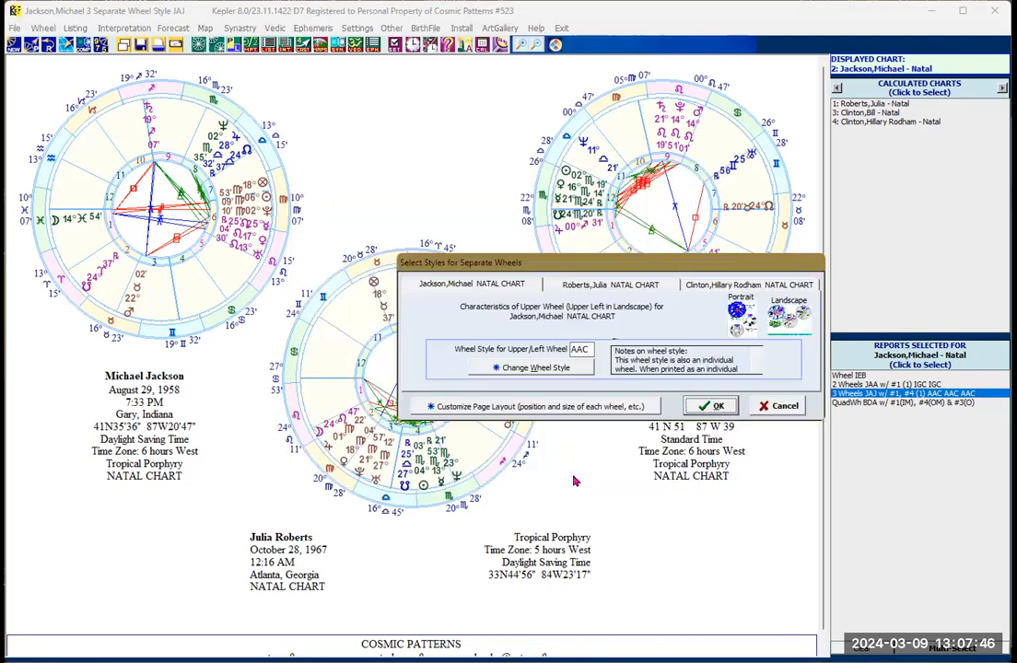
pyautogui.moveTo(588, 350); pyautogui.dragTo(548, 341)
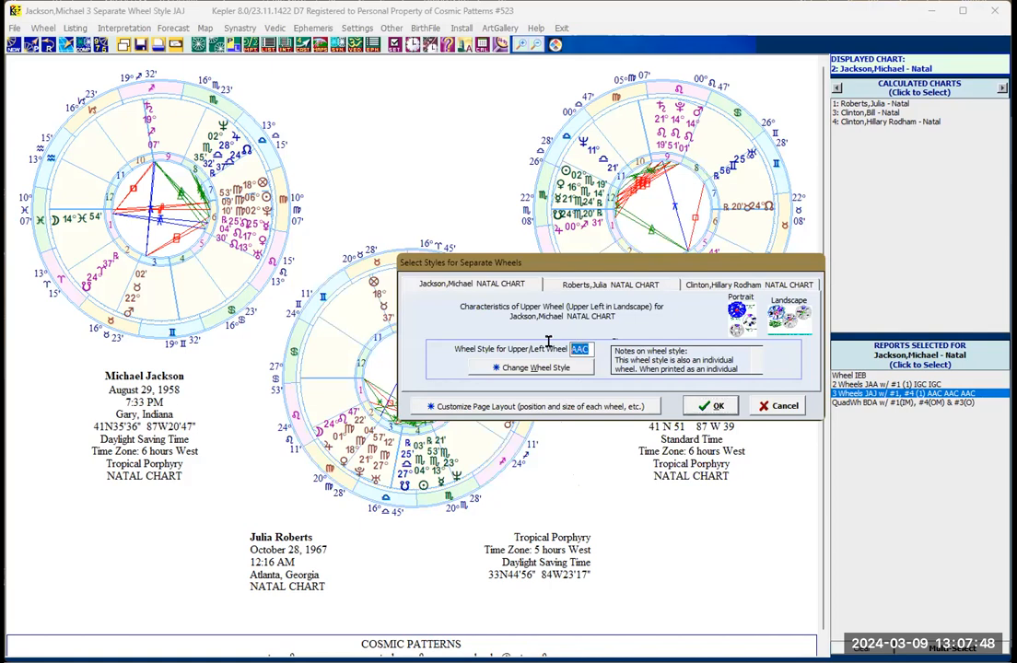
pyautogui.write('1')
# Step: Set Hillary Rodham Clinton's lower/right wheel style to HJJ, keep AAC for Julia Roberts's middle wheel, and generate the chart
pyautogui.click(698, 286)
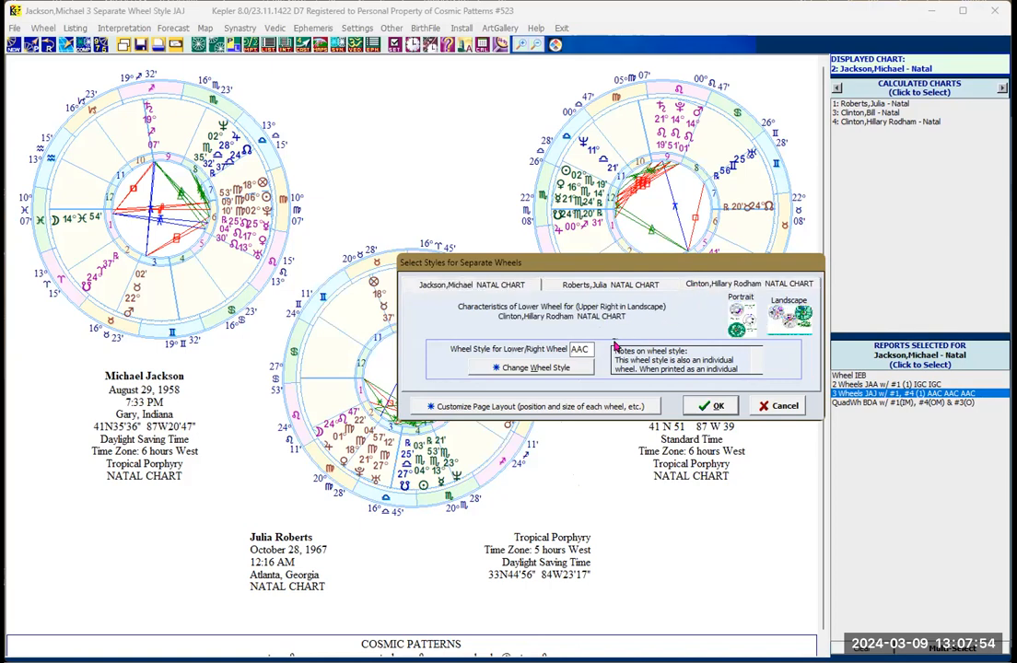
pyautogui.doubleClick(580, 348)
pyautogui.write('HJJ')
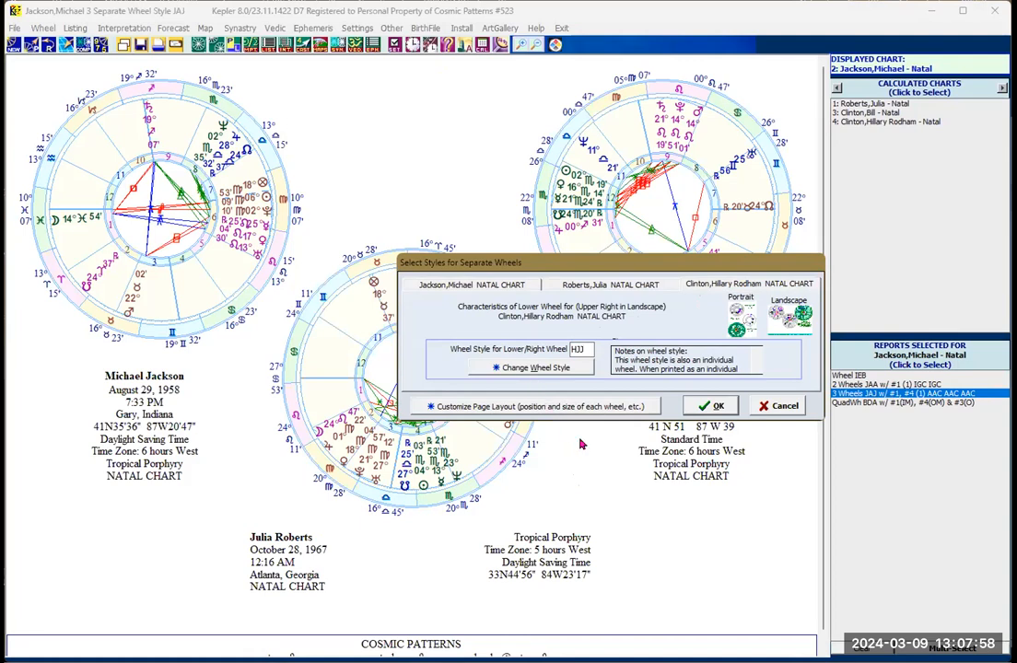
pyautogui.click(586, 287)
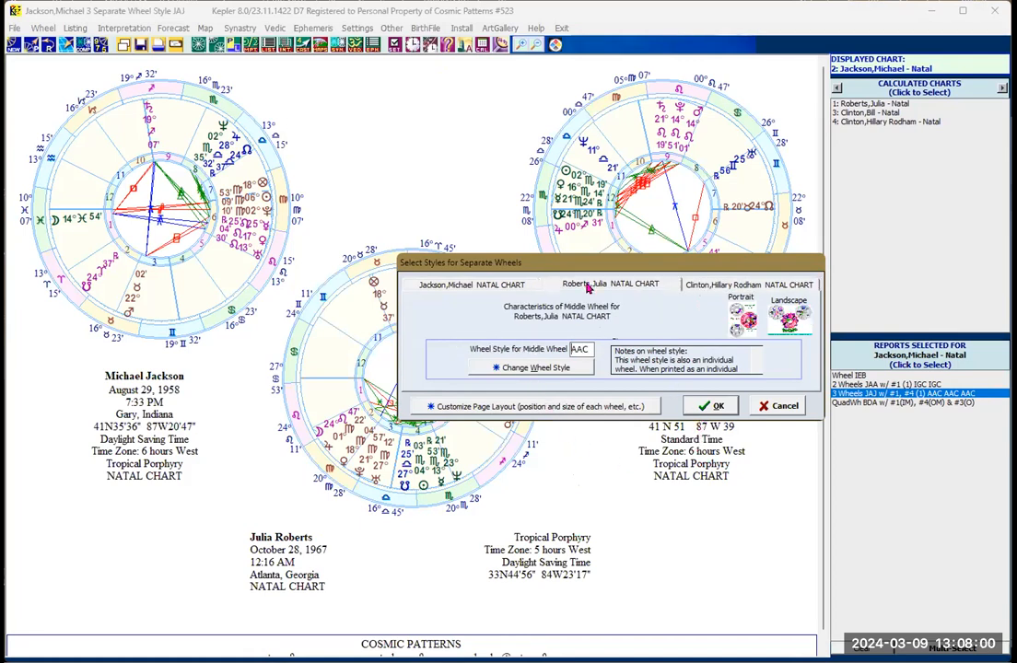
pyautogui.click(689, 405)
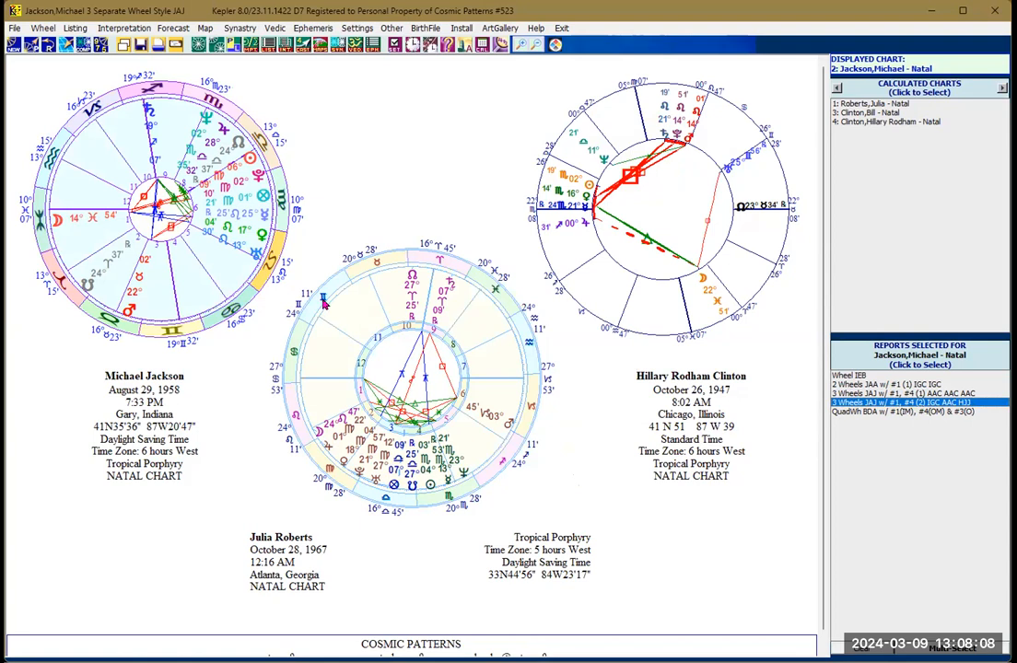
# Step: Switch the three-wheel chart to portrait orientation and look over the wheels on the page
pyautogui.click(233, 45)
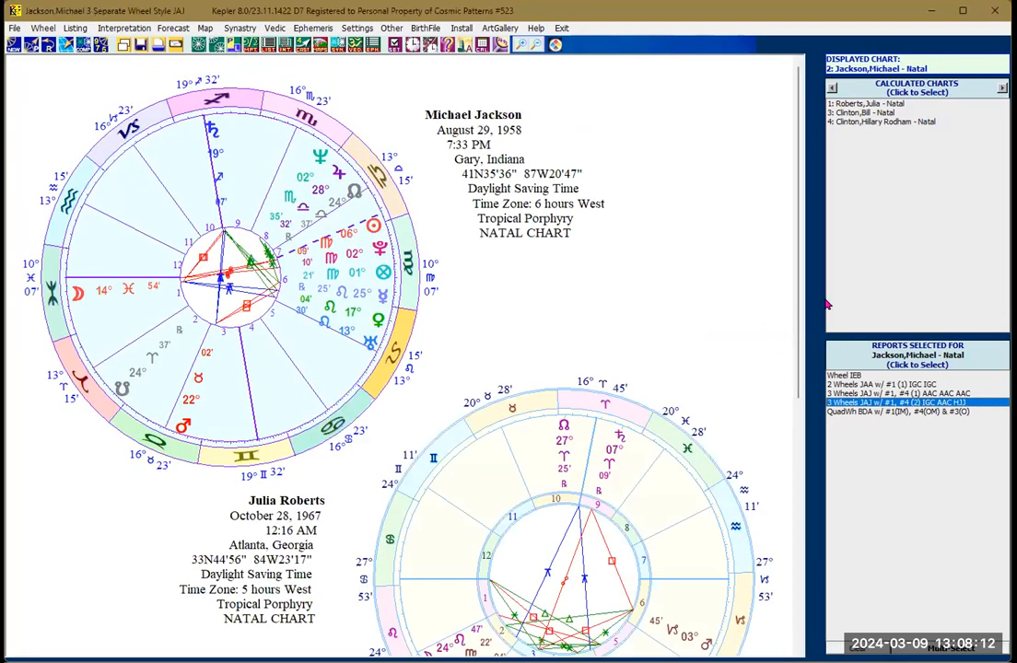
pyautogui.moveTo(797, 254)
pyautogui.mouseDown()
pyautogui.moveTo(806, 529)
pyautogui.moveTo(800, 274)
pyautogui.mouseUp()
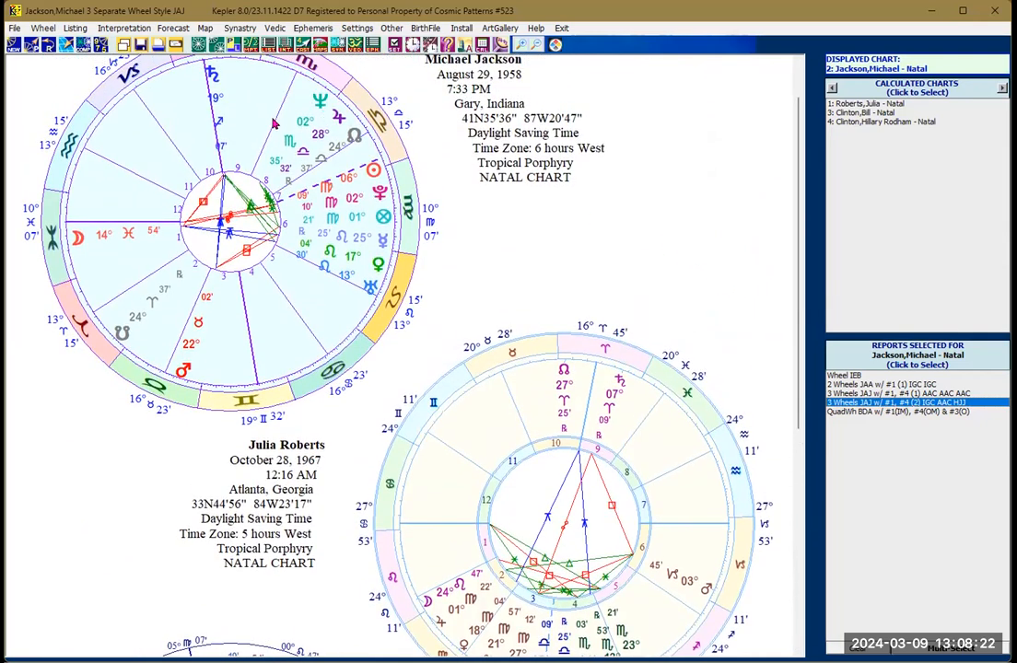
# Step: Start a Four-Wheels chart with Michael Jackson upper-left, Julia Roberts upper-right, Hillary Rodham Clinton lower-left and Bill Clinton lower-right
pyautogui.click(217, 45)
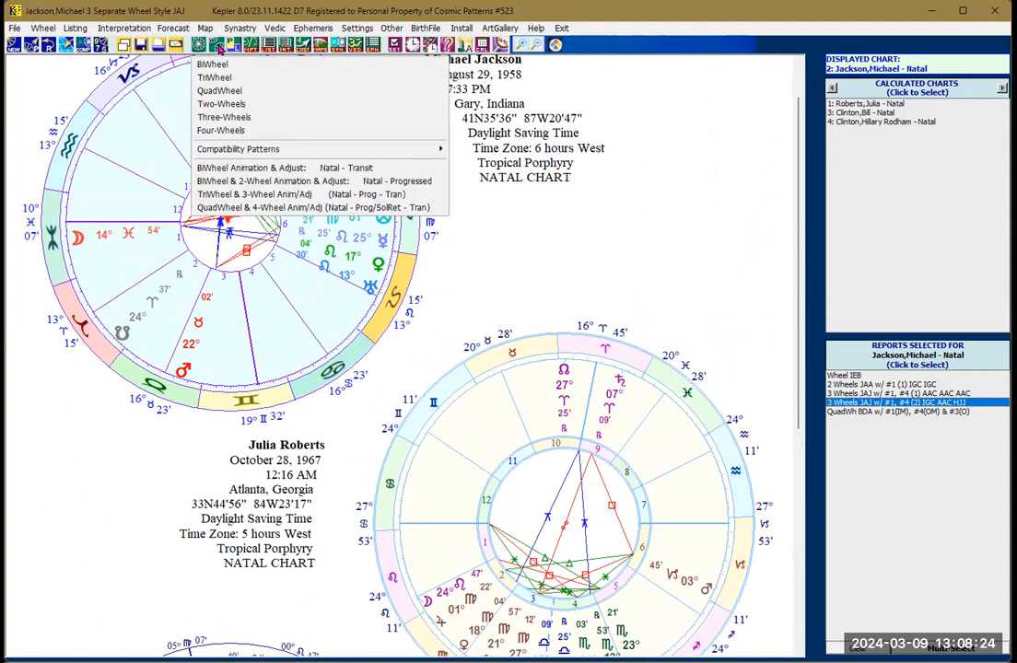
pyautogui.click(230, 134)
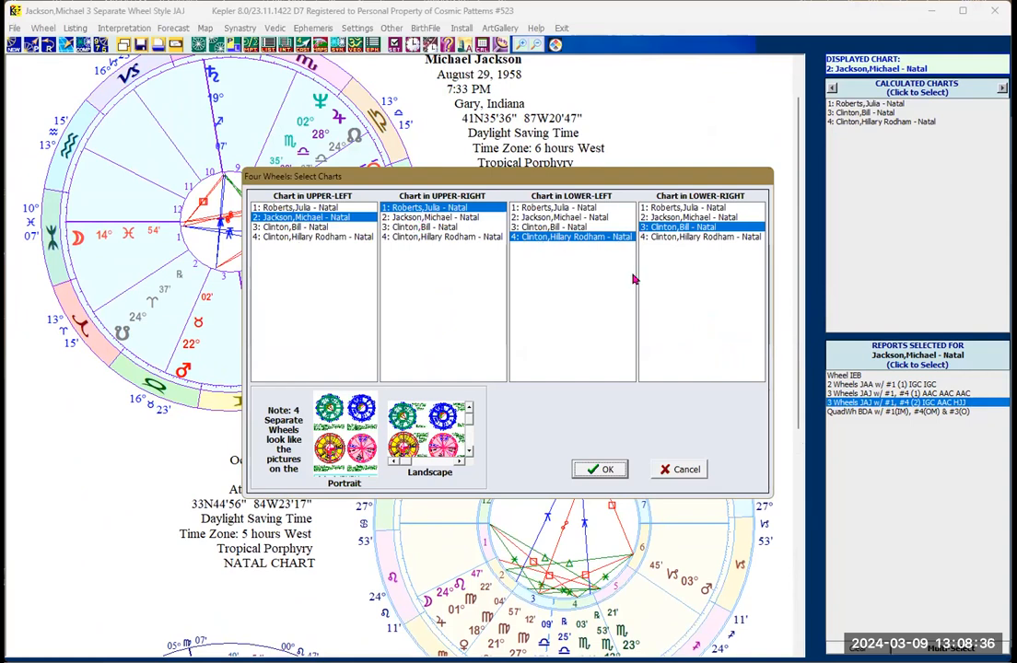
pyautogui.click(601, 471)
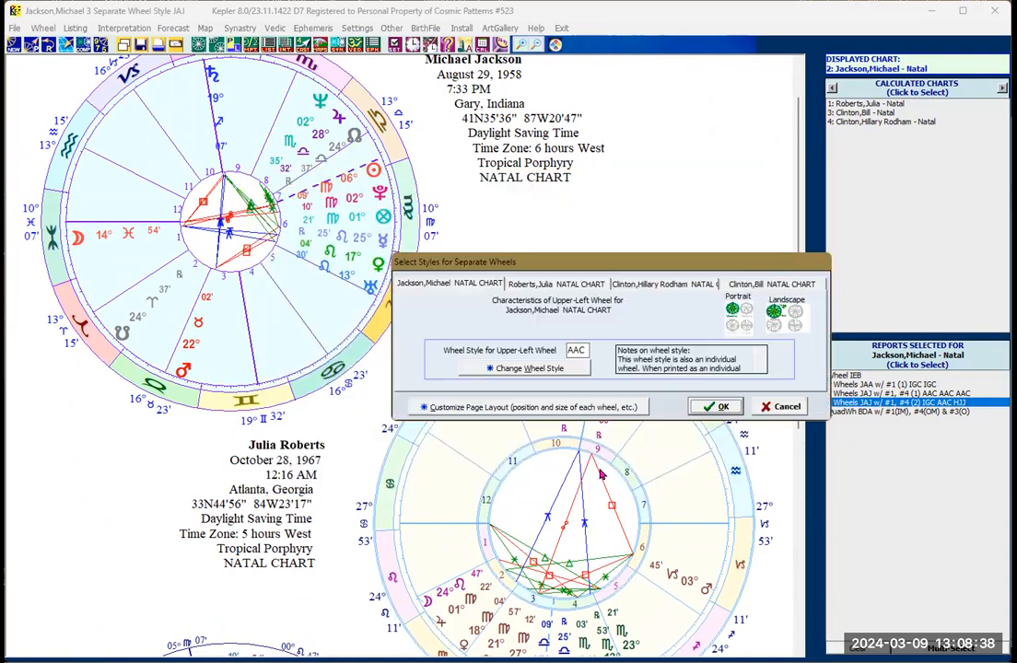
# Step: Set the wheel style to IGC for Michael Jackson's upper-left wheel and Julia Roberts's upper-right wheel
pyautogui.moveTo(581, 349); pyautogui.dragTo(565, 346)
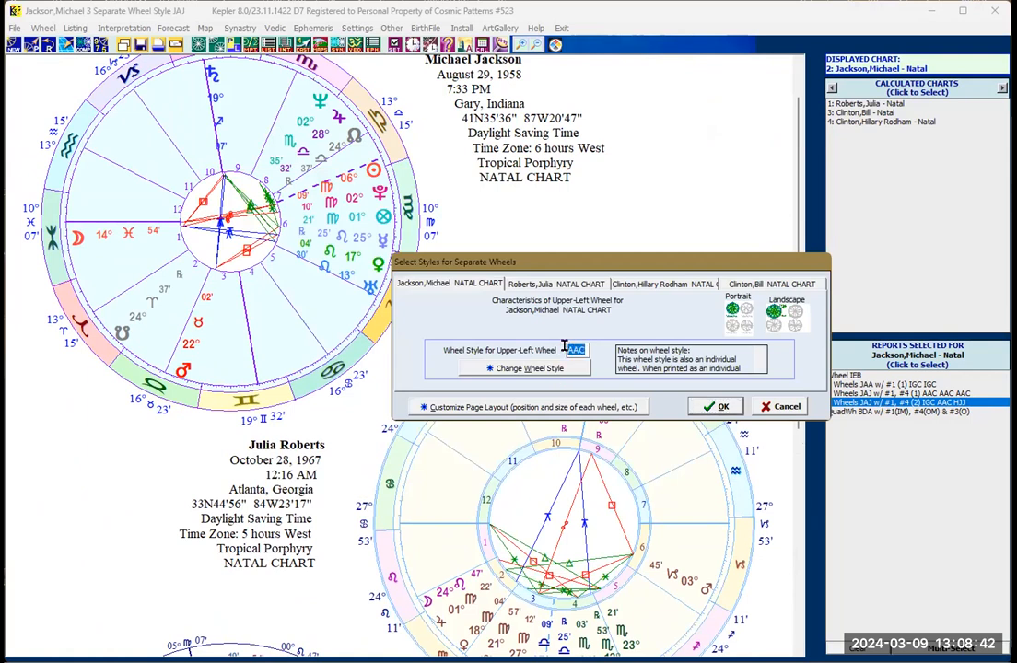
pyautogui.write('I')
pyautogui.click(525, 289)
pyautogui.moveTo(582, 351); pyautogui.dragTo(537, 355)
pyautogui.write('IGC')
# Step: Set style IGC for Hillary Rodham Clinton's lower-left and Bill Clinton's lower-right wheels and generate the four-wheel chart
pyautogui.click(641, 287)
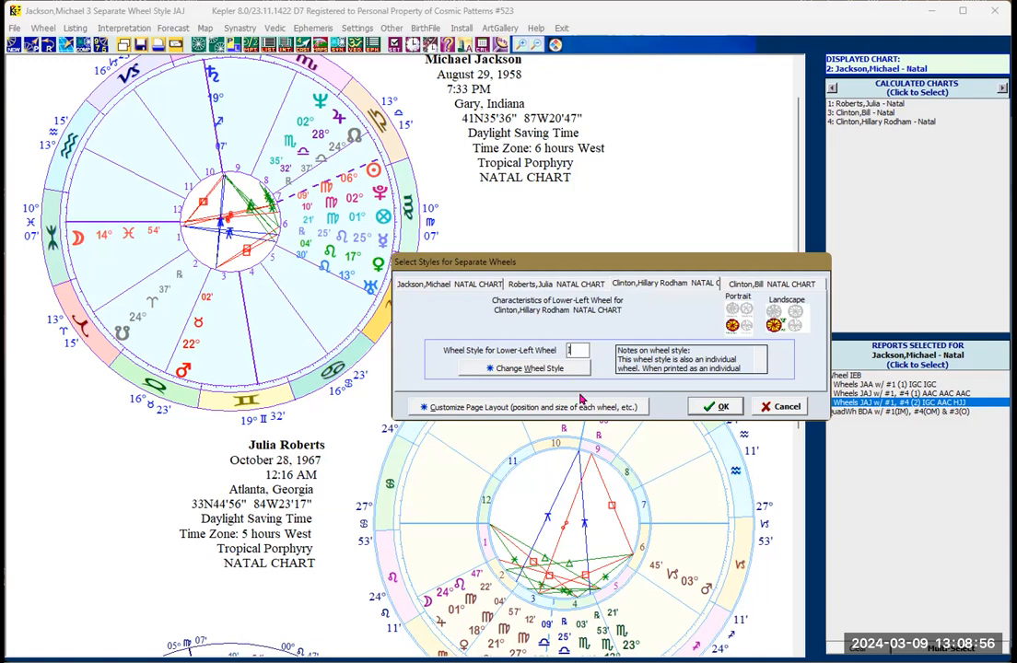
pyautogui.write('IGC')
pyautogui.click(744, 285)
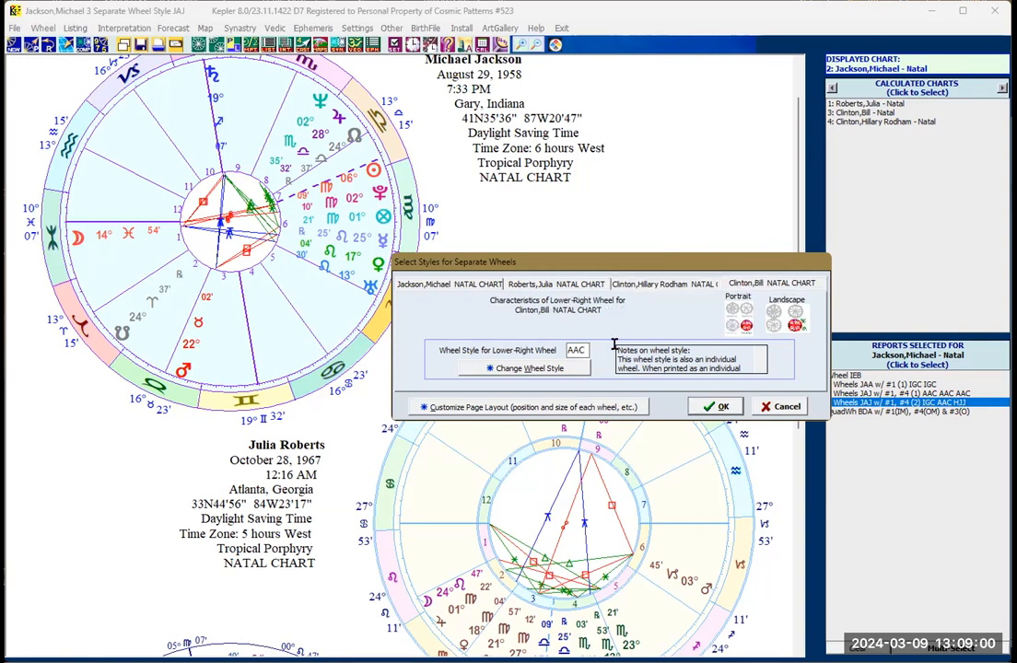
pyautogui.moveTo(586, 350); pyautogui.dragTo(500, 338)
pyautogui.write('1')
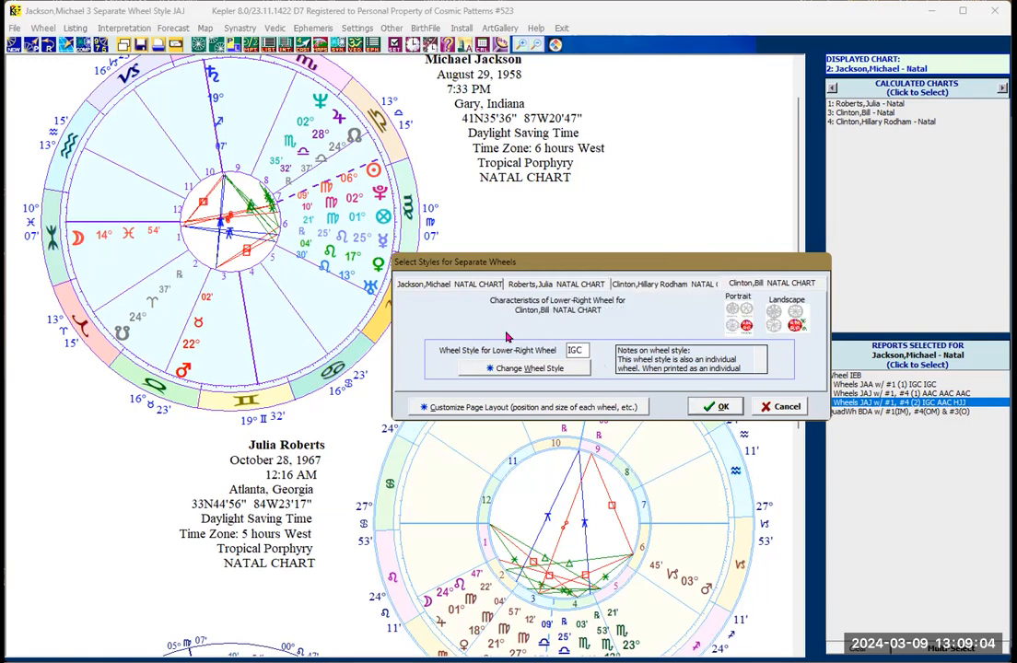
pyautogui.click(719, 411)
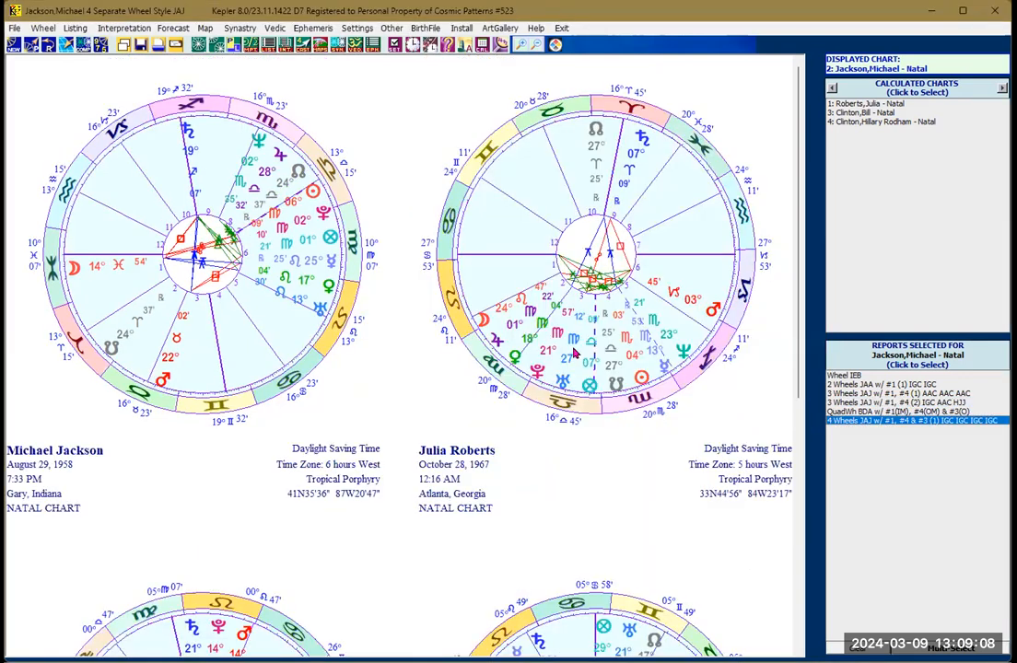
# Step: Compare the four-wheel chart's page layout in landscape and portrait orientation
pyautogui.moveTo(800, 275); pyautogui.dragTo(818, 249)
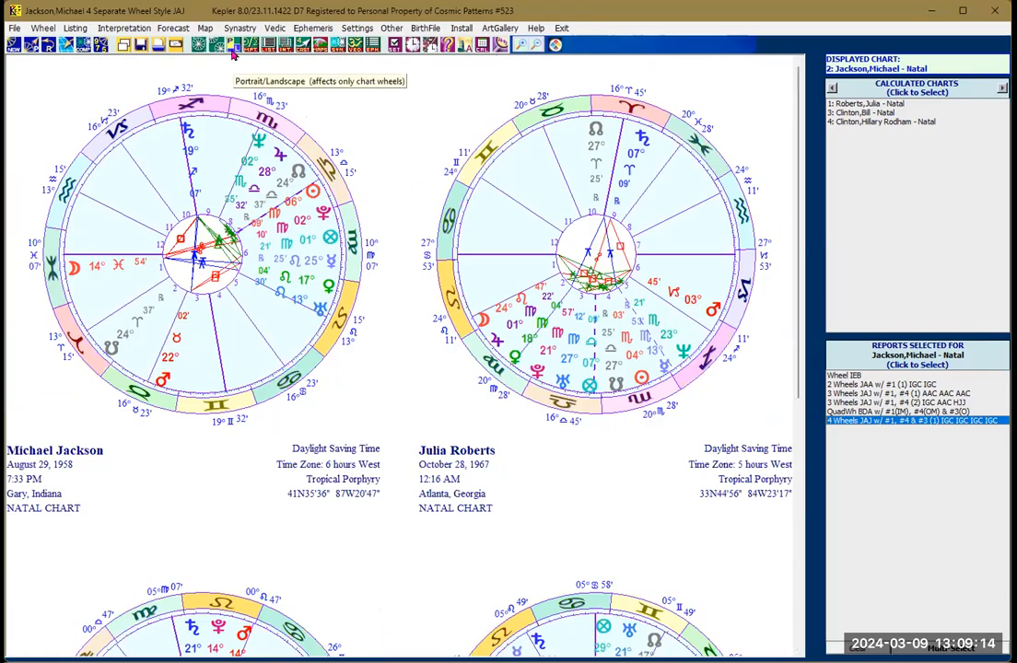
pyautogui.click(200, 45)
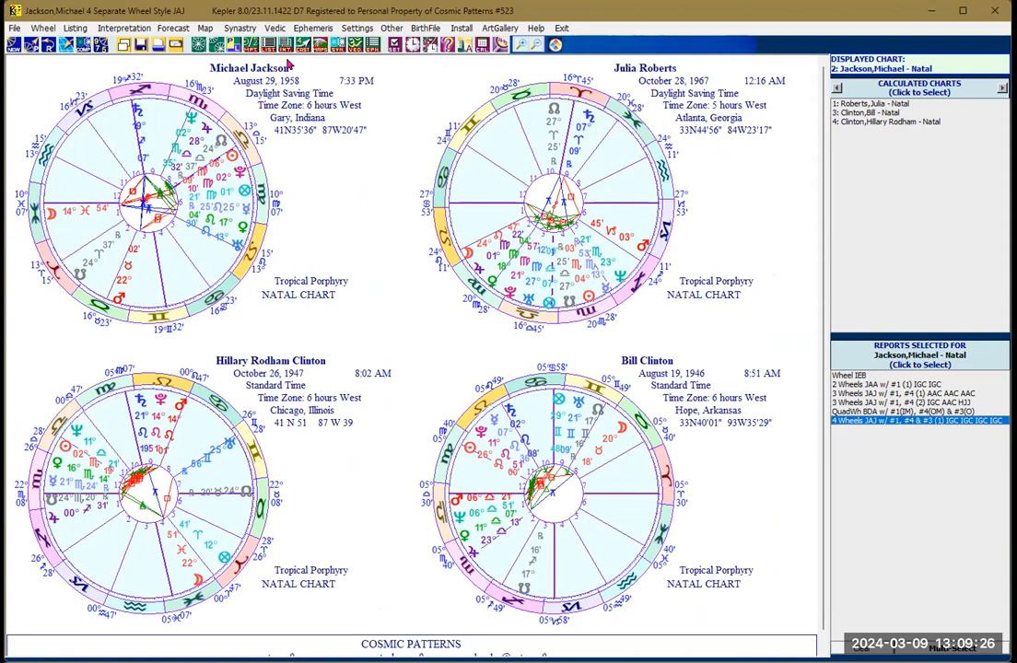
pyautogui.click(232, 50)
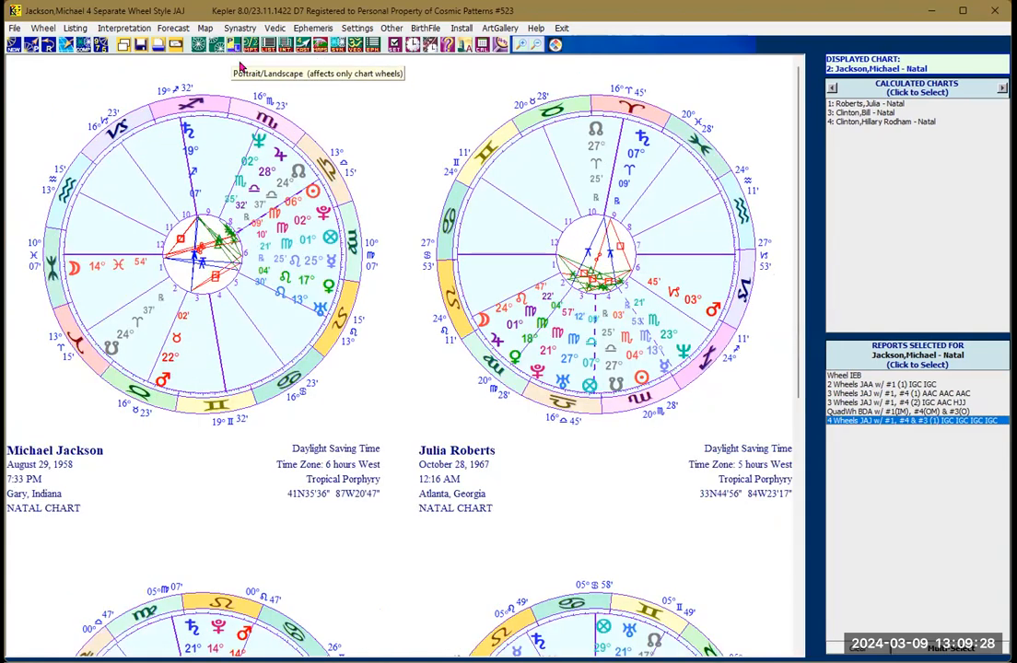
pyautogui.moveTo(797, 209)
pyautogui.mouseDown()
pyautogui.moveTo(795, 411)
pyautogui.moveTo(798, 201)
pyautogui.mouseUp()
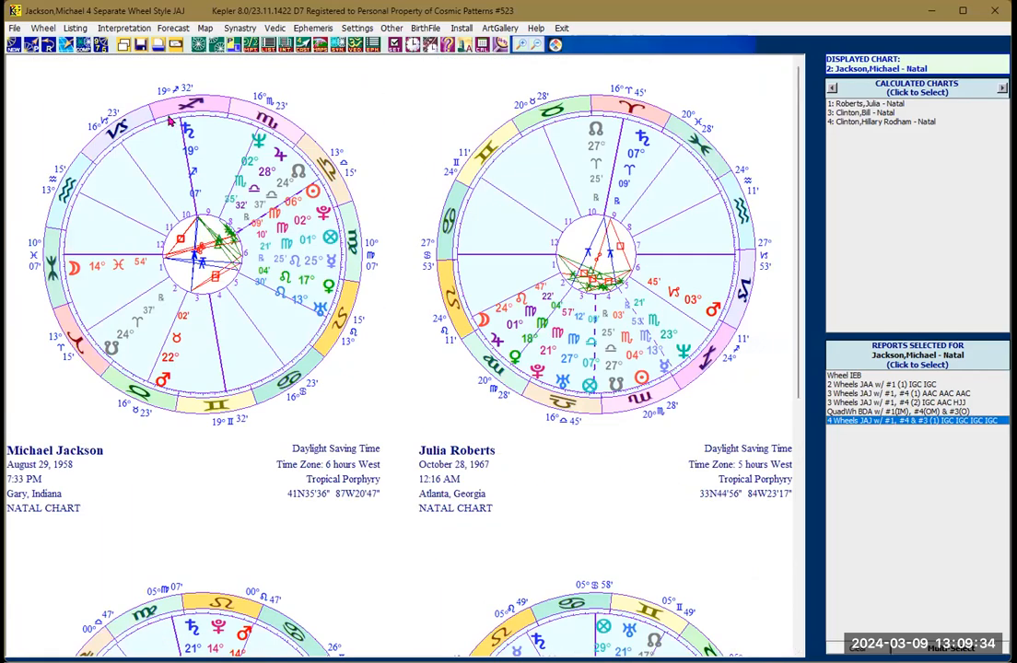
# Step: Open the Natal - Transit BiWheel animation for Michael Jackson and start it with the time synced to the computer clock
pyautogui.click(215, 50)
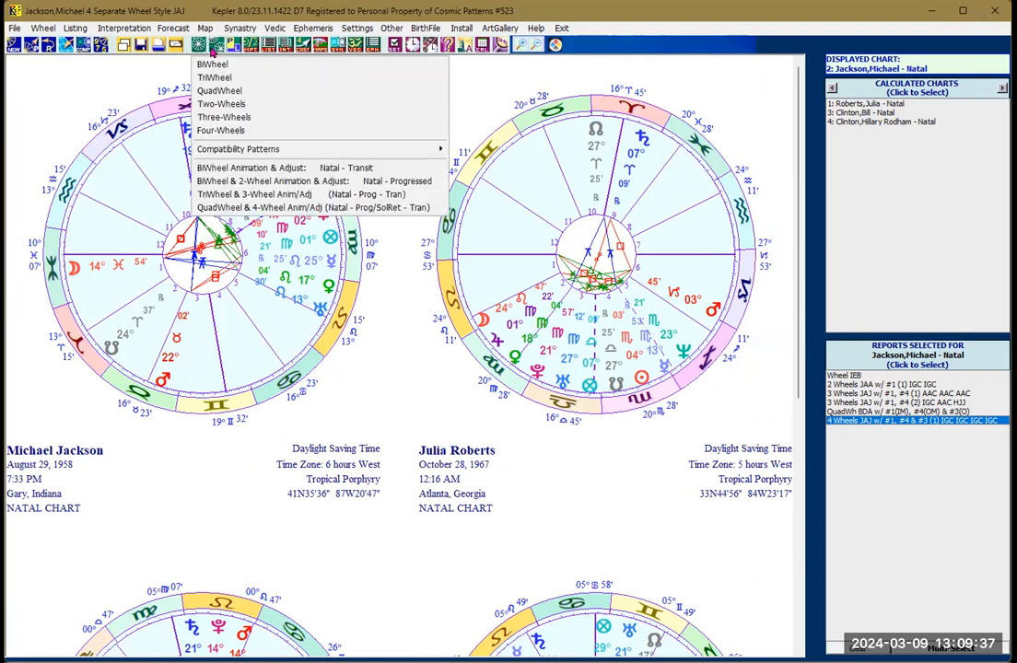
pyautogui.click(249, 170)
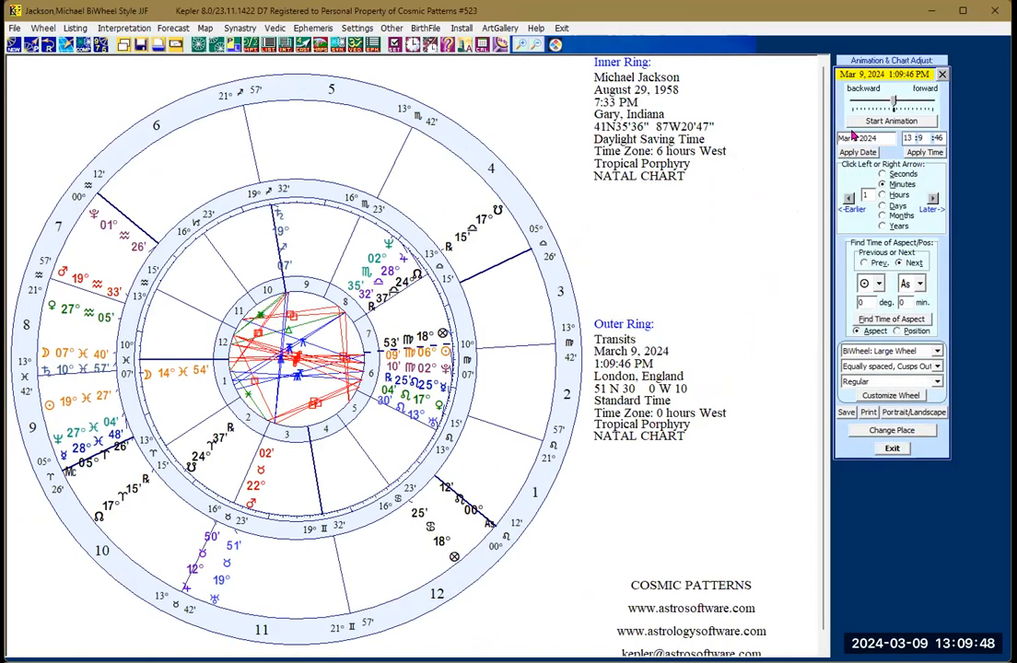
pyautogui.click(859, 123)
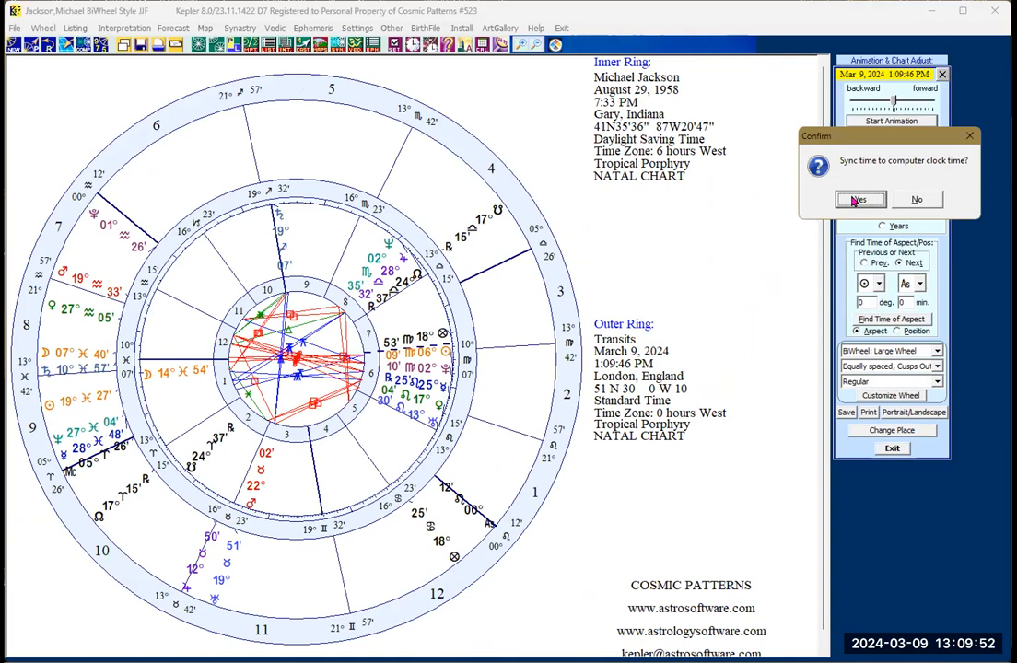
pyautogui.click(857, 204)
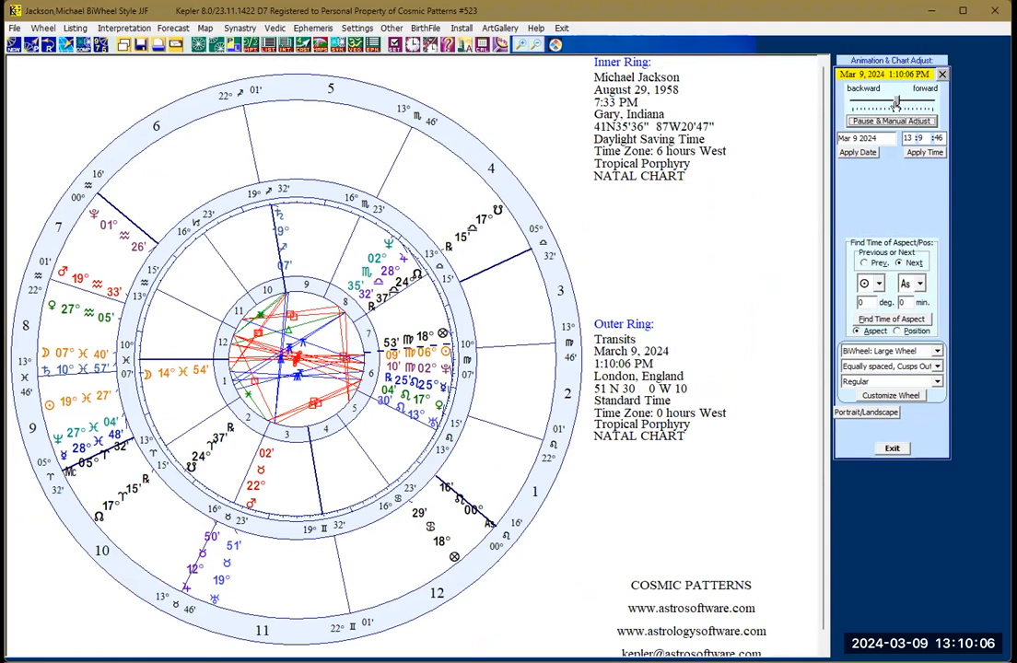
# Step: Run the transit animation faster forward, reverse it to run backward, and exit the animation
pyautogui.moveTo(897, 104); pyautogui.dragTo(905, 108)
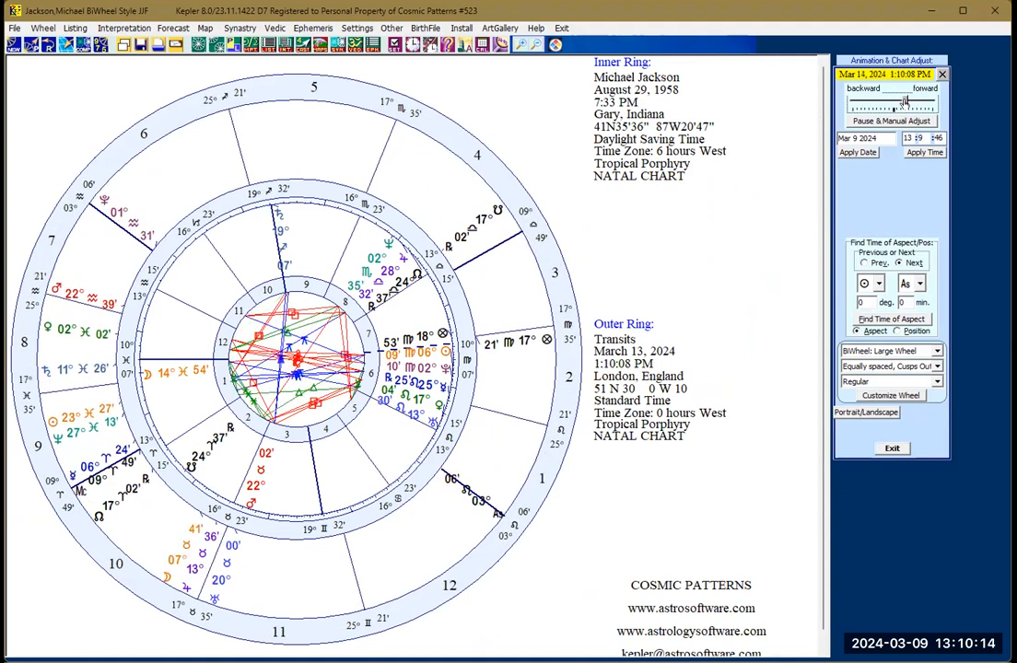
pyautogui.moveTo(905, 101); pyautogui.dragTo(882, 101)
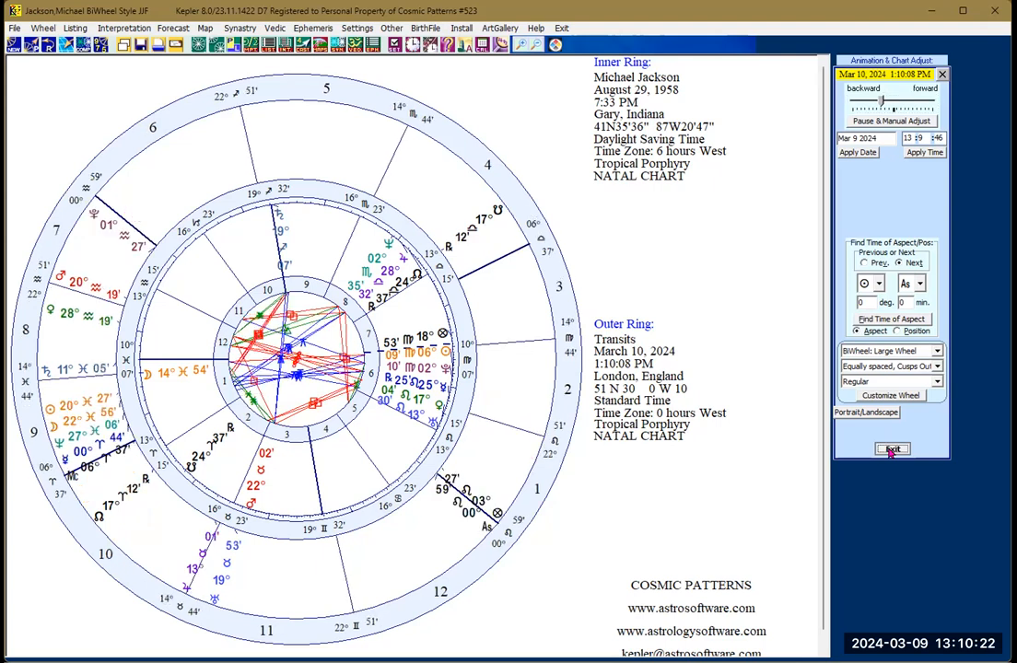
pyautogui.click(890, 450)
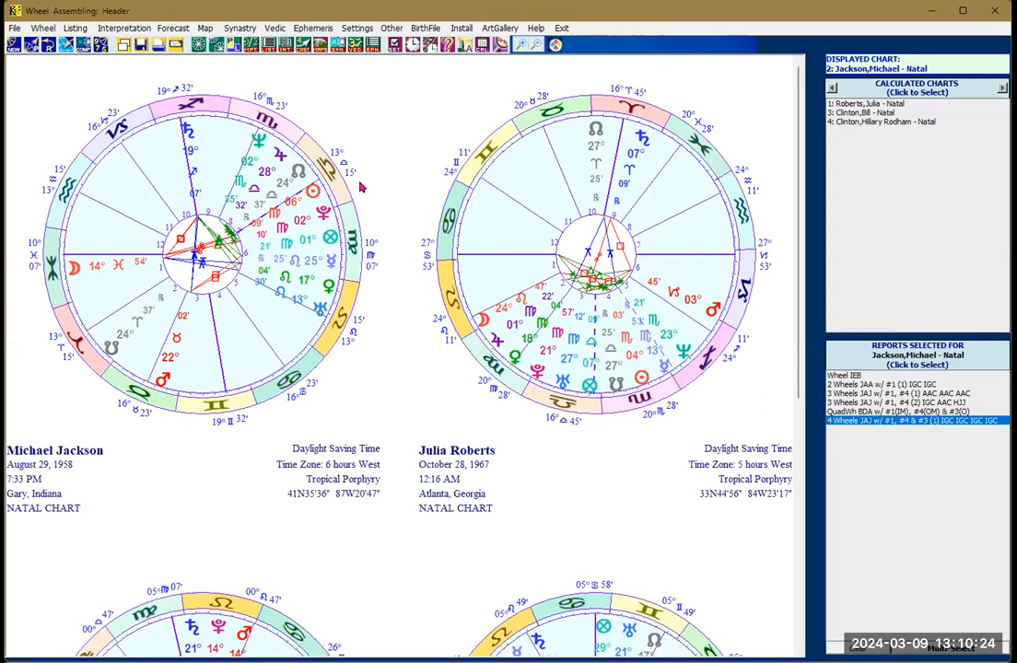
# Step: Open the Natal - Progressed BiWheel & 2-Wheel animation, run it forward at a faster speed, and exit it
pyautogui.click(218, 48)
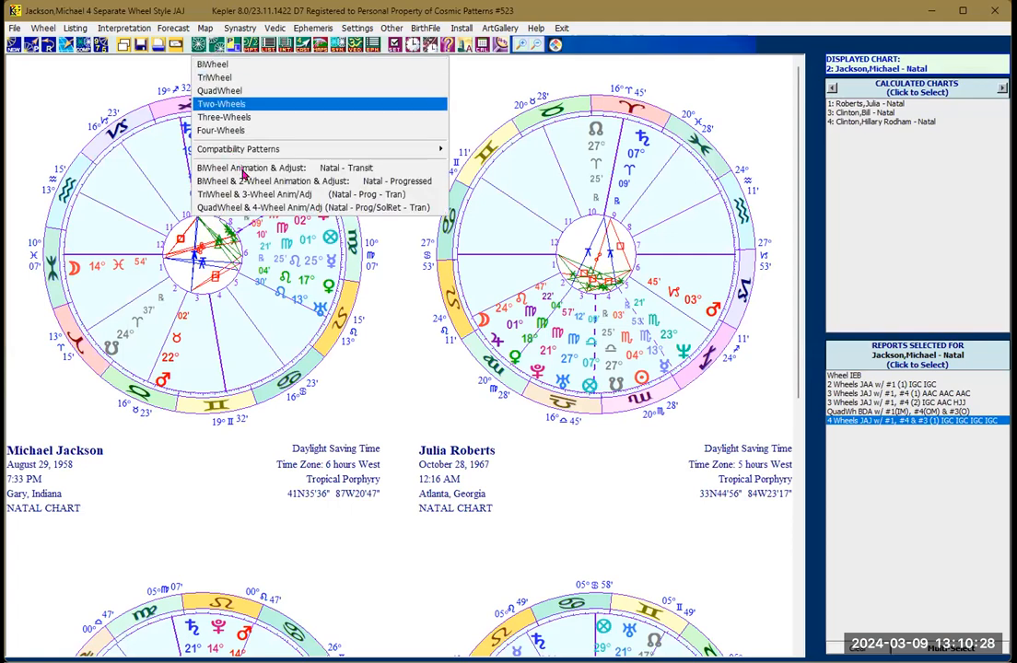
pyautogui.click(312, 187)
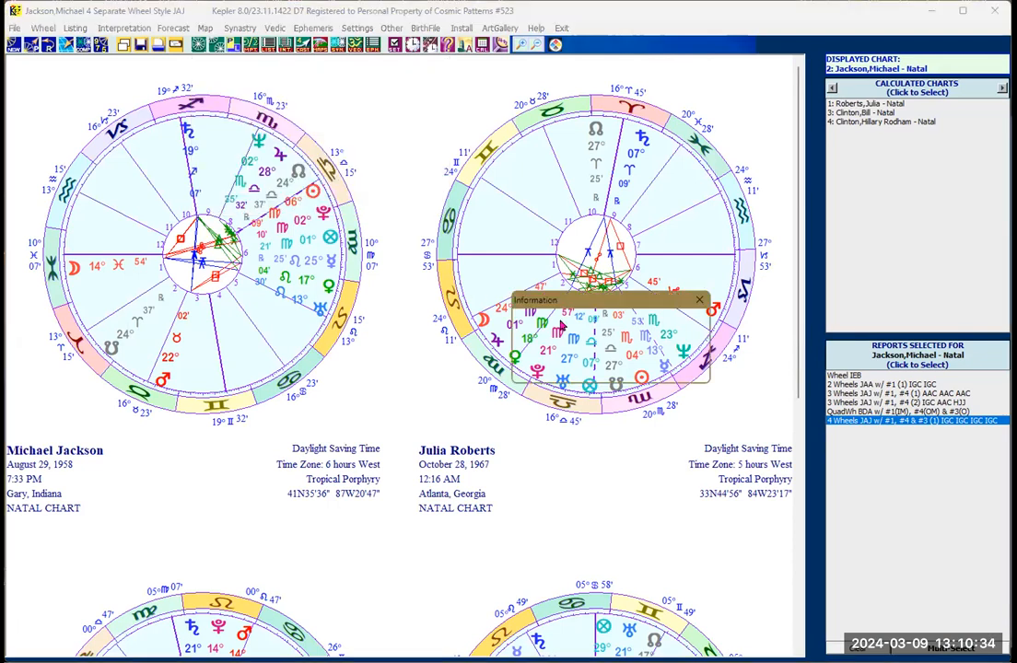
pyautogui.click(611, 364)
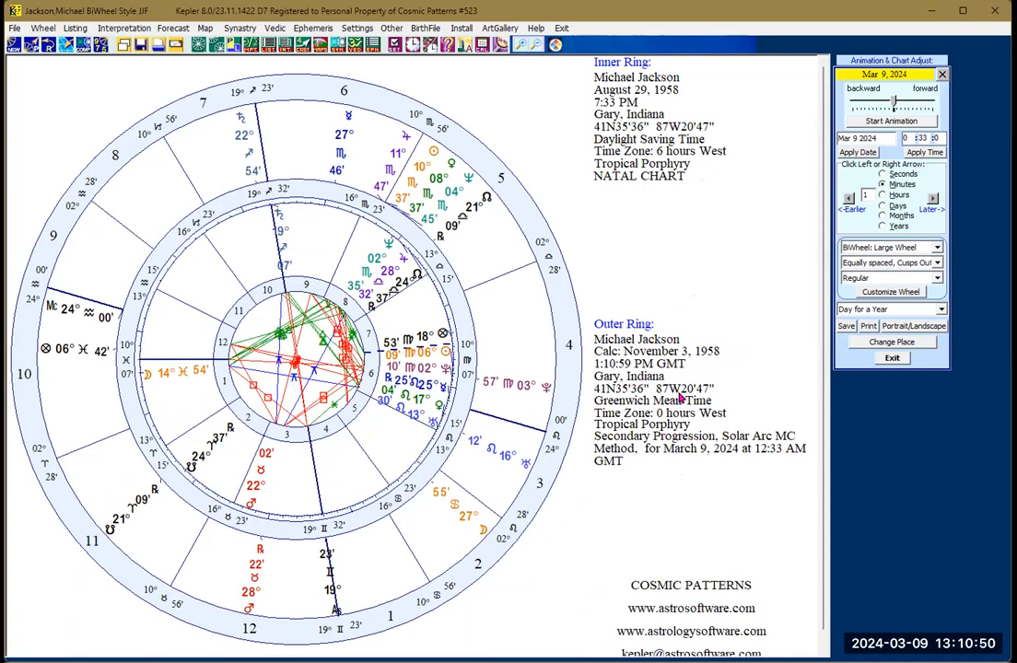
pyautogui.click(891, 121)
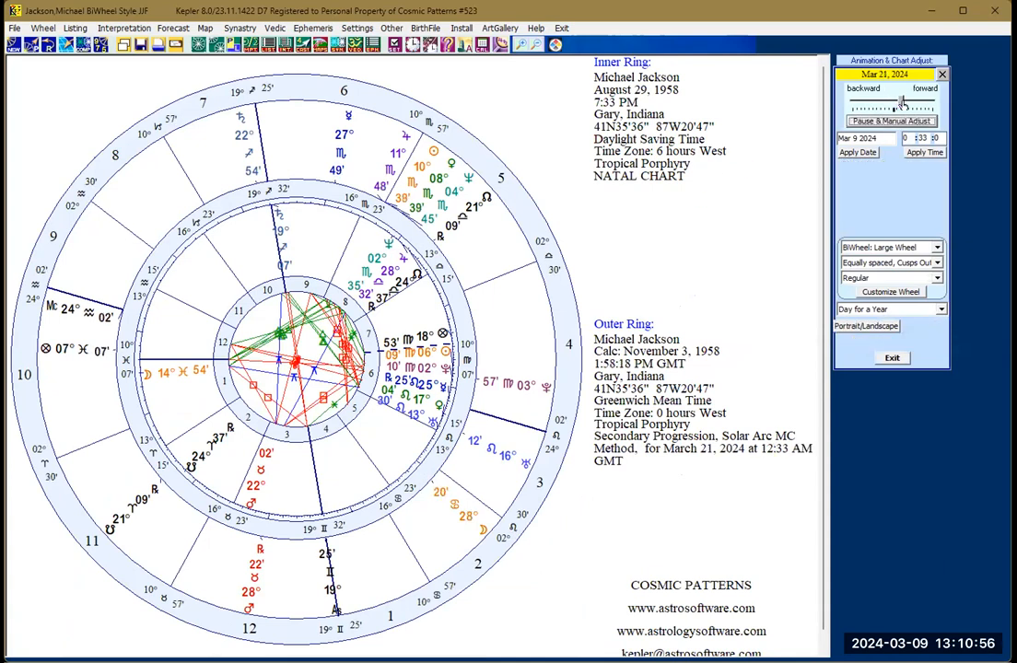
pyautogui.moveTo(901, 102); pyautogui.dragTo(909, 102)
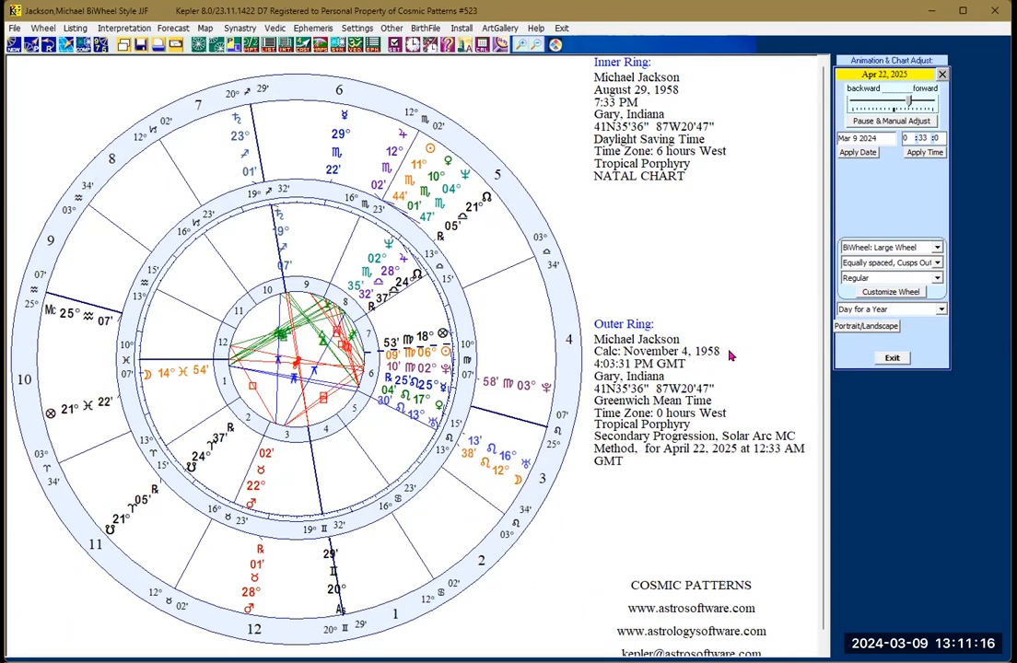
pyautogui.click(891, 359)
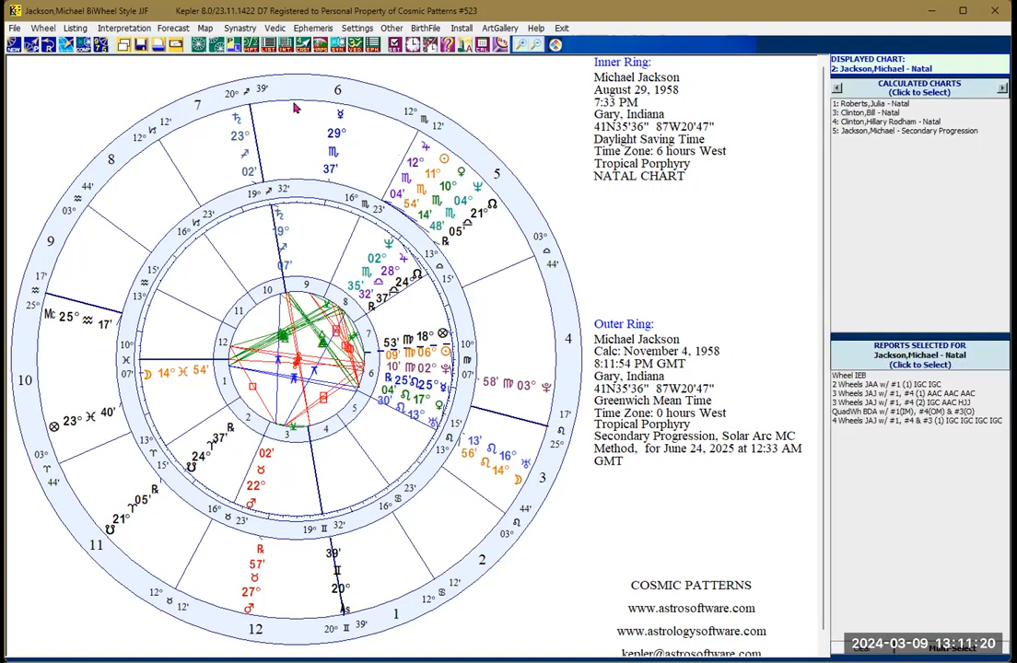
# Step: Show Michael Jackson's Wheel IEB in landscape orientation, view the two-wheel and both three-wheel reports, and return to Wheel IEB
pyautogui.click(217, 44)
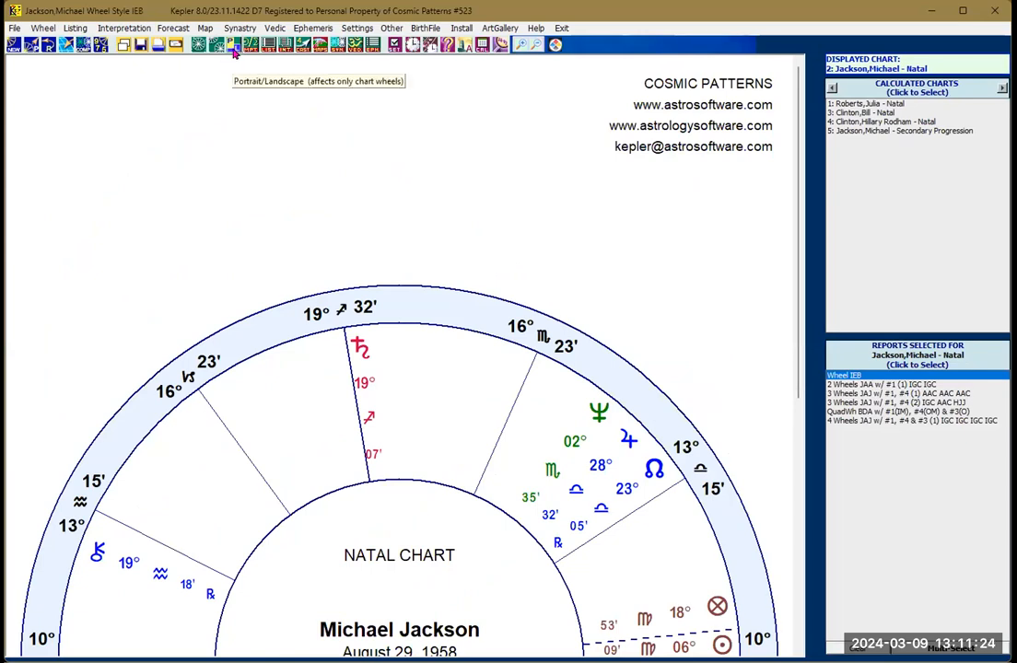
pyautogui.click(234, 51)
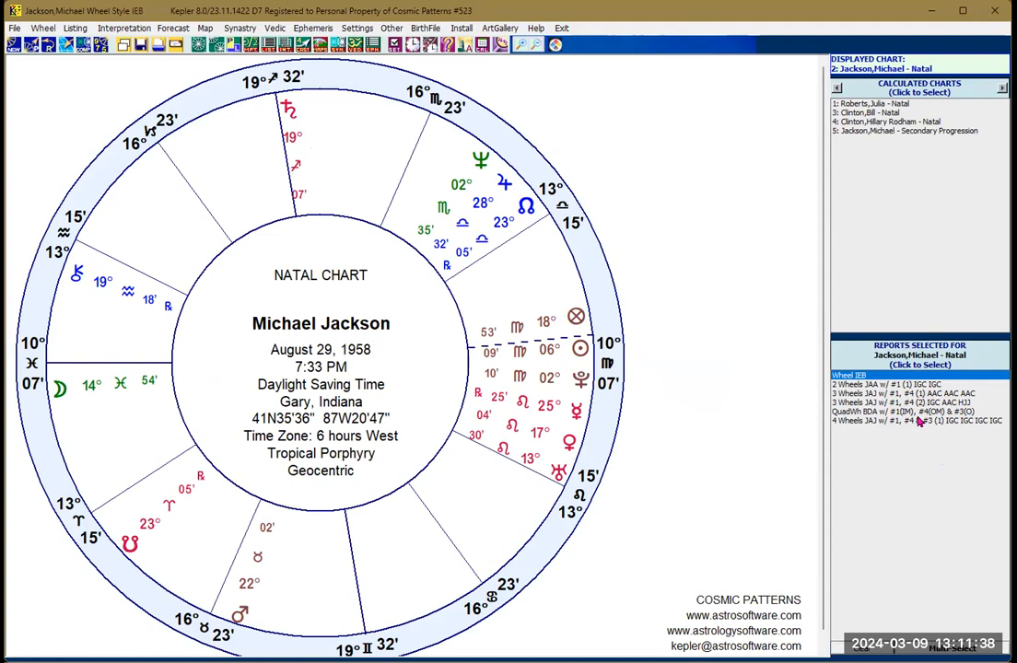
pyautogui.click(883, 385)
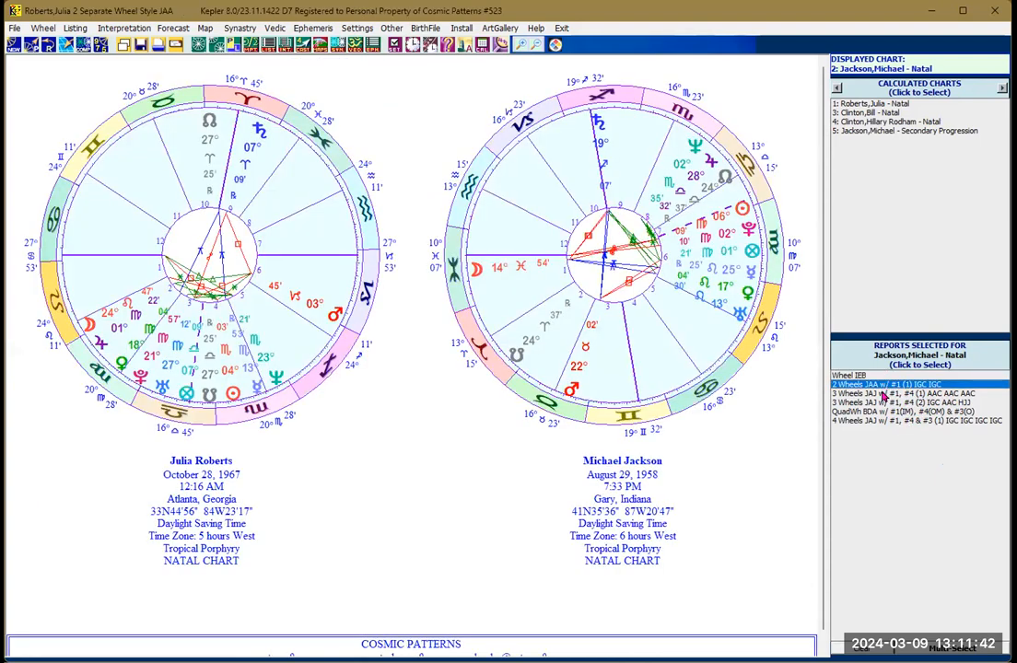
pyautogui.click(882, 394)
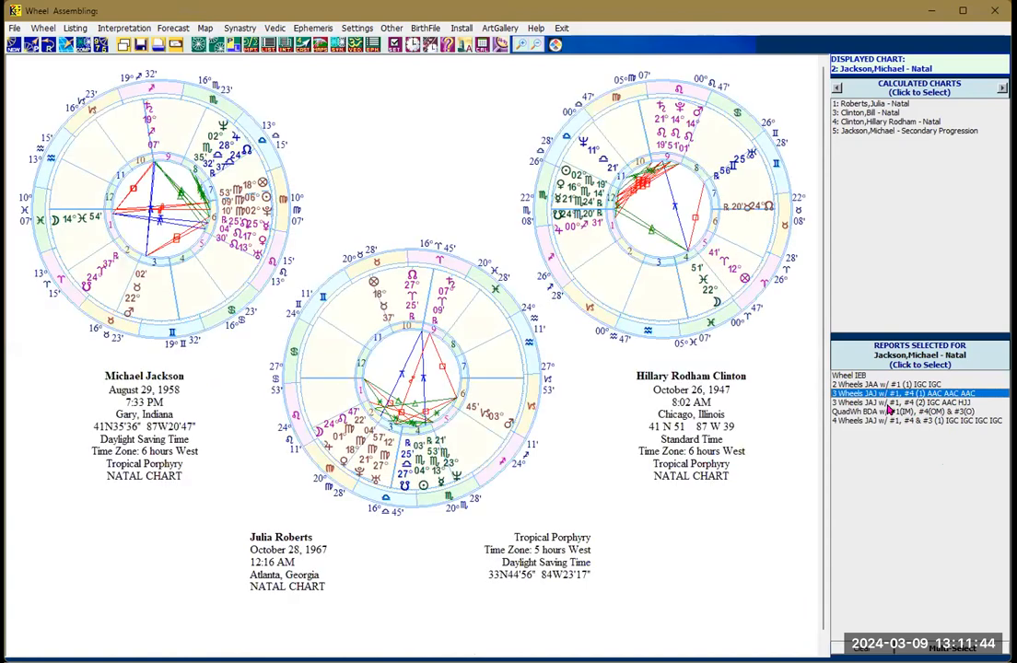
pyautogui.click(879, 403)
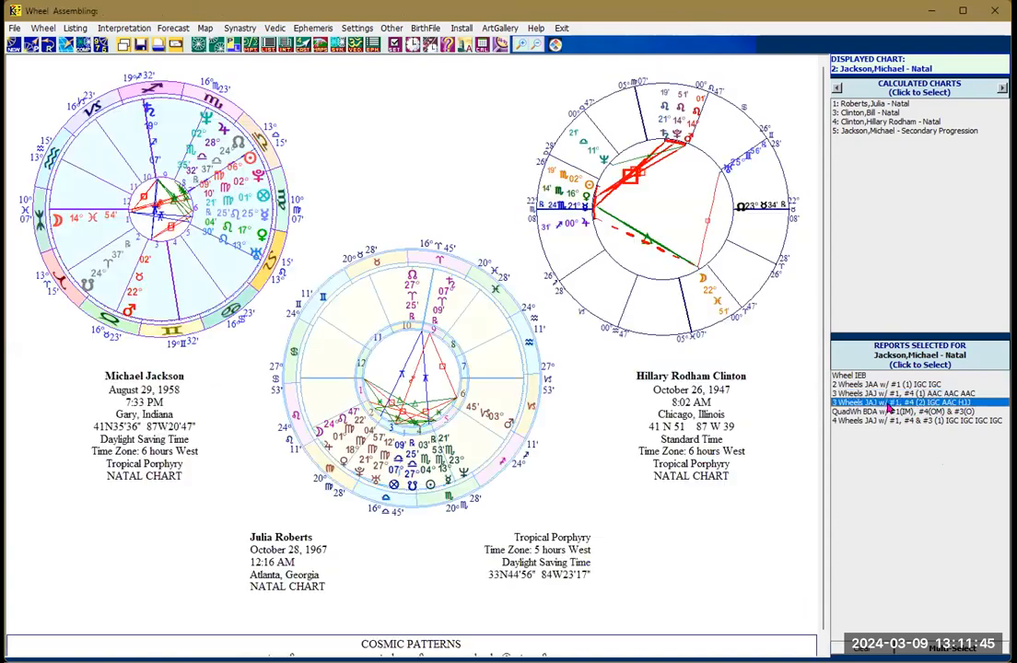
pyautogui.click(852, 377)
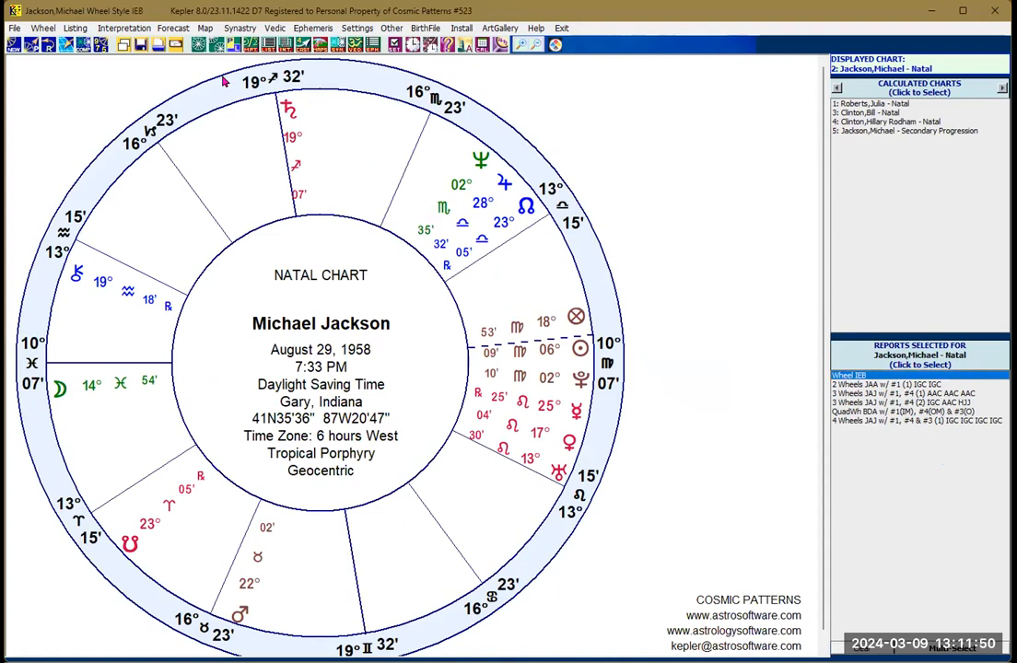
# Step: Open the TriWheel & 3-Wheel animation (Natal - Prog - Tran) for Michael Jackson and run it forward at a faster speed
pyautogui.click(217, 45)
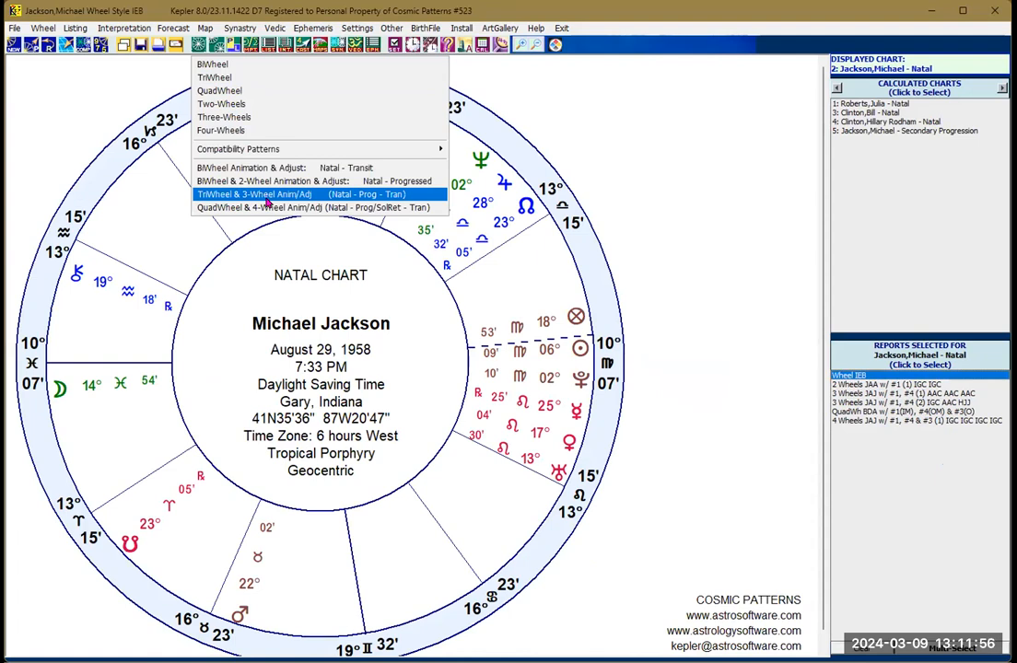
pyautogui.click(343, 196)
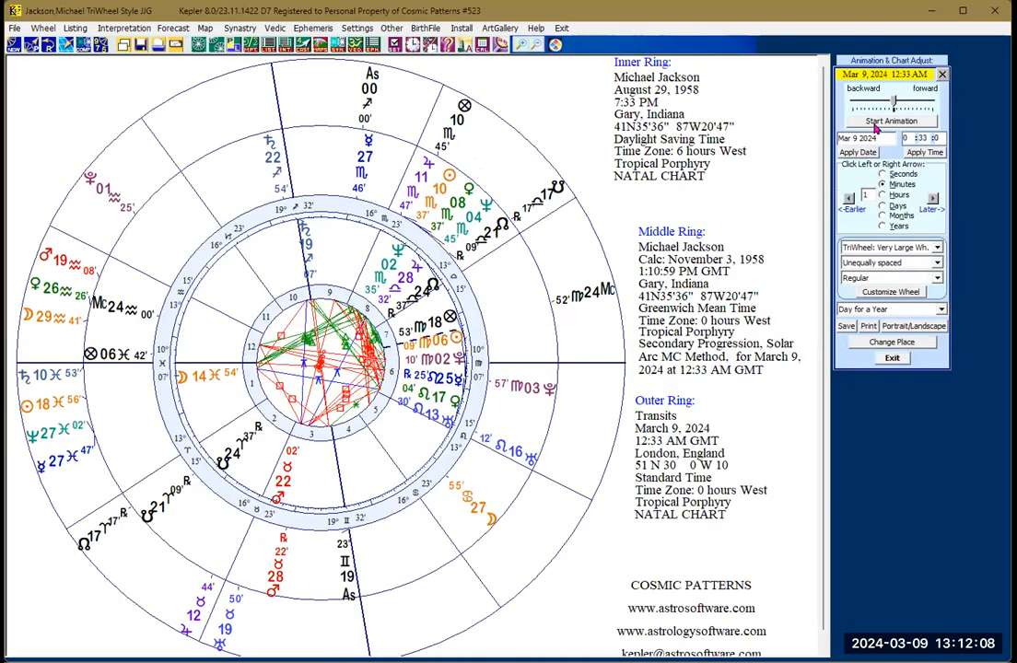
pyautogui.click(875, 123)
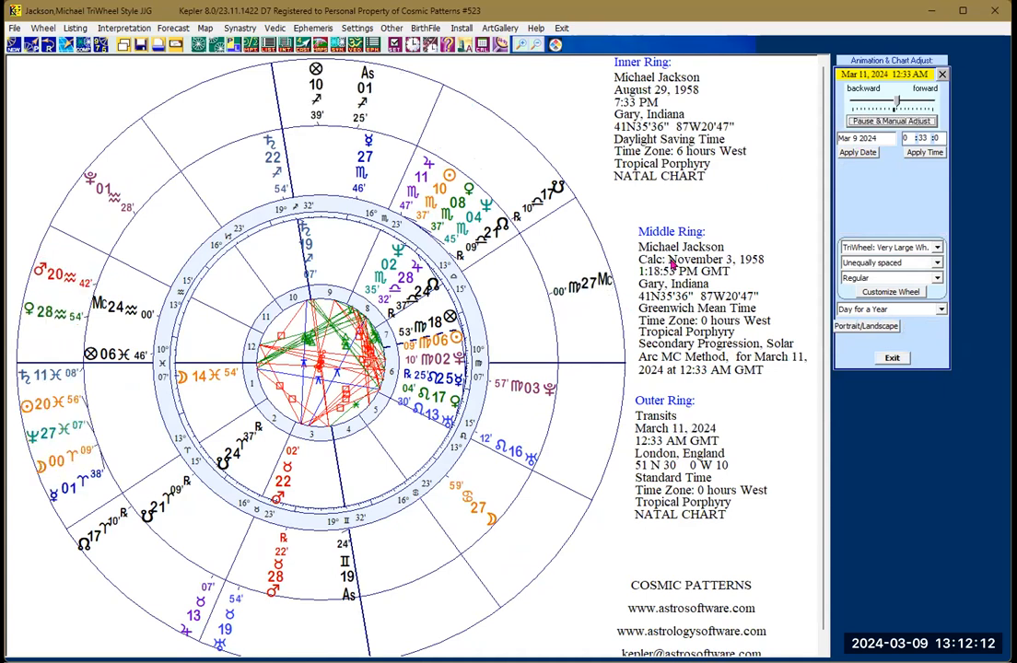
pyautogui.click(902, 100)
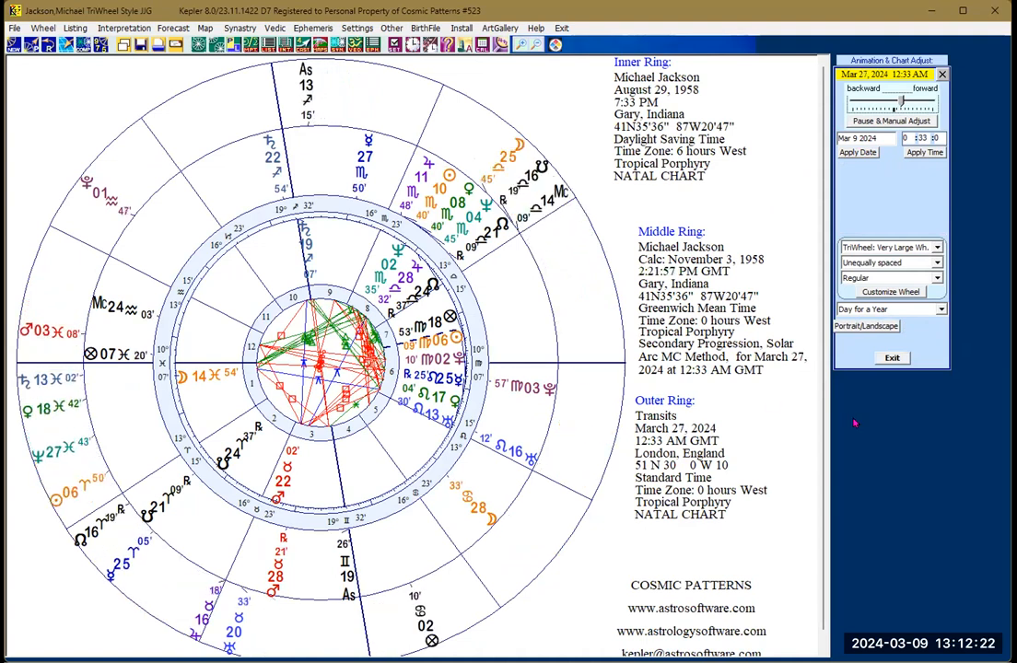
# Step: Exit the TriWheel animation and start the QuadWheel & 4-Wheel animation (Natal - Prog/SolRet - Tran), accepting the addition of a Solar Return chart
pyautogui.click(890, 360)
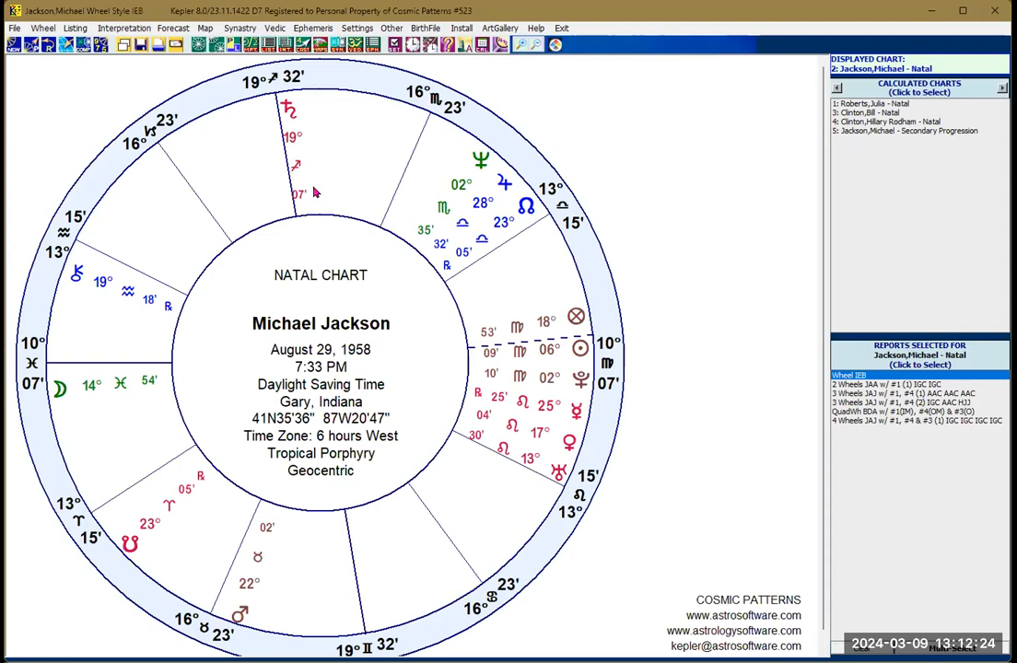
pyautogui.click(196, 43)
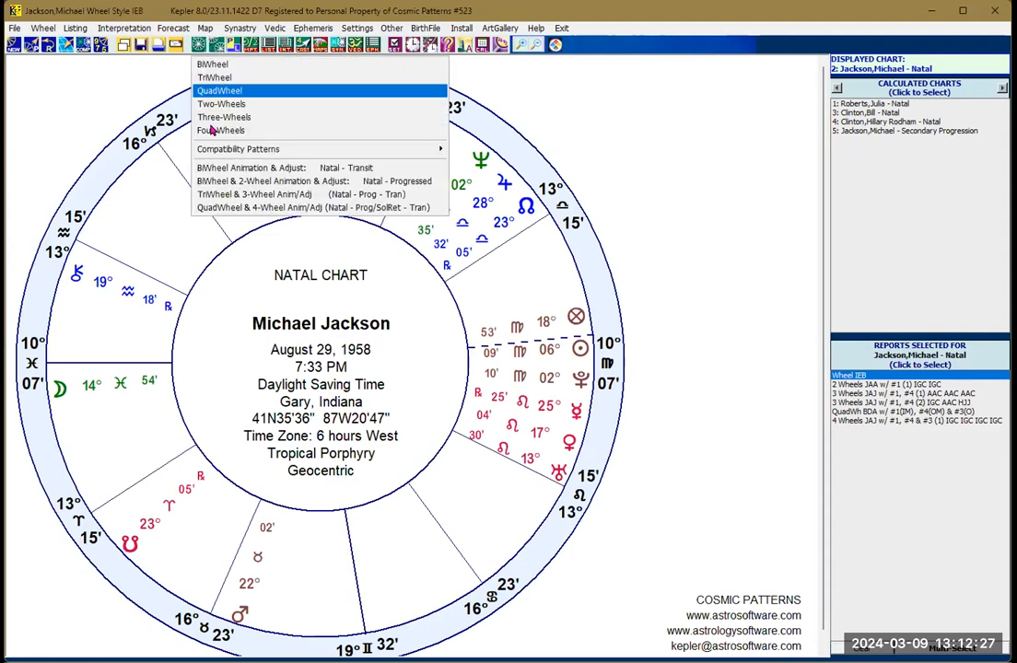
pyautogui.click(244, 209)
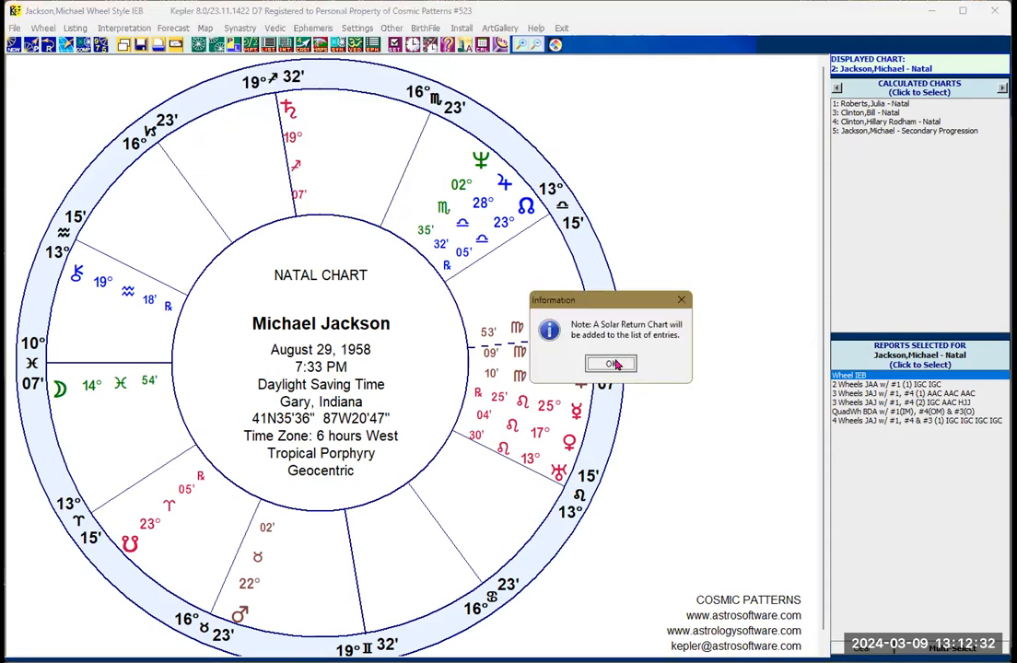
pyautogui.click(614, 364)
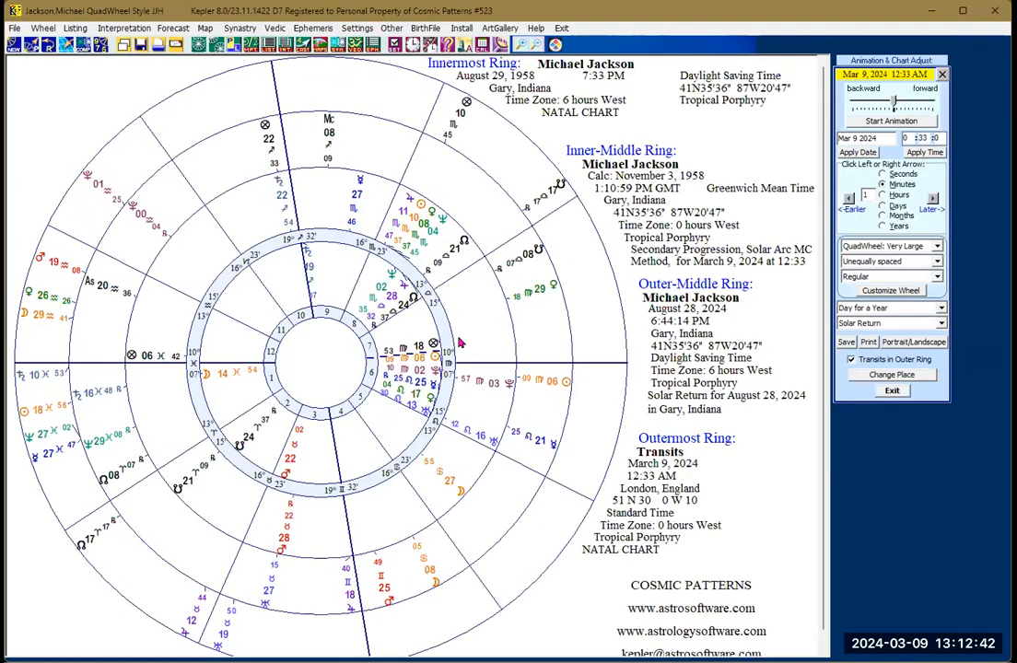
pyautogui.click(884, 122)
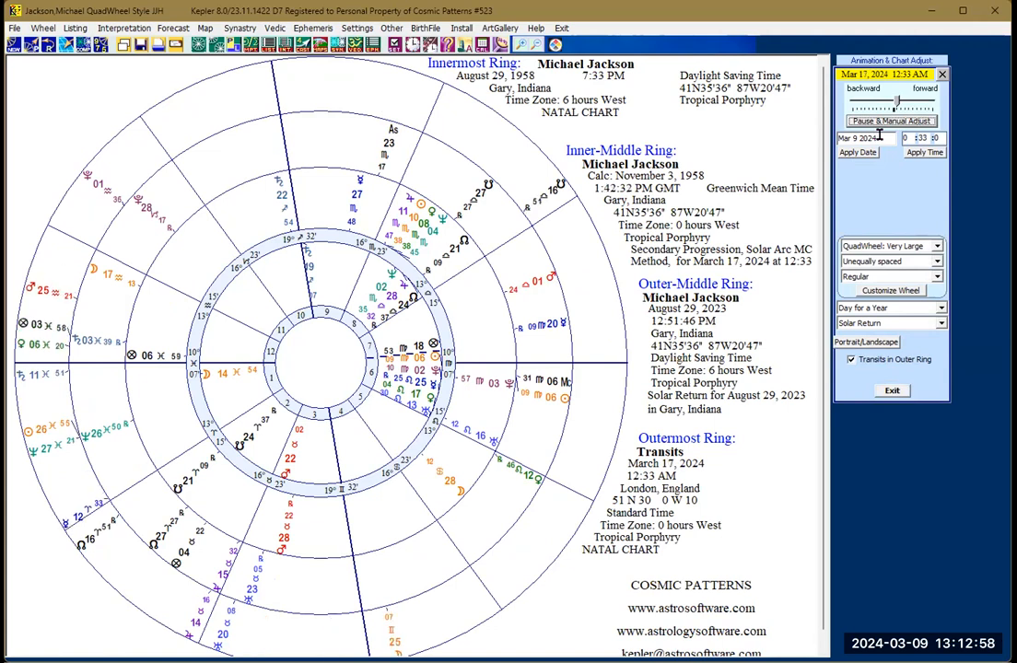
# Step: Try to exit the QuadWheel animation, dismissing the range check error and pausing the animation before trying again
pyautogui.click(887, 391)
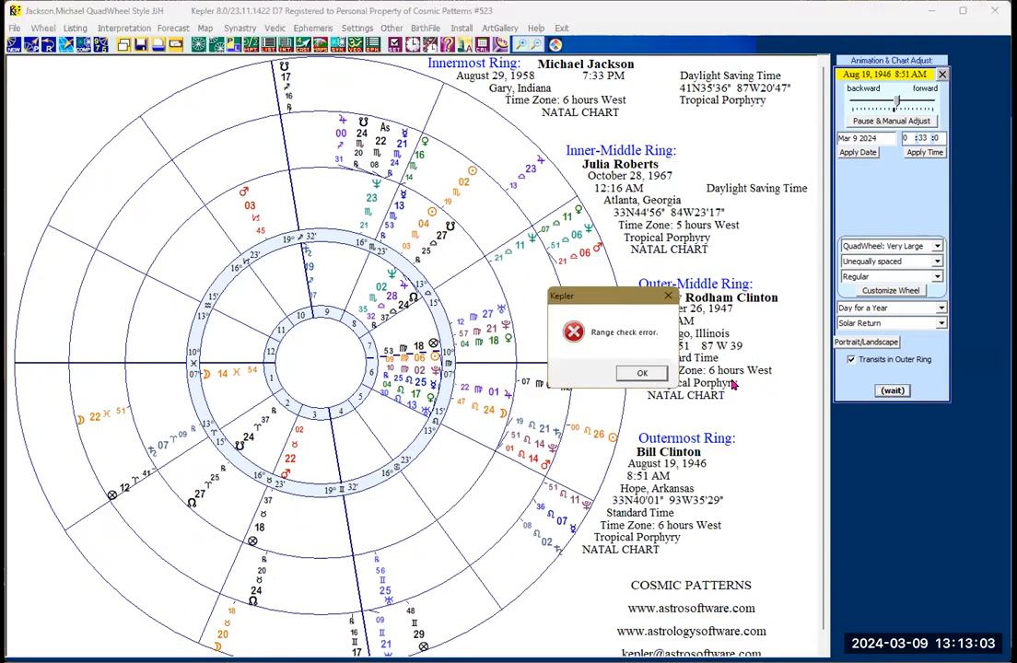
pyautogui.click(644, 373)
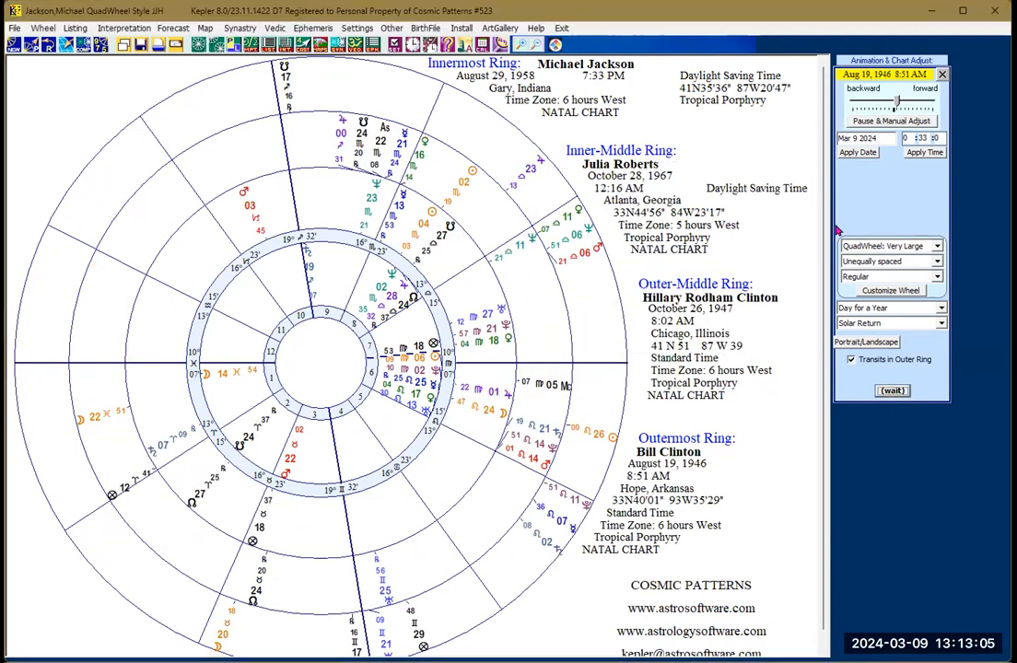
pyautogui.click(878, 121)
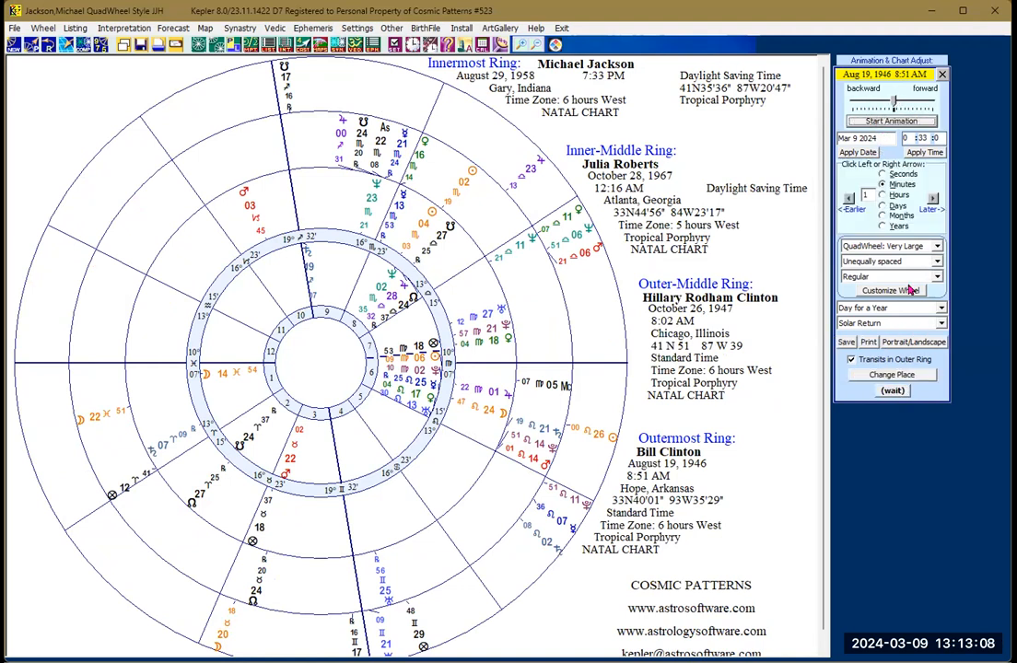
pyautogui.click(893, 392)
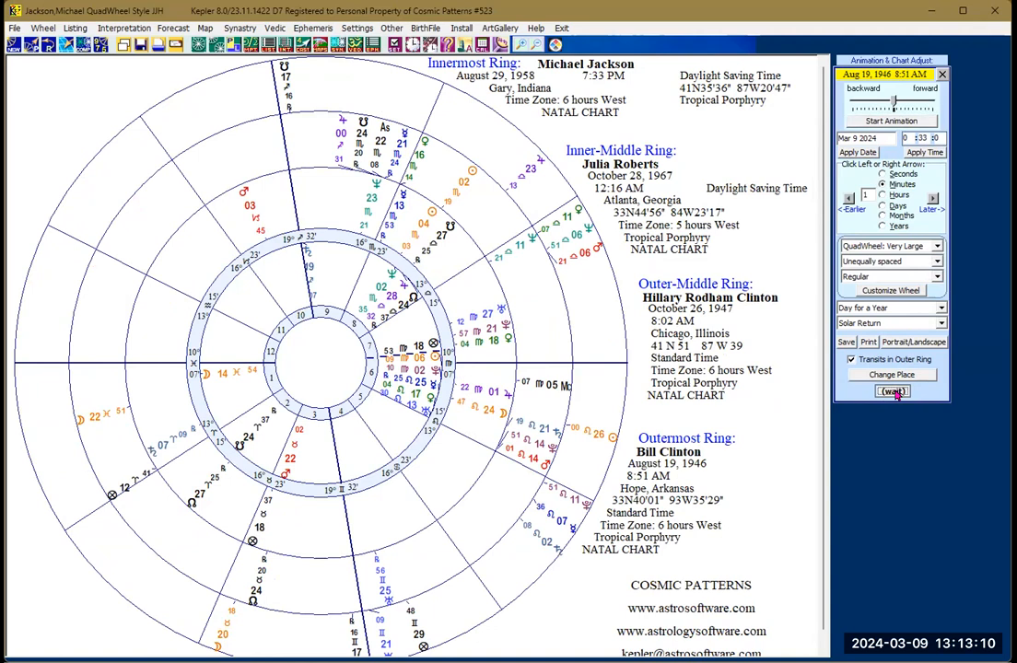